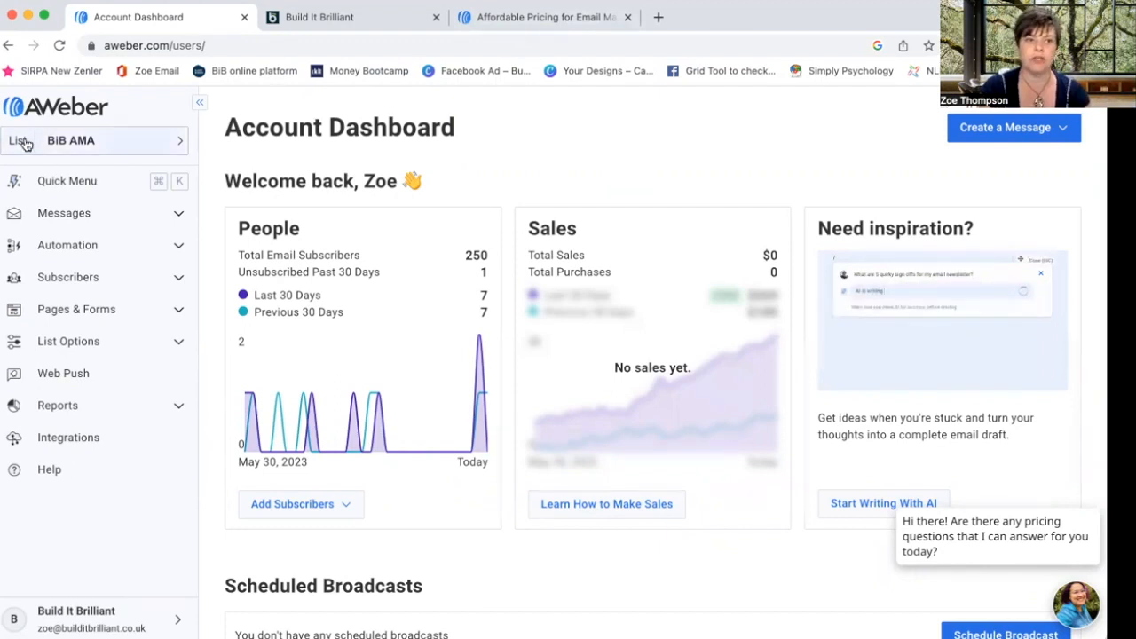
- From the BiB AMA list selector, choose Create New List to start a new email list
{"action": "left_click", "coordinate": [96, 144]}
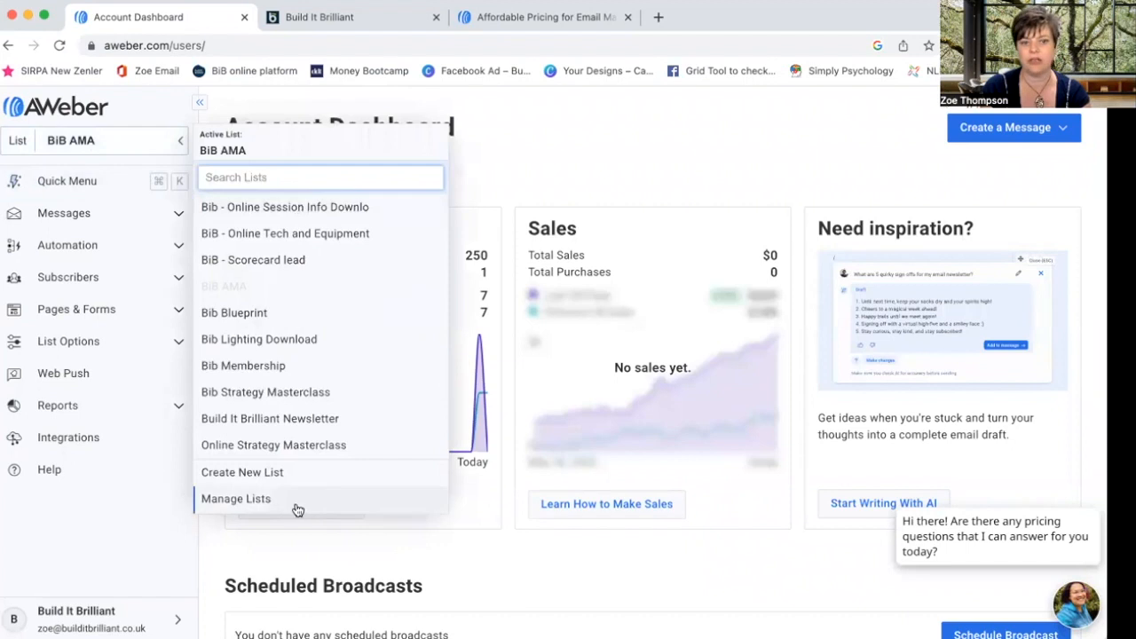
{"action": "left_click", "coordinate": [508, 167]}
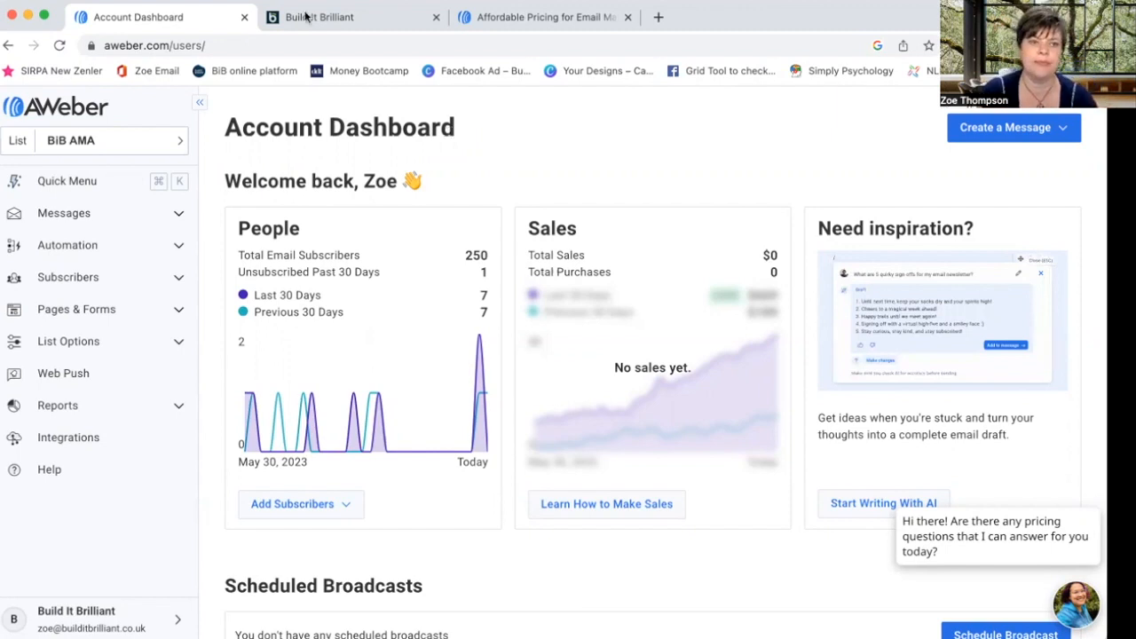
{"action": "left_click", "coordinate": [180, 142]}
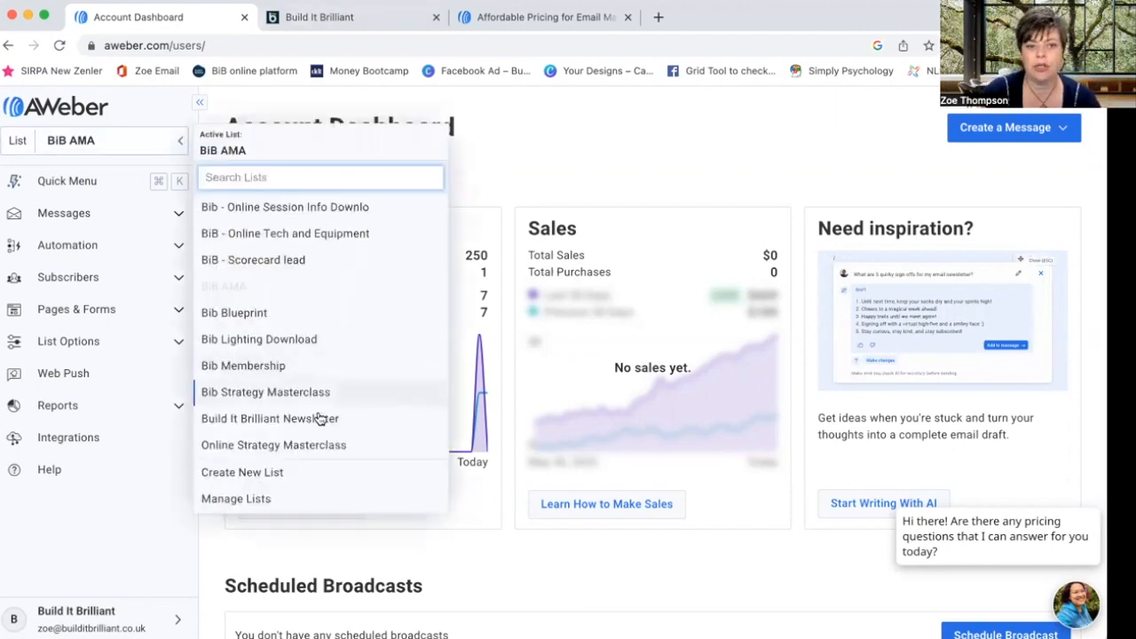
{"action": "left_click", "coordinate": [322, 474]}
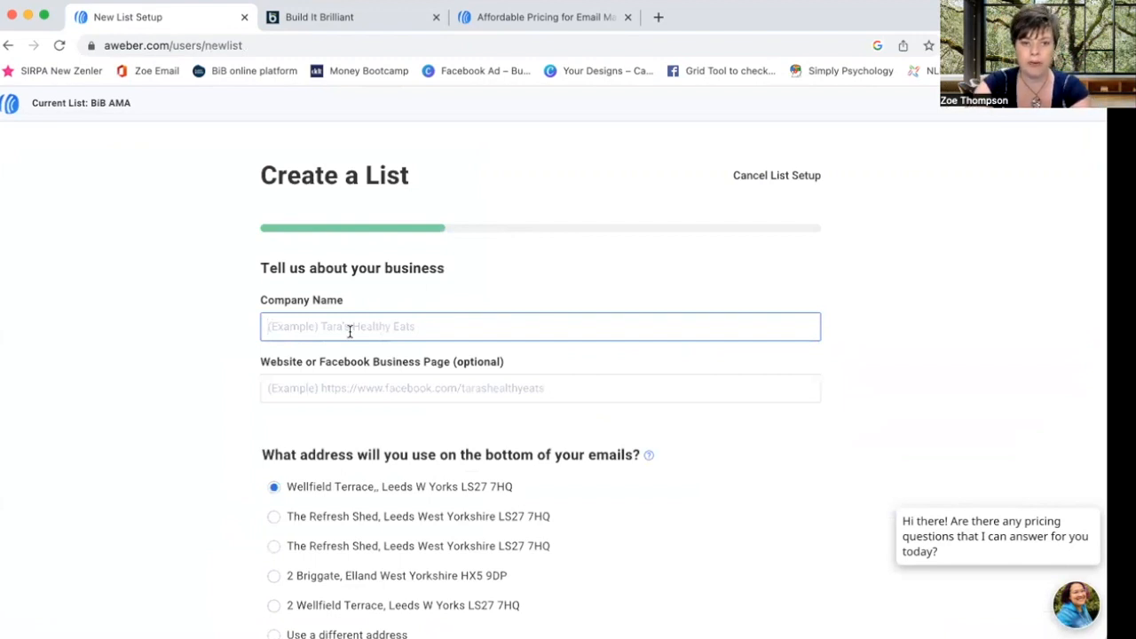
- Enter 'Build It Brilliant Ltd' as the company name, leave Website empty, and proceed to Next
{"action": "type", "text": "Build It"}
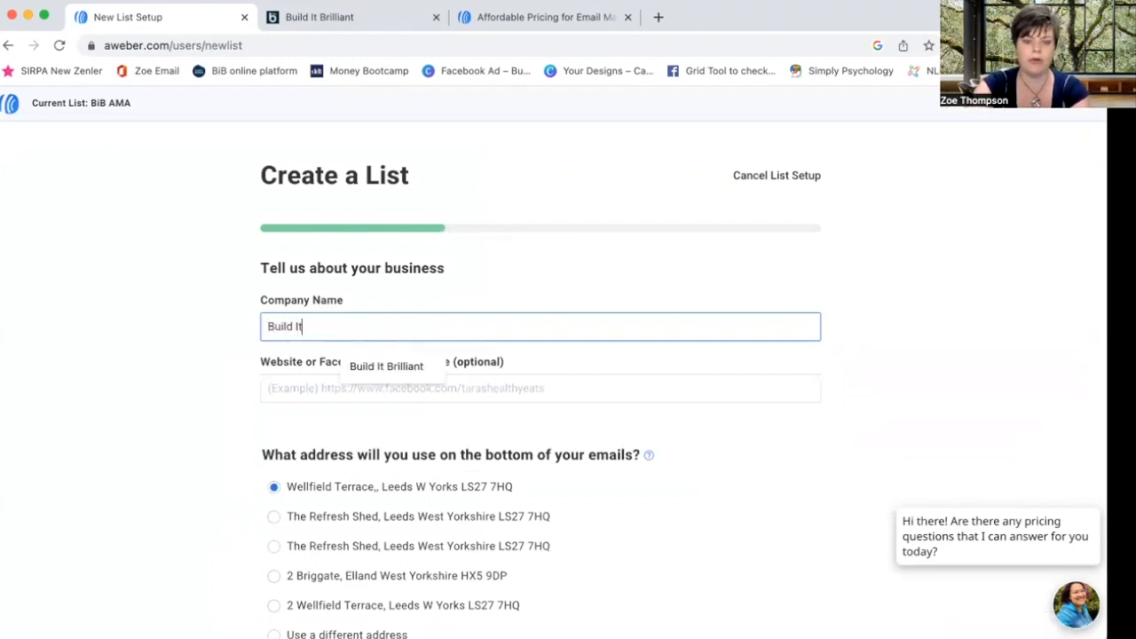
{"action": "type", "text": " Brilliant Ltd"}
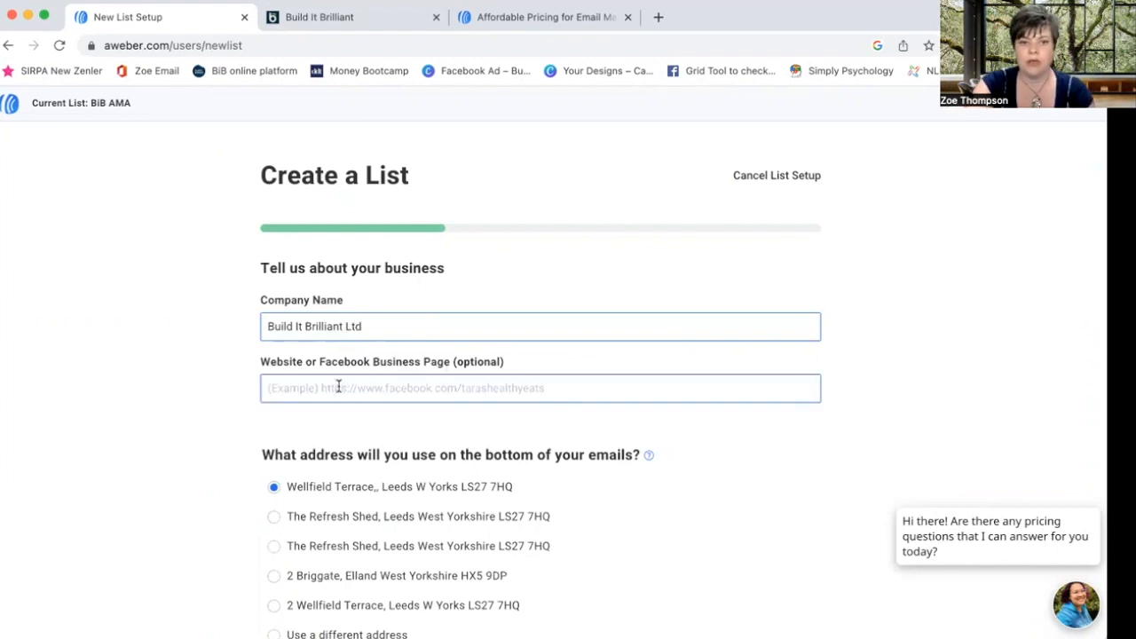
{"action": "scroll", "coordinate": [338, 386], "scroll_direction": "down", "scroll_amount": 2}
{"action": "left_click", "coordinate": [301, 322]}
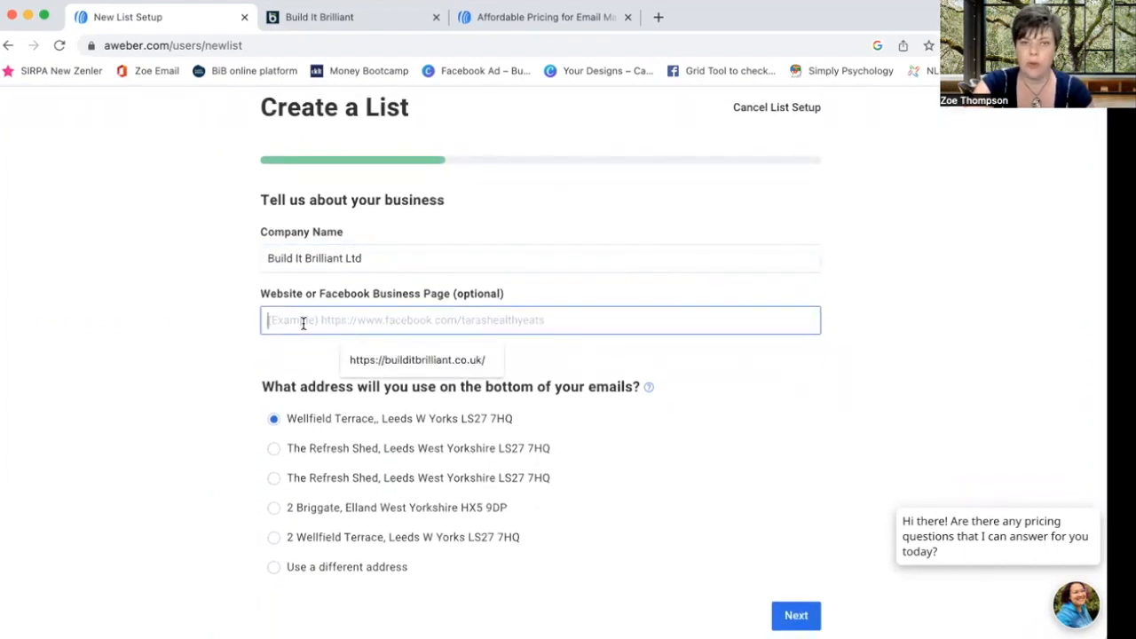
{"action": "scroll", "coordinate": [302, 322], "scroll_direction": "down", "scroll_amount": 2}
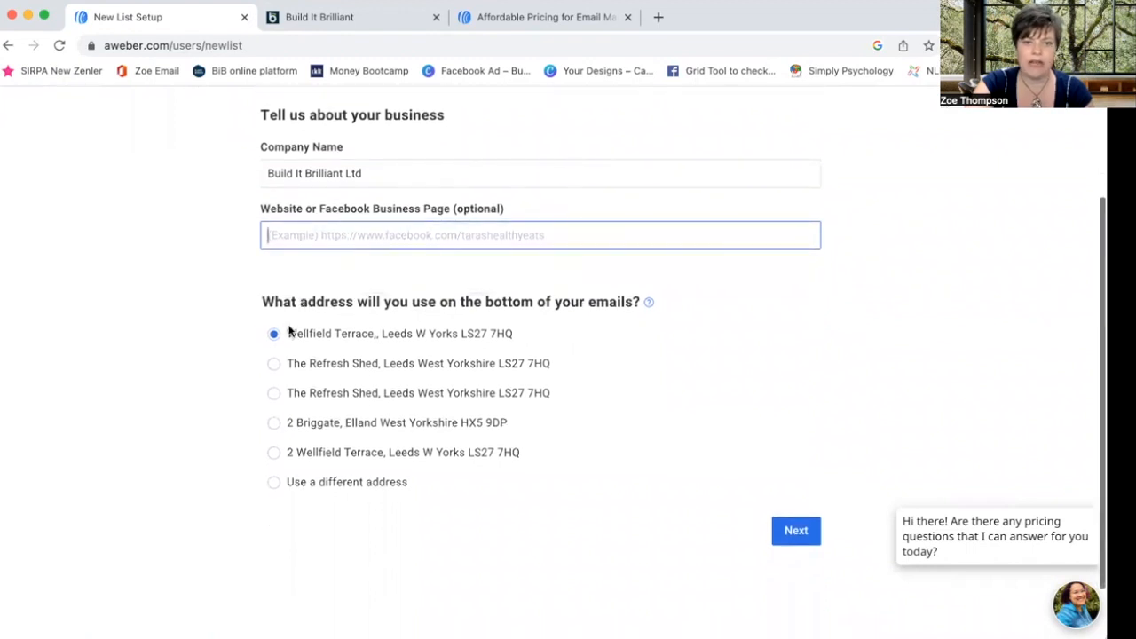
{"action": "left_click", "coordinate": [793, 532]}
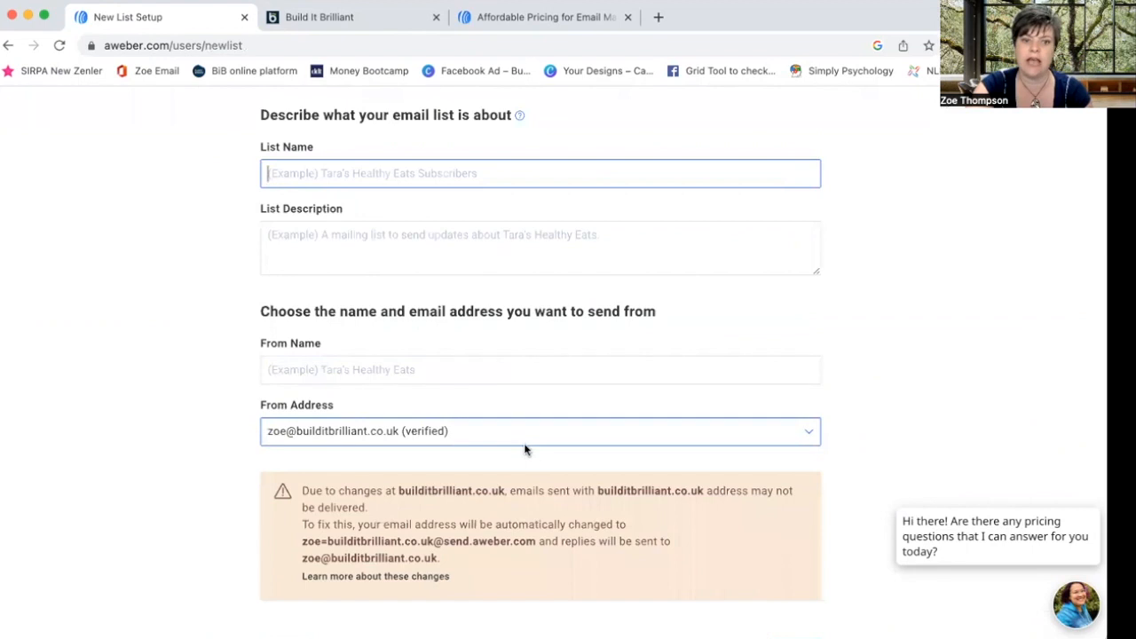
- Fill the From Name with the saved full name from autofill
{"action": "left_click", "coordinate": [406, 370]}
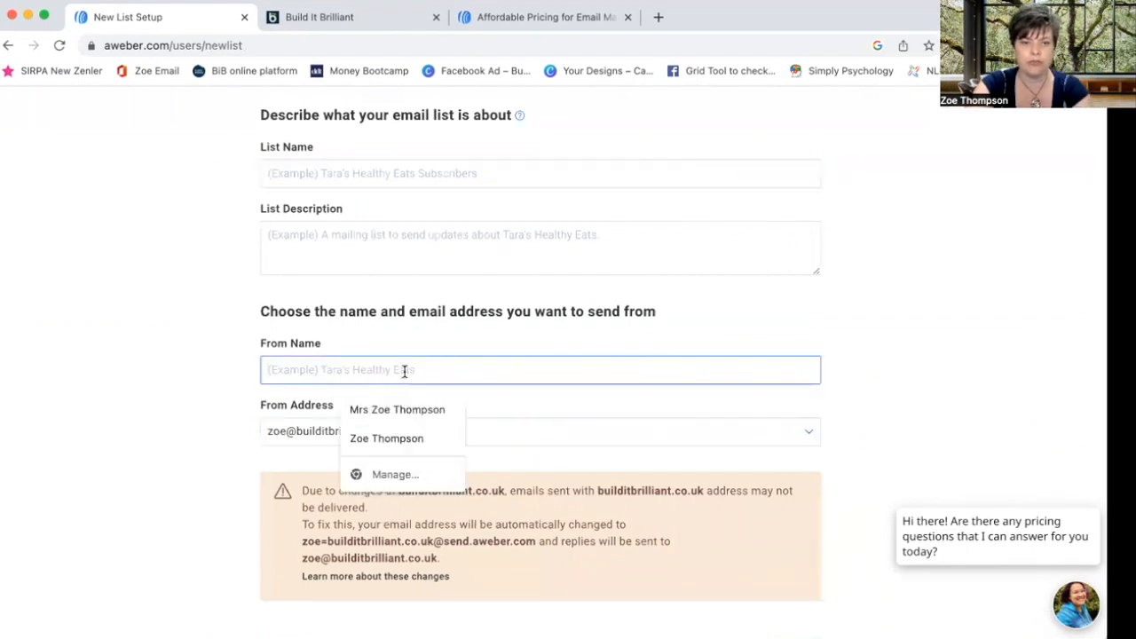
{"action": "left_click", "coordinate": [405, 434]}
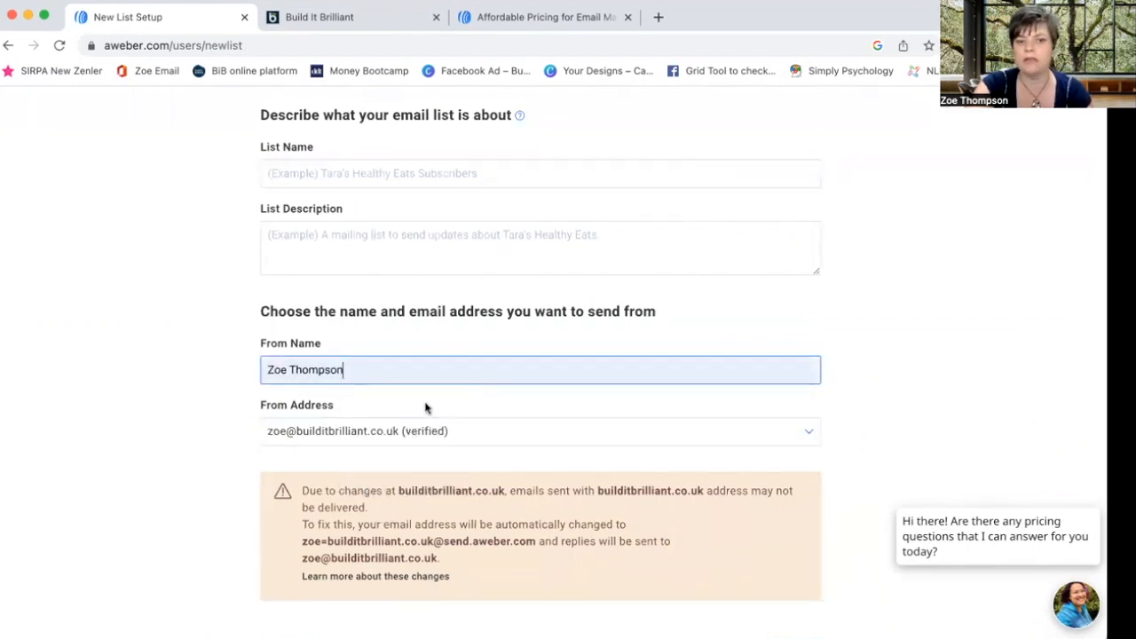
{"action": "scroll", "coordinate": [426, 405], "scroll_direction": "down", "scroll_amount": 1}
{"action": "scroll", "coordinate": [500, 405], "scroll_direction": "down", "scroll_amount": 2}
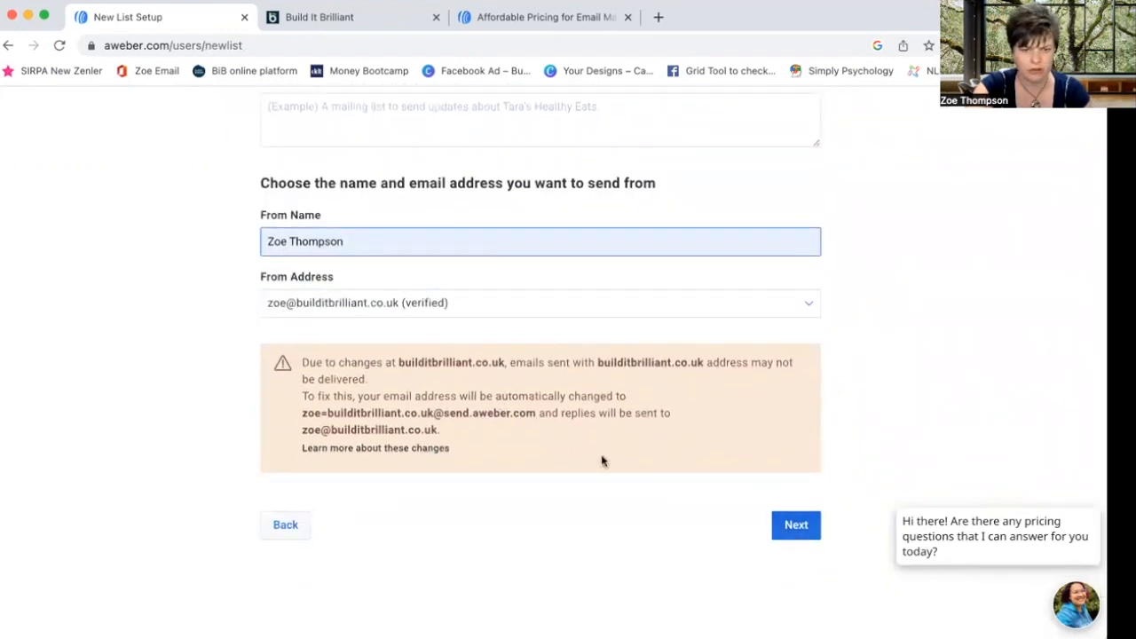
{"action": "left_click", "coordinate": [803, 529]}
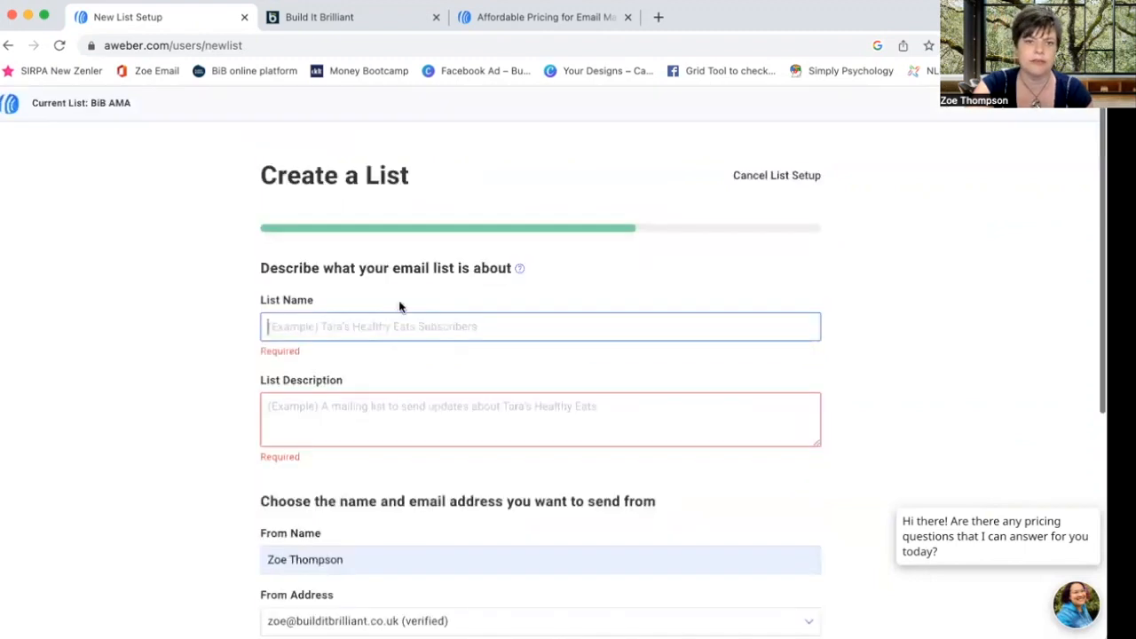
- Name the list 'Test', describe it as 'Weekly news, tips, tricks and more from Build it Brilliant Ltd', and continue
{"action": "left_click", "coordinate": [269, 327]}
{"action": "type", "text": "Test"}
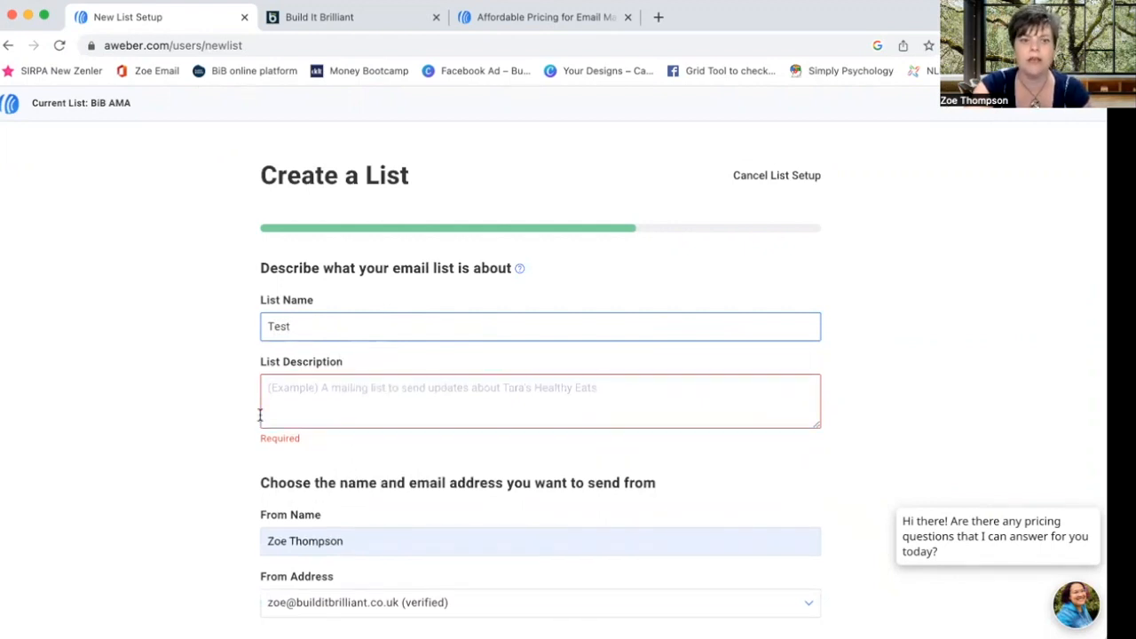
{"action": "left_click", "coordinate": [277, 393]}
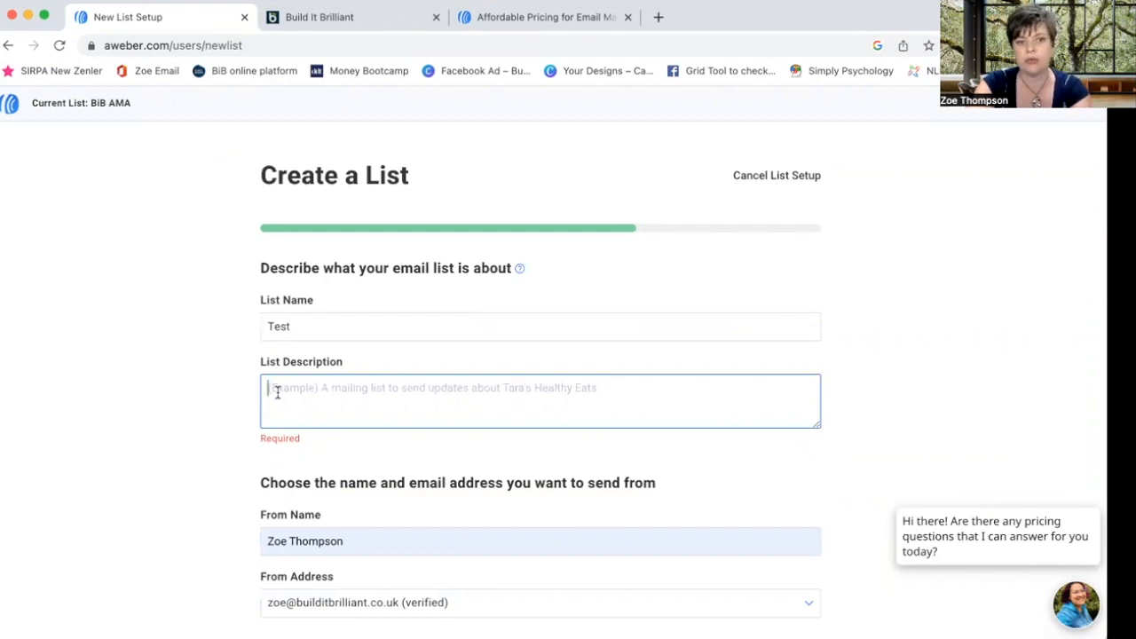
{"action": "type", "text": "Weekl"}
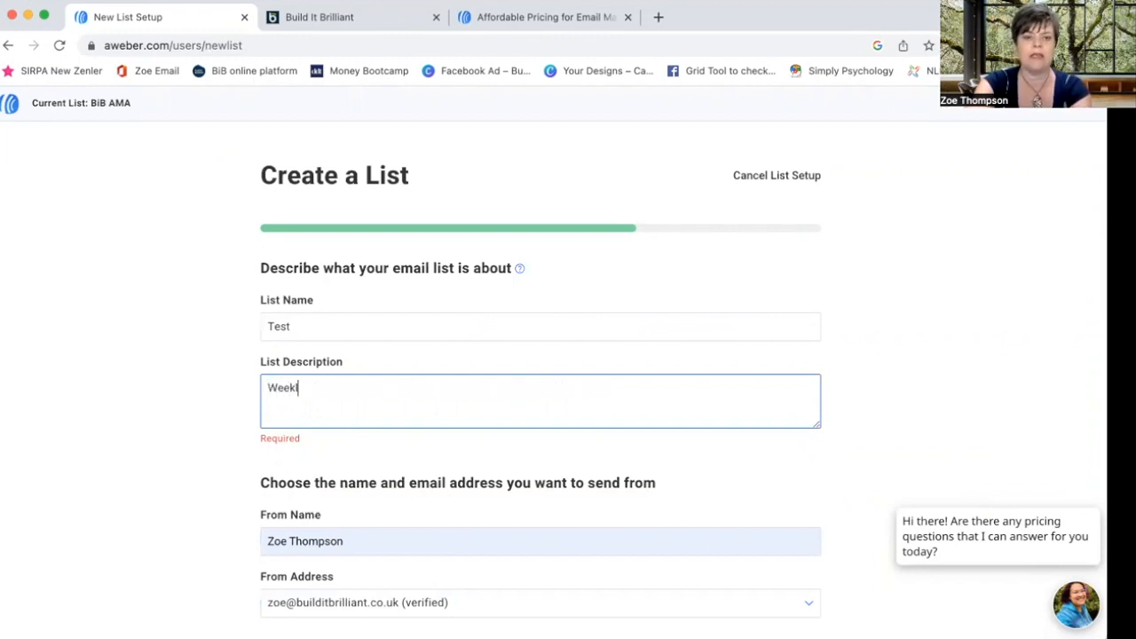
{"action": "type", "text": "y news, p"}
{"action": "key", "text": "BackSpace"}
{"action": "type", "text": "tips, tricks and more from buil"}
{"action": "key", "text": "BackSpace"}
{"action": "key", "text": "BackSpace"}
{"action": "key", "text": "BackSpace"}
{"action": "key", "text": "BackSpace"}
{"action": "type", "text": "Build it Brilliant Ltd"}
{"action": "left_click", "coordinate": [194, 430]}
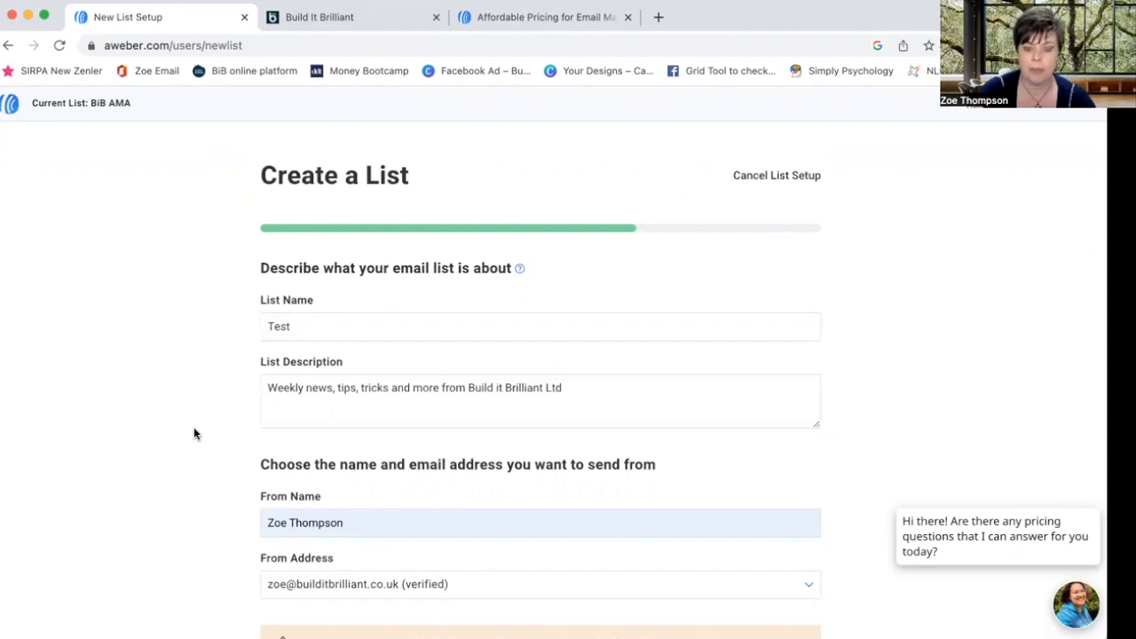
{"action": "left_click", "coordinate": [375, 387]}
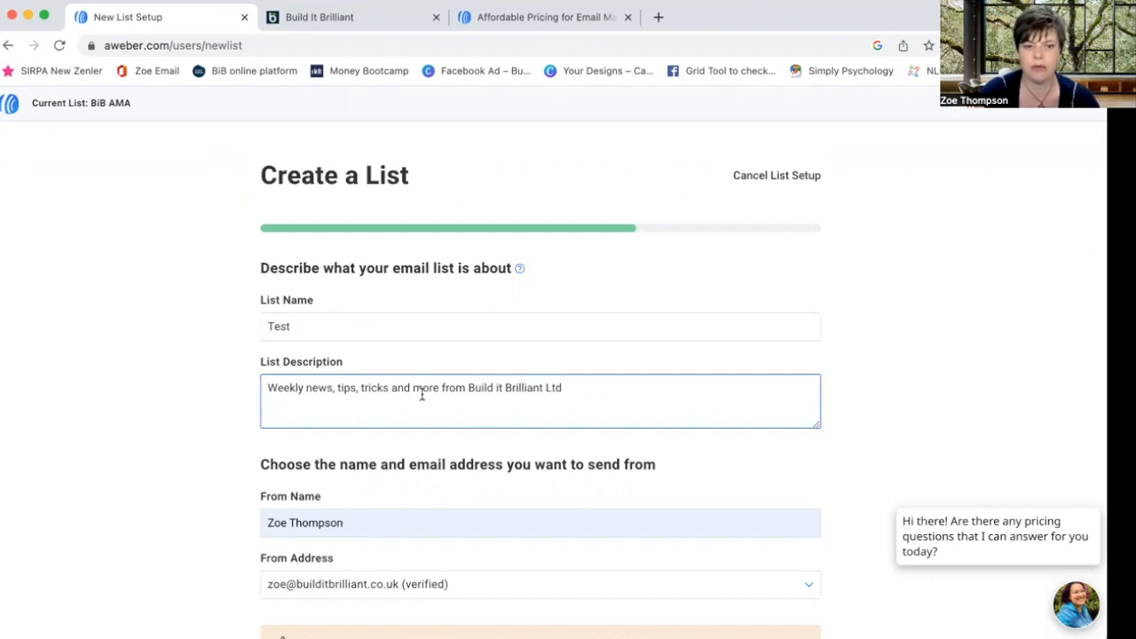
{"action": "scroll", "coordinate": [422, 397], "scroll_direction": "down", "scroll_amount": 5}
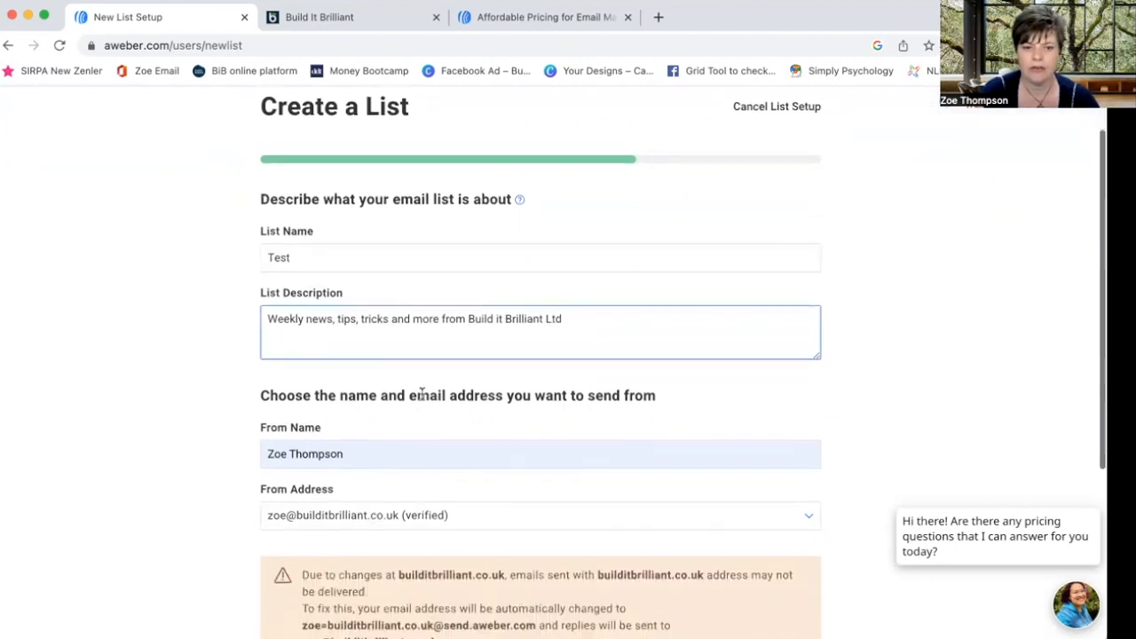
{"action": "left_click", "coordinate": [801, 467]}
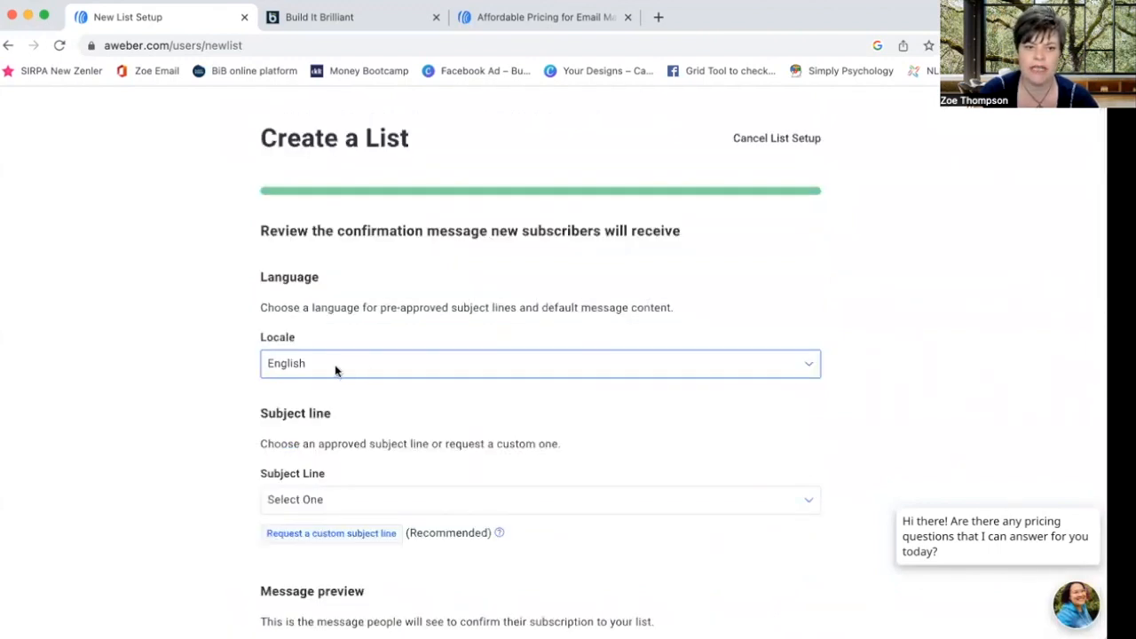
- Choose 'Confirm your request for information.' as the confirmation subject line and create the Test list
{"action": "scroll", "coordinate": [337, 373], "scroll_direction": "down", "scroll_amount": 2}
{"action": "left_click", "coordinate": [360, 410]}
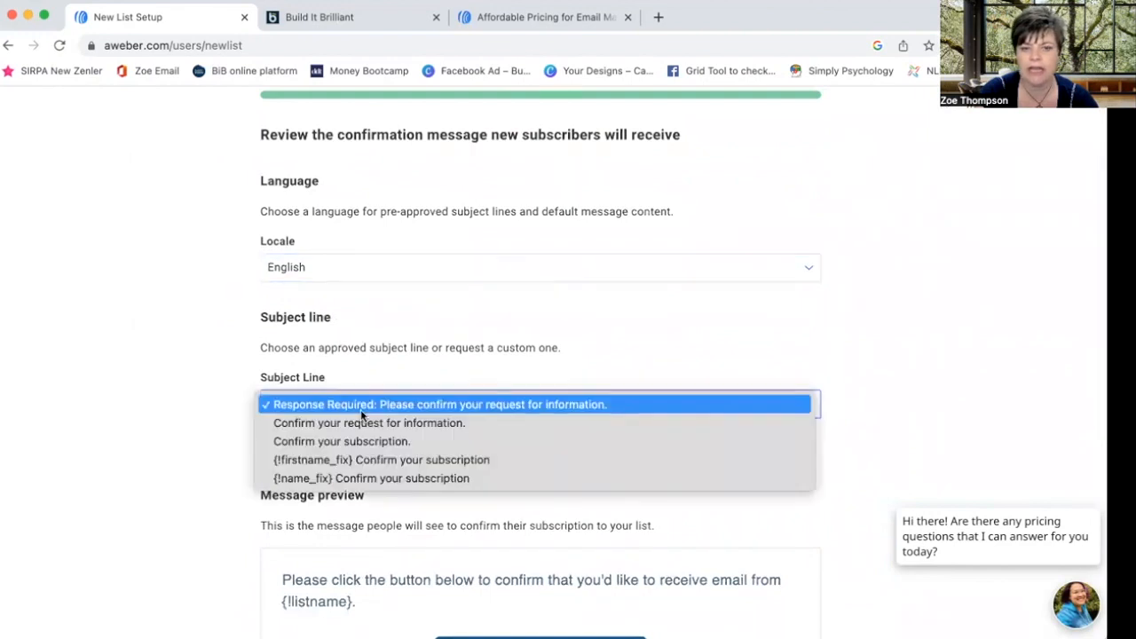
{"action": "left_click", "coordinate": [153, 355]}
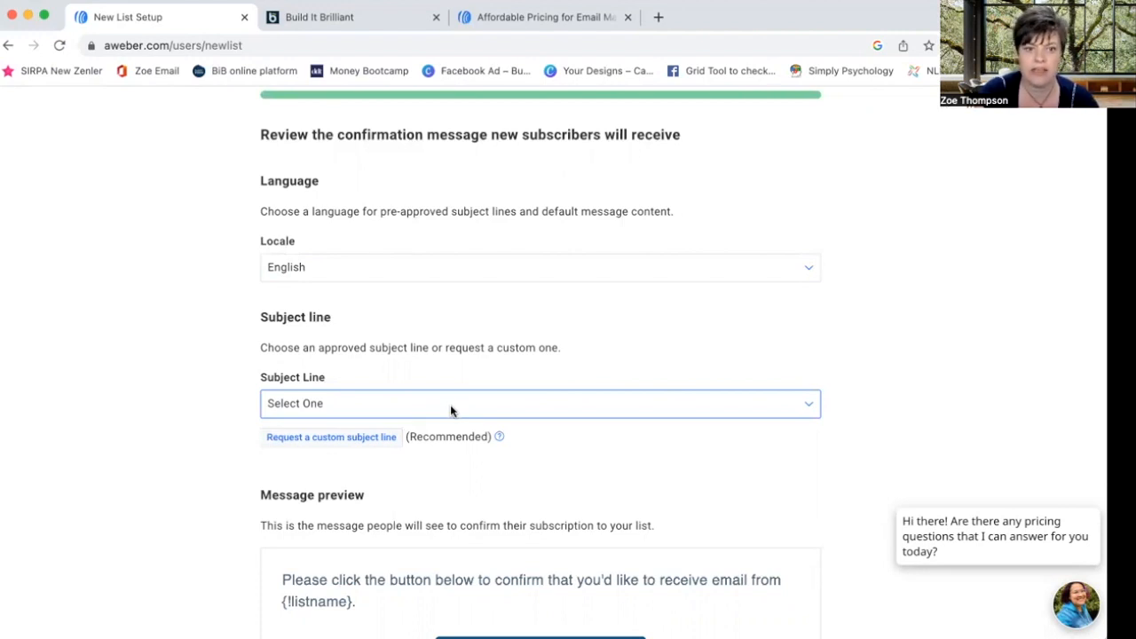
{"action": "left_click", "coordinate": [451, 406]}
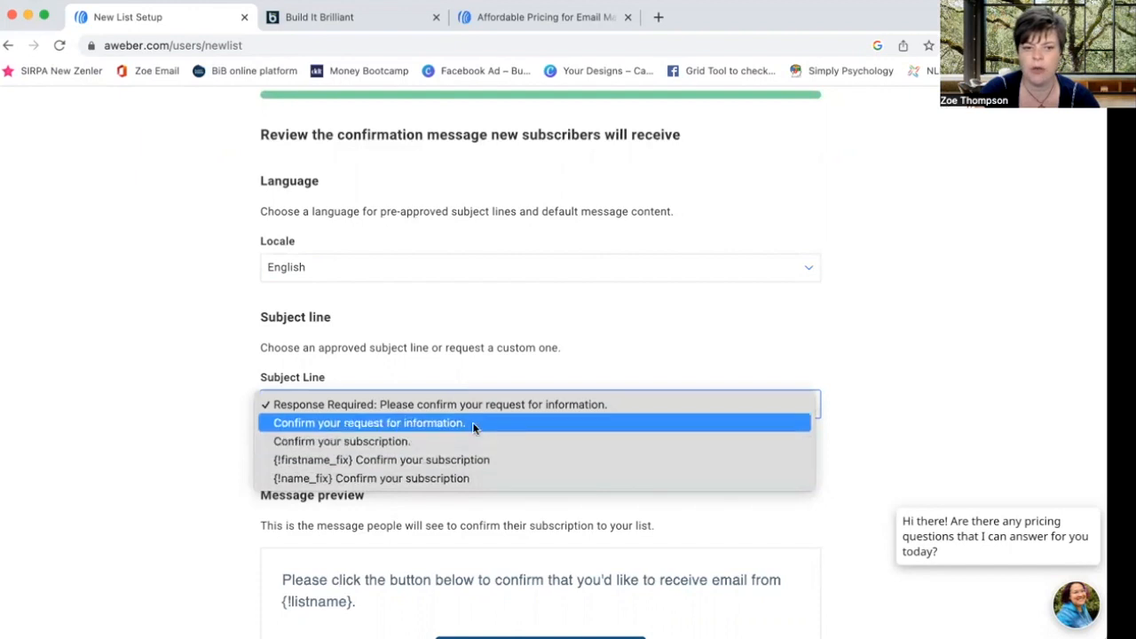
{"action": "left_click", "coordinate": [465, 425]}
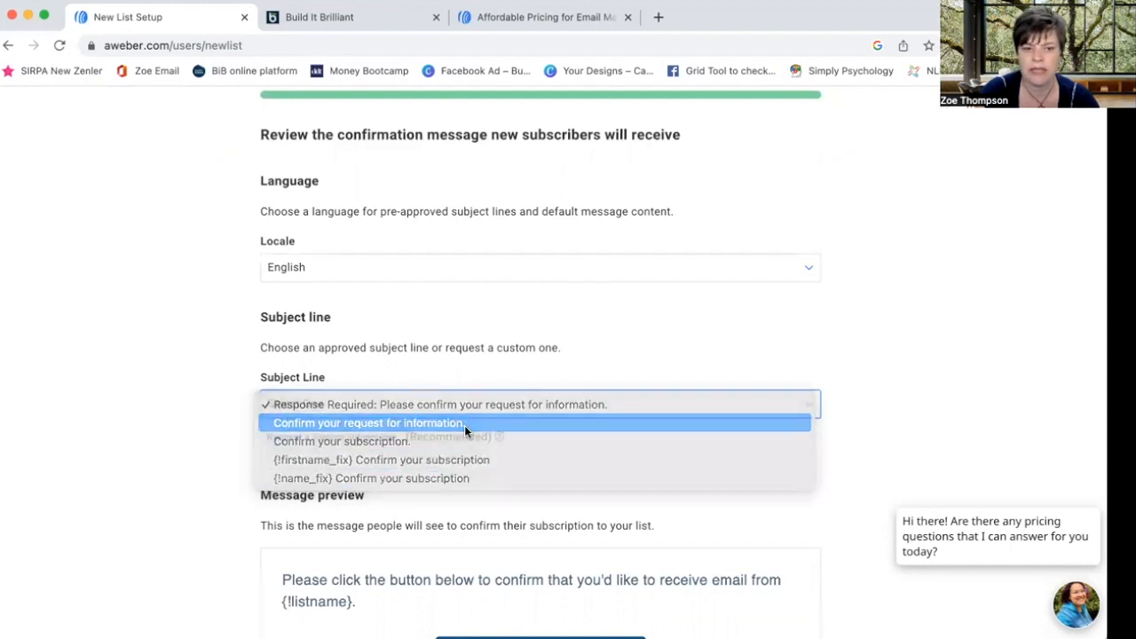
{"action": "scroll", "coordinate": [460, 453], "scroll_direction": "down", "scroll_amount": 3}
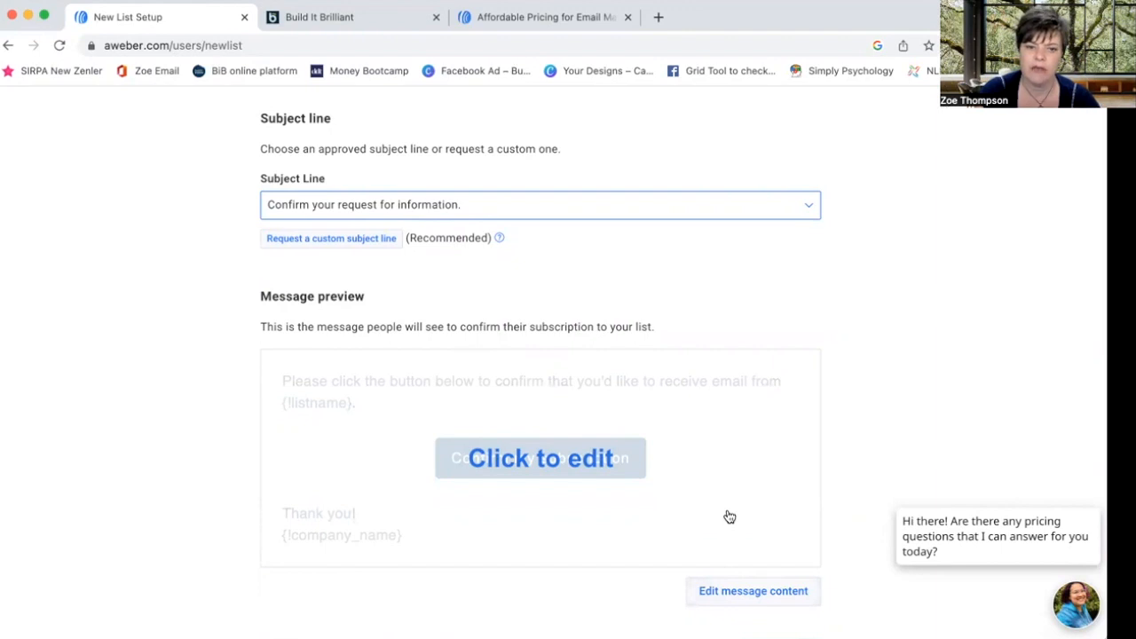
{"action": "scroll", "coordinate": [729, 517], "scroll_direction": "down", "scroll_amount": 2}
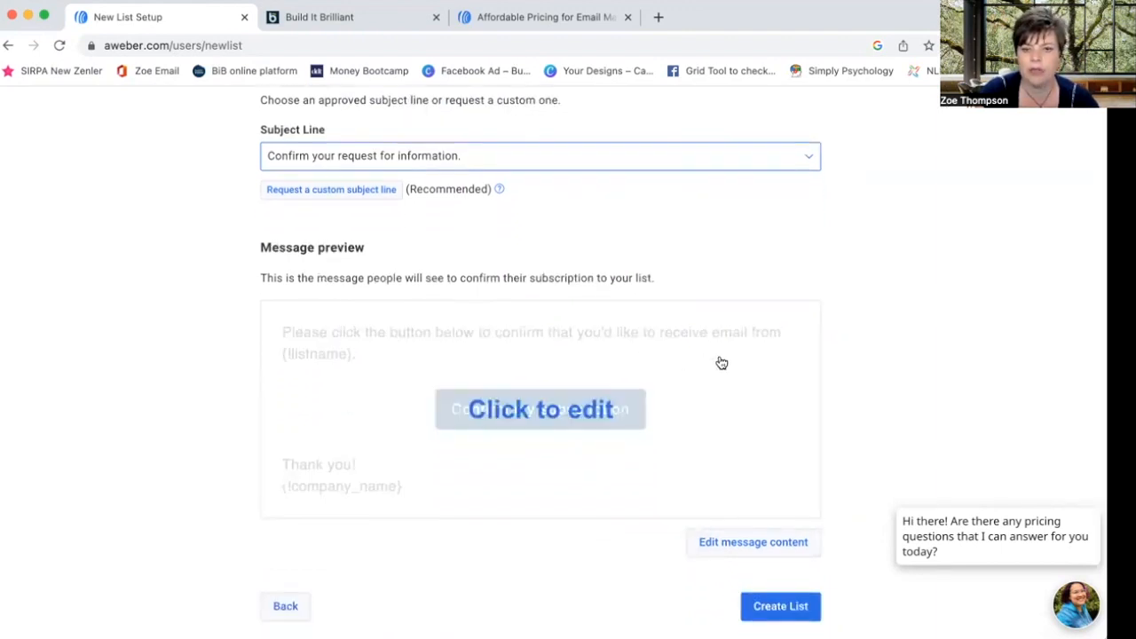
{"action": "left_click", "coordinate": [778, 606]}
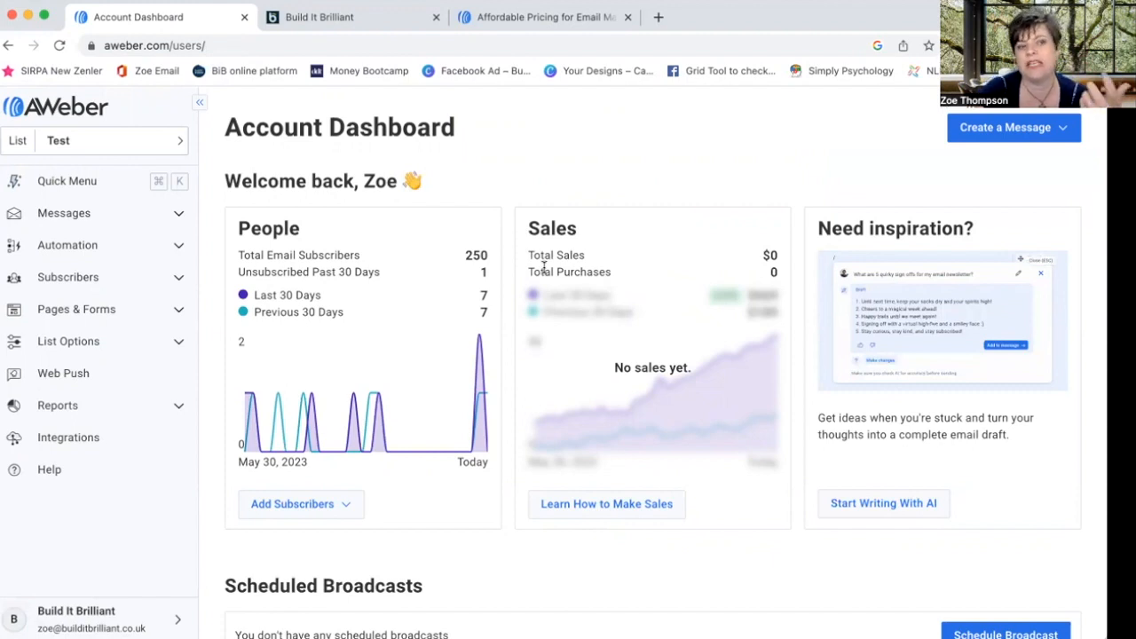
- View the Test list's empty Subscribers page, then go to Pages & Forms > Sign Up Forms
{"action": "left_click", "coordinate": [99, 282]}
{"action": "left_click", "coordinate": [101, 308]}
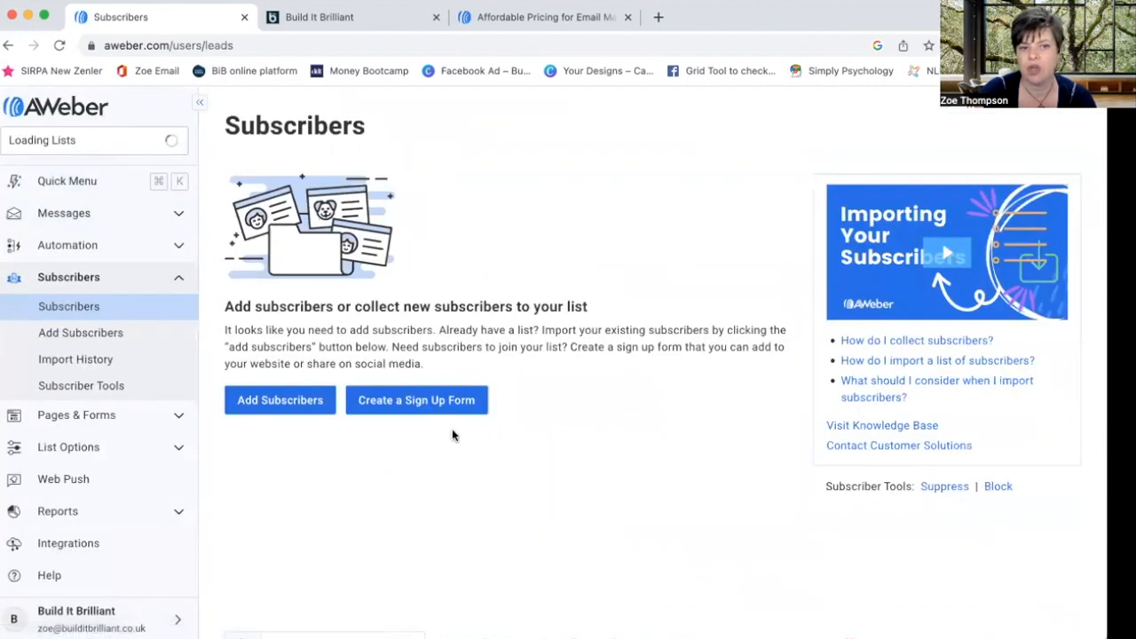
{"action": "left_click", "coordinate": [183, 281]}
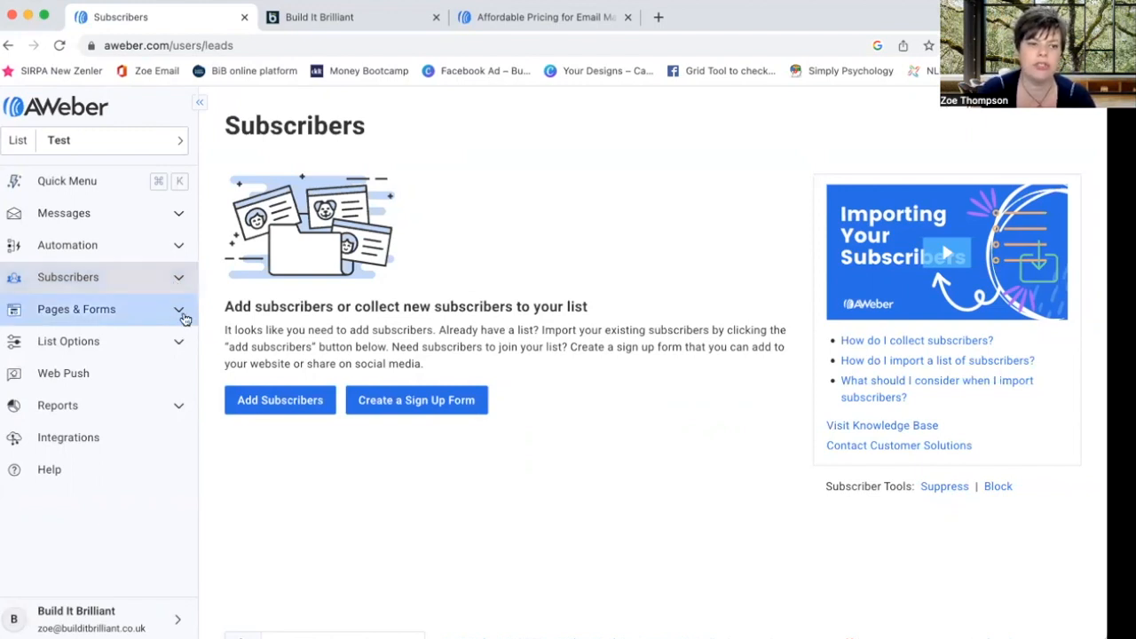
{"action": "left_click", "coordinate": [182, 315]}
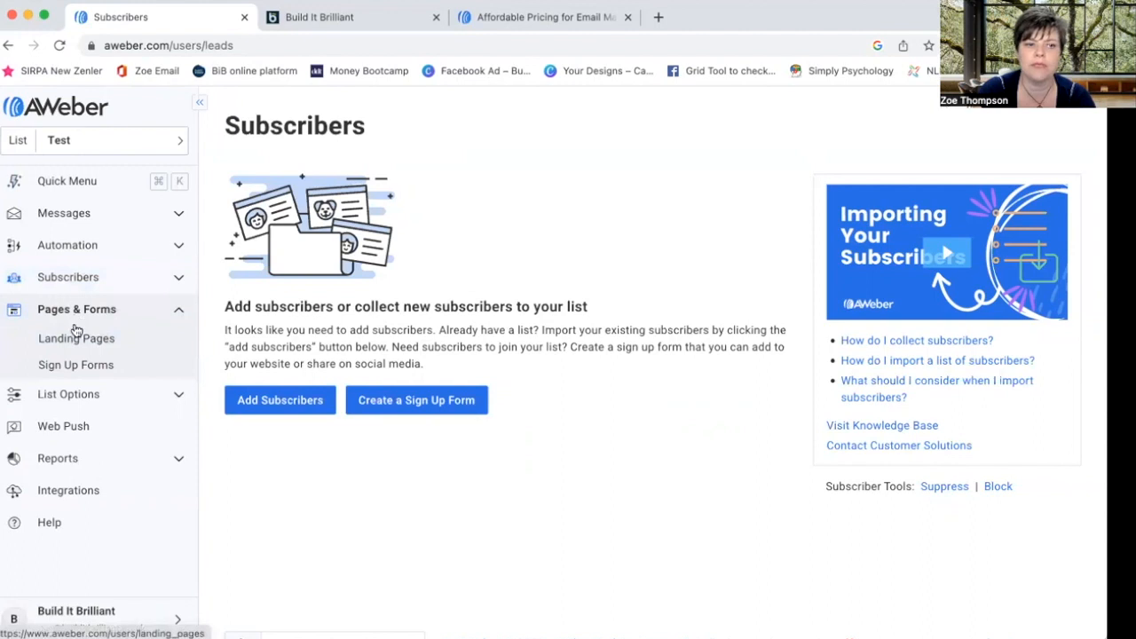
{"action": "left_click", "coordinate": [100, 366]}
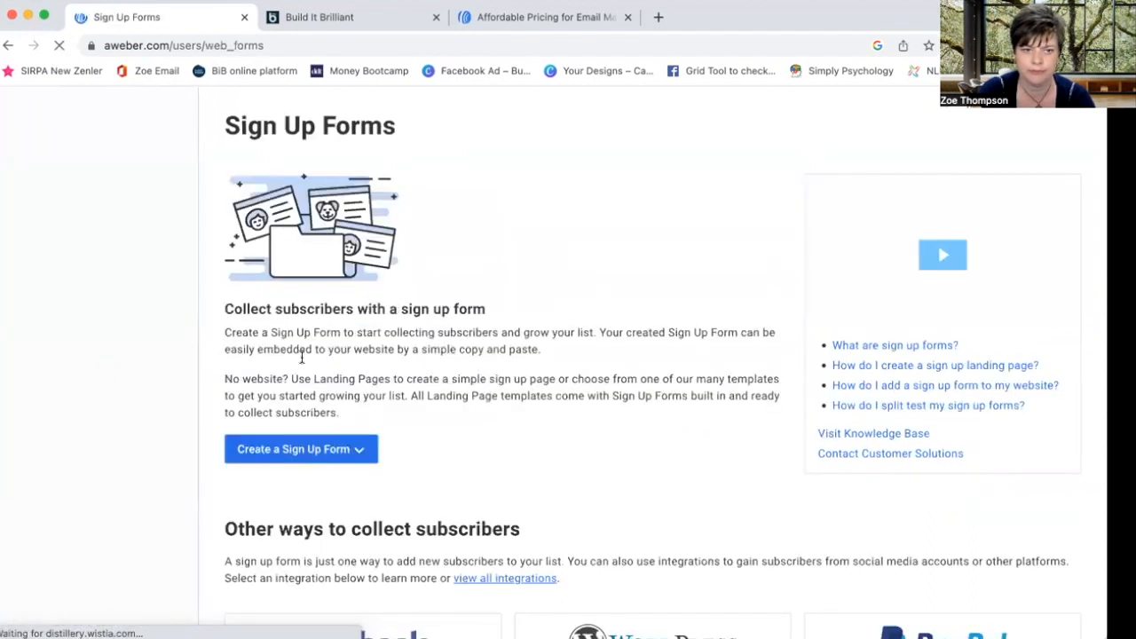
- From the Create a Sign Up Form dropdown, choose a sign up form for a website
{"action": "left_click", "coordinate": [359, 450]}
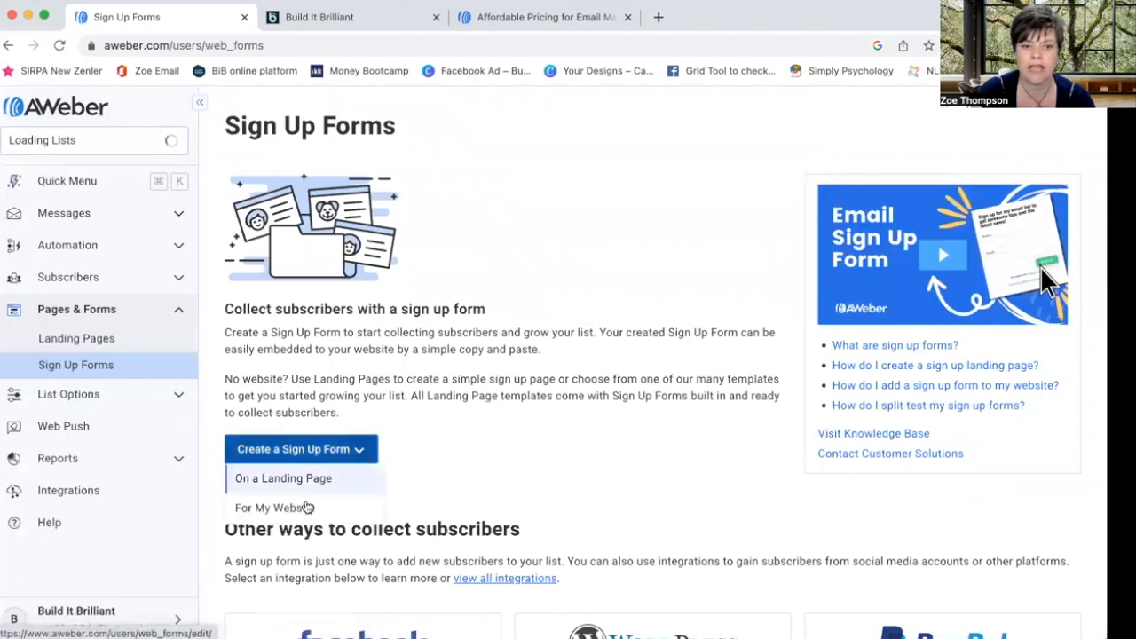
{"action": "scroll", "coordinate": [413, 435], "scroll_direction": "down", "scroll_amount": 3}
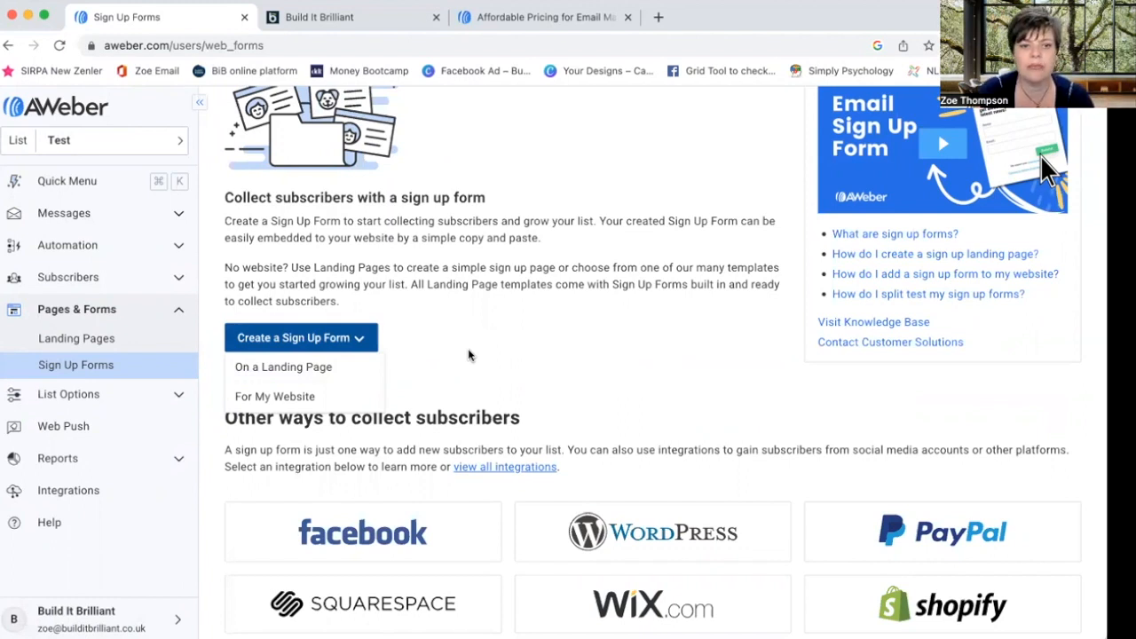
{"action": "left_click", "coordinate": [313, 399]}
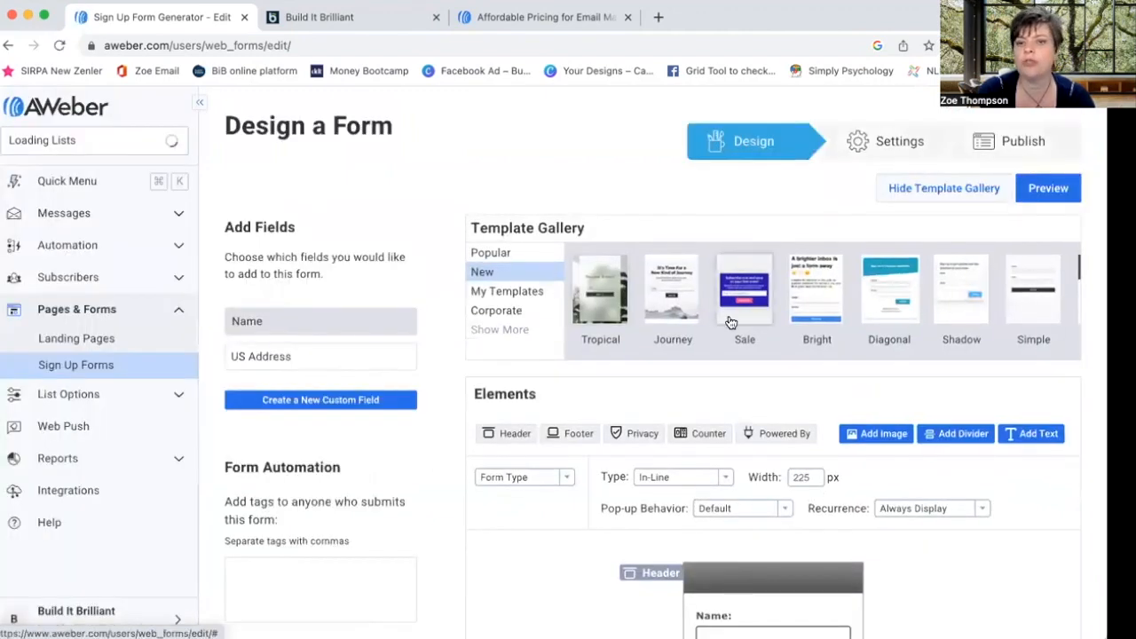
- Browse the Popular form templates and preview the Basic template
{"action": "scroll", "coordinate": [661, 396], "scroll_direction": "down", "scroll_amount": 5}
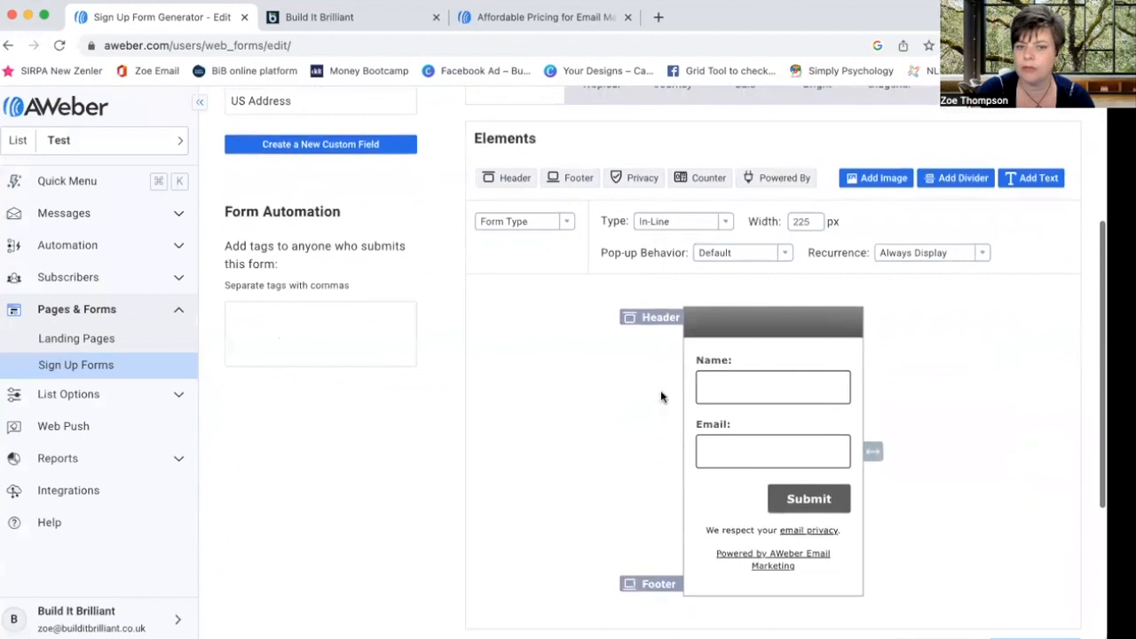
{"action": "scroll", "coordinate": [661, 397], "scroll_direction": "up", "scroll_amount": 4}
{"action": "scroll", "coordinate": [661, 396], "scroll_direction": "up", "scroll_amount": 2}
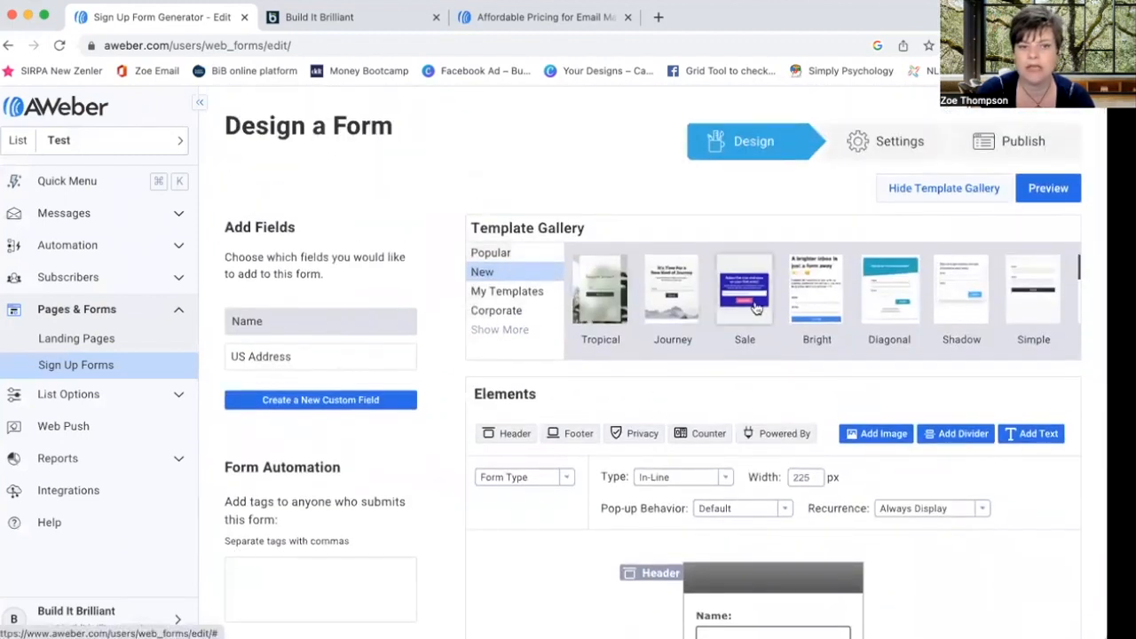
{"action": "left_click", "coordinate": [488, 253]}
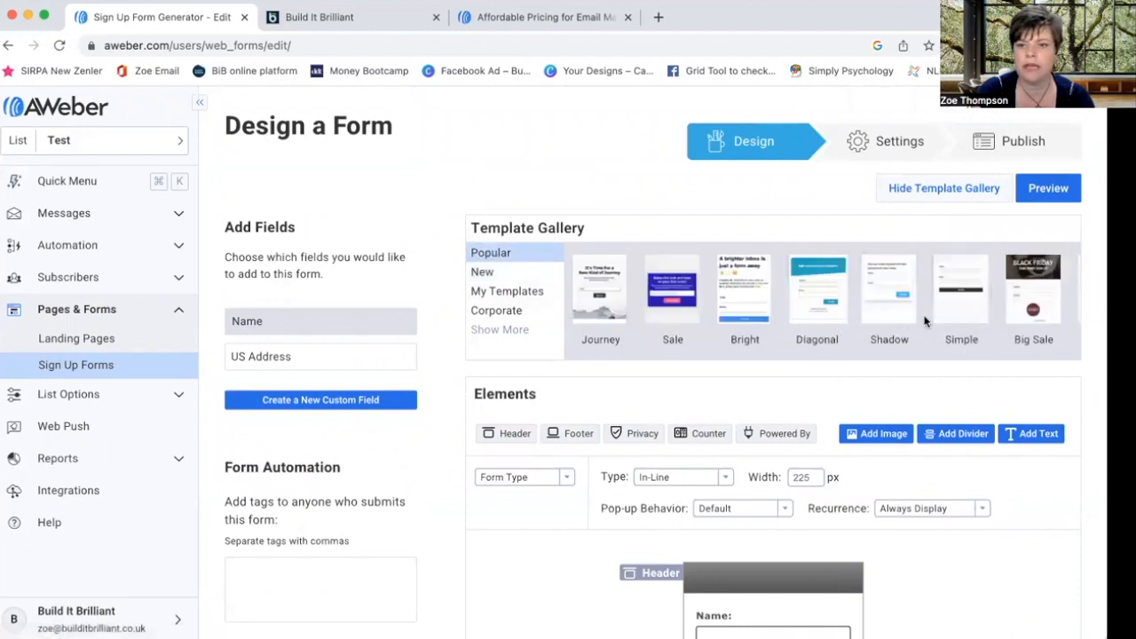
{"action": "scroll", "coordinate": [923, 321], "scroll_direction": "right", "scroll_amount": 5}
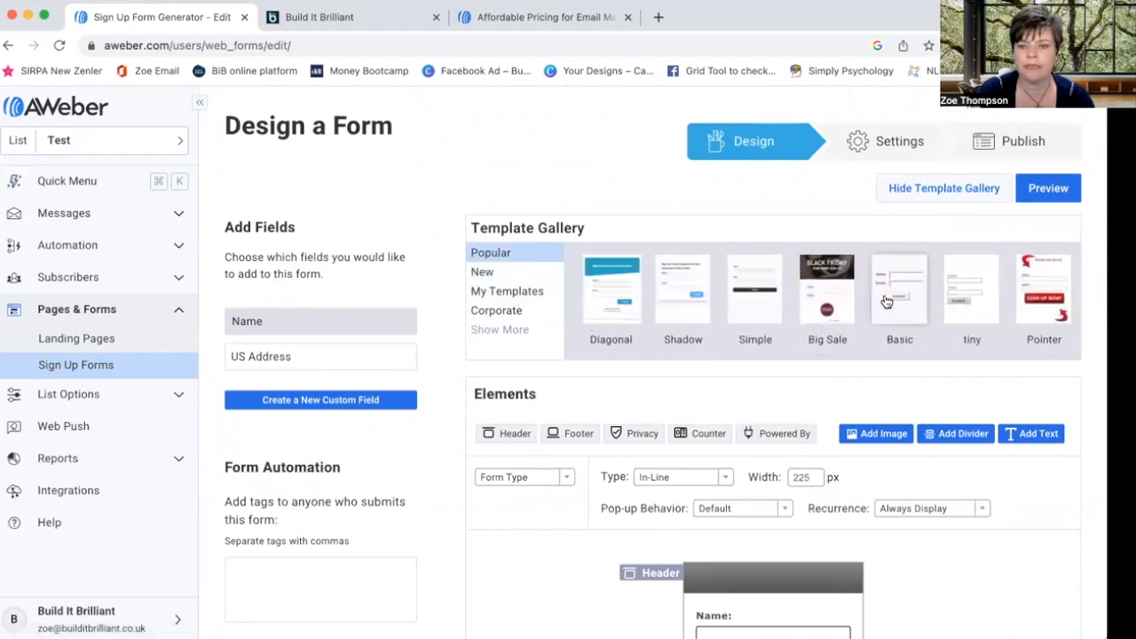
{"action": "left_click", "coordinate": [881, 308]}
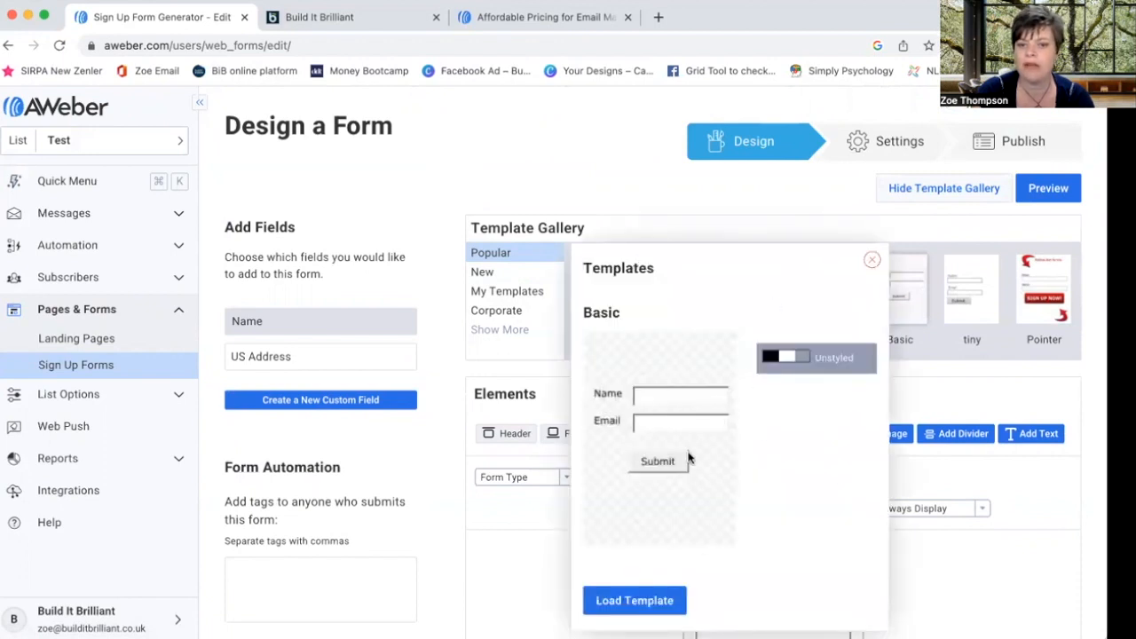
{"action": "left_click", "coordinate": [871, 260]}
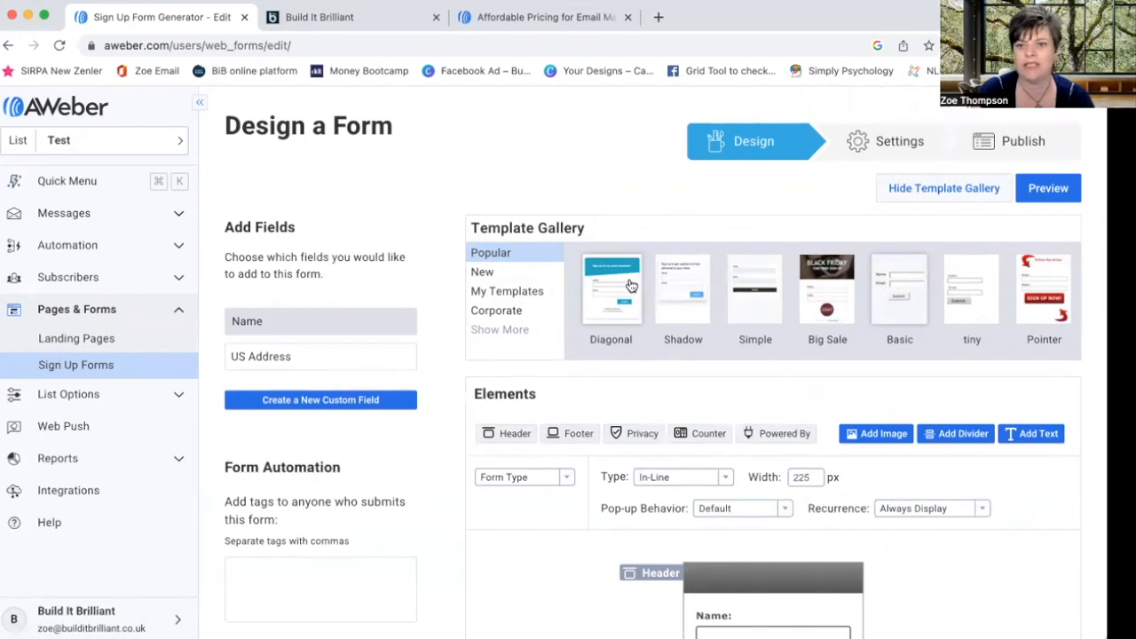
{"action": "left_click", "coordinate": [907, 293]}
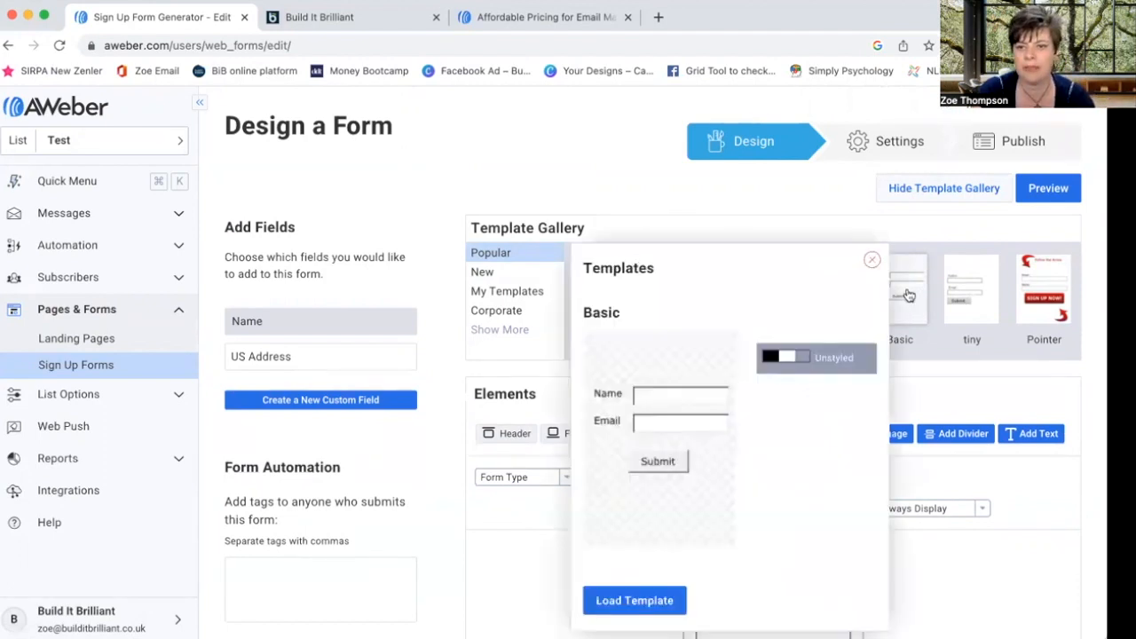
{"action": "left_click", "coordinate": [871, 259]}
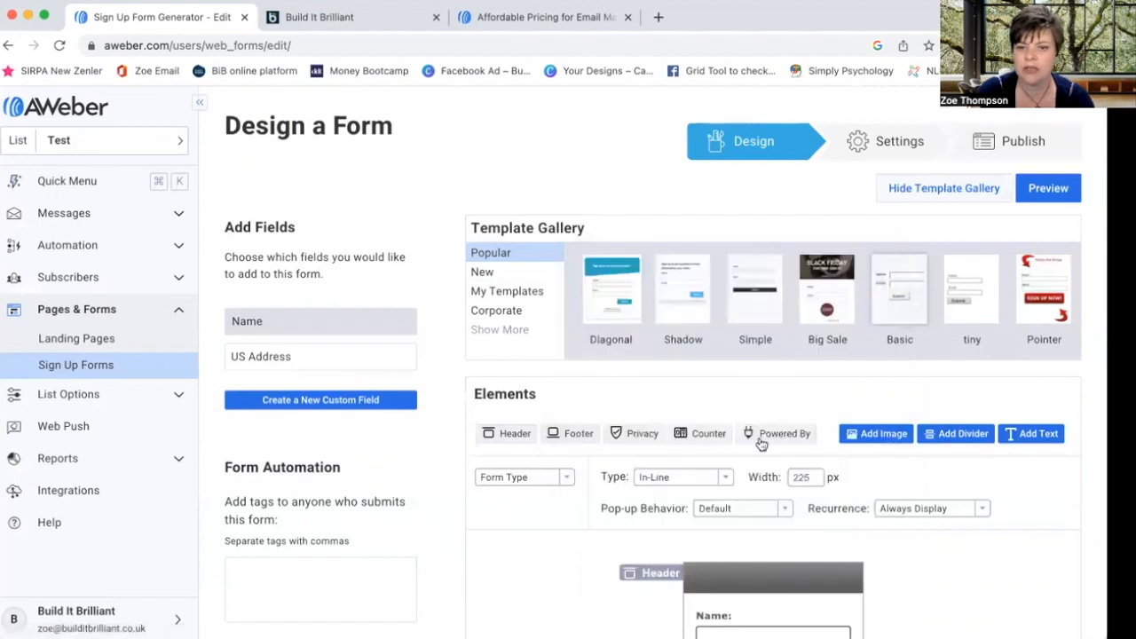
{"action": "scroll", "coordinate": [760, 441], "scroll_direction": "down", "scroll_amount": 5}
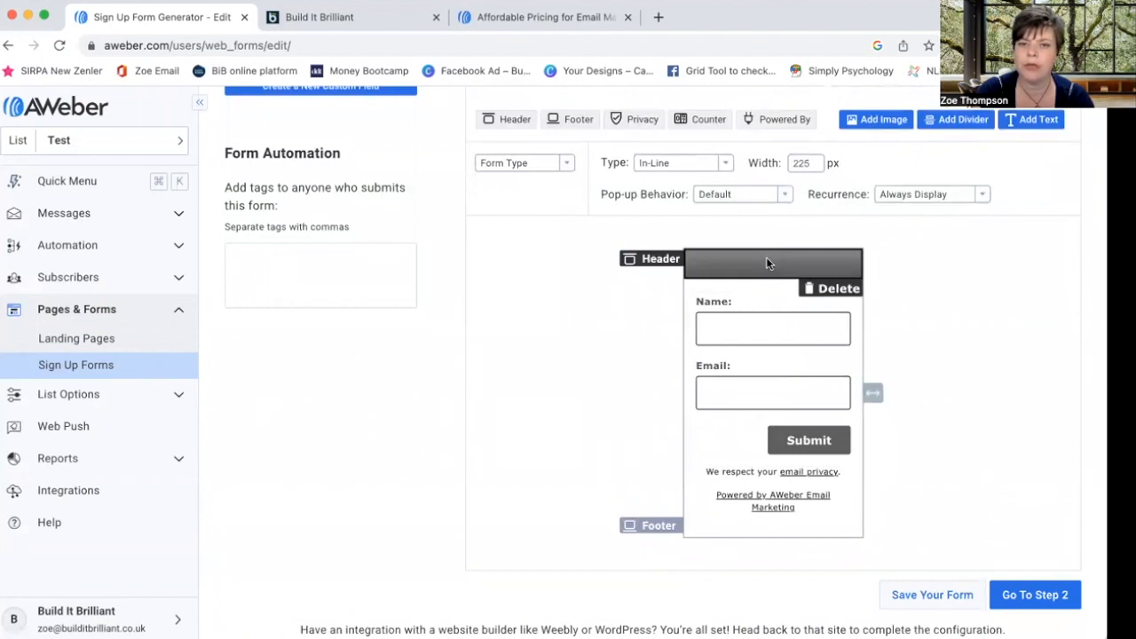
- Set the form header background colour to 0b3456
{"action": "left_click", "coordinate": [698, 264]}
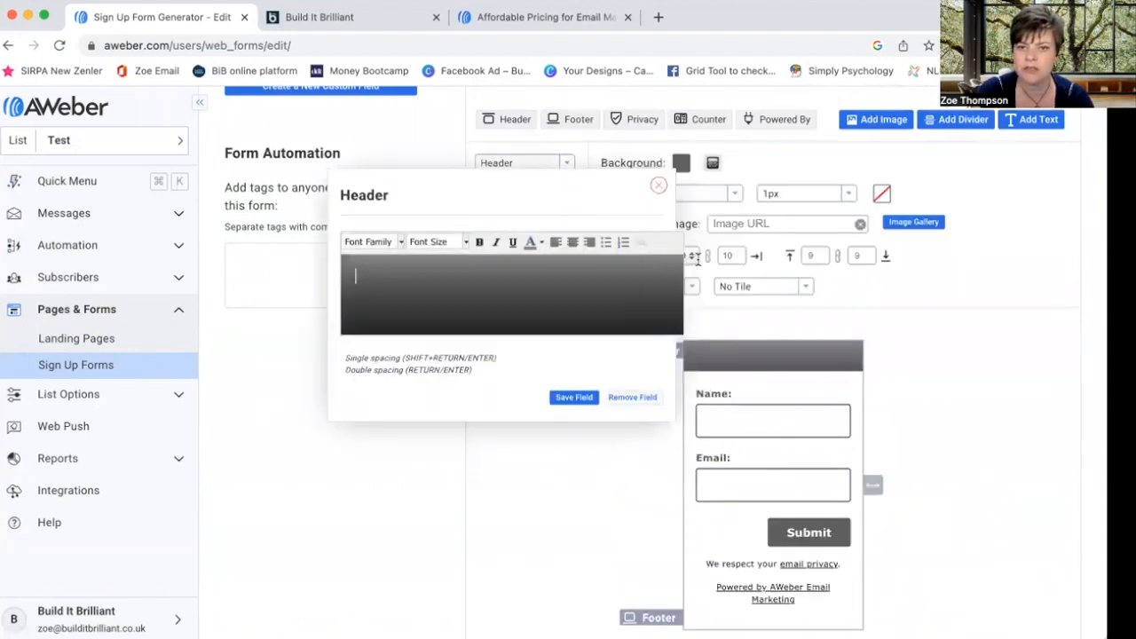
{"action": "scroll", "coordinate": [684, 260], "scroll_direction": "up", "scroll_amount": 1}
{"action": "left_click", "coordinate": [657, 278]}
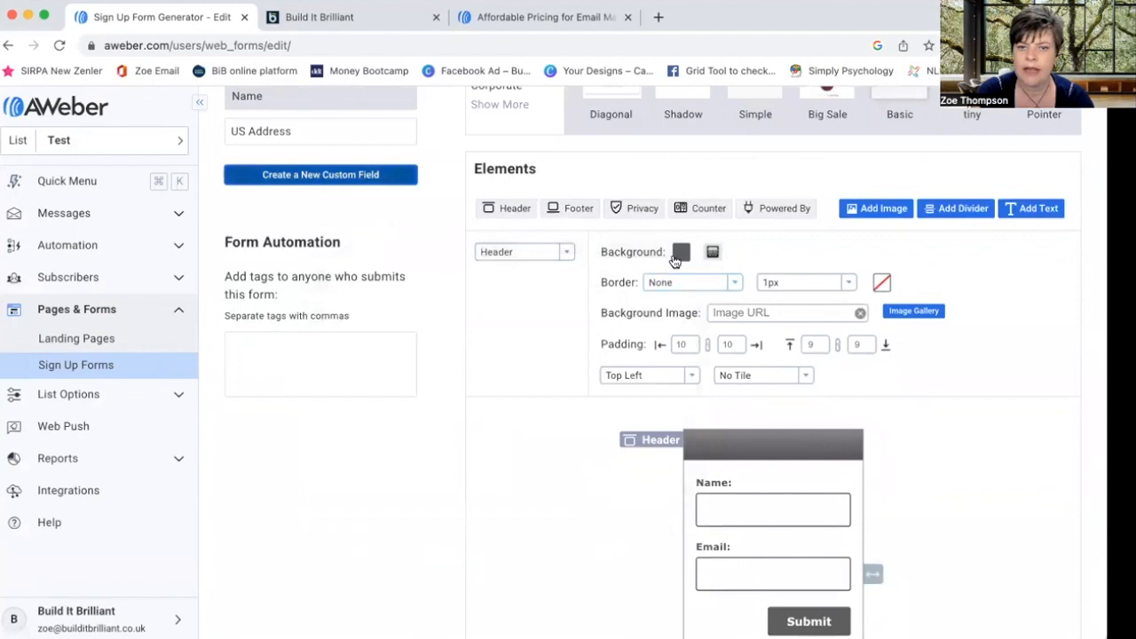
{"action": "left_click", "coordinate": [680, 253]}
{"action": "left_click_drag", "start_coordinate": [901, 321], "coordinate": [842, 317]}
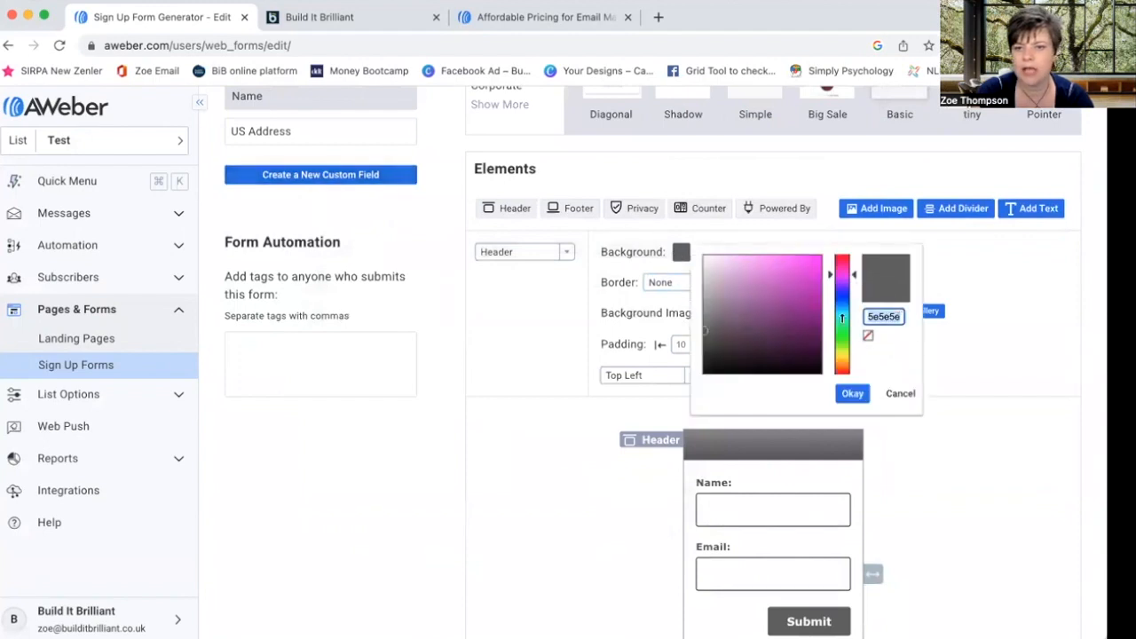
{"action": "type", "text": "0b3456"}
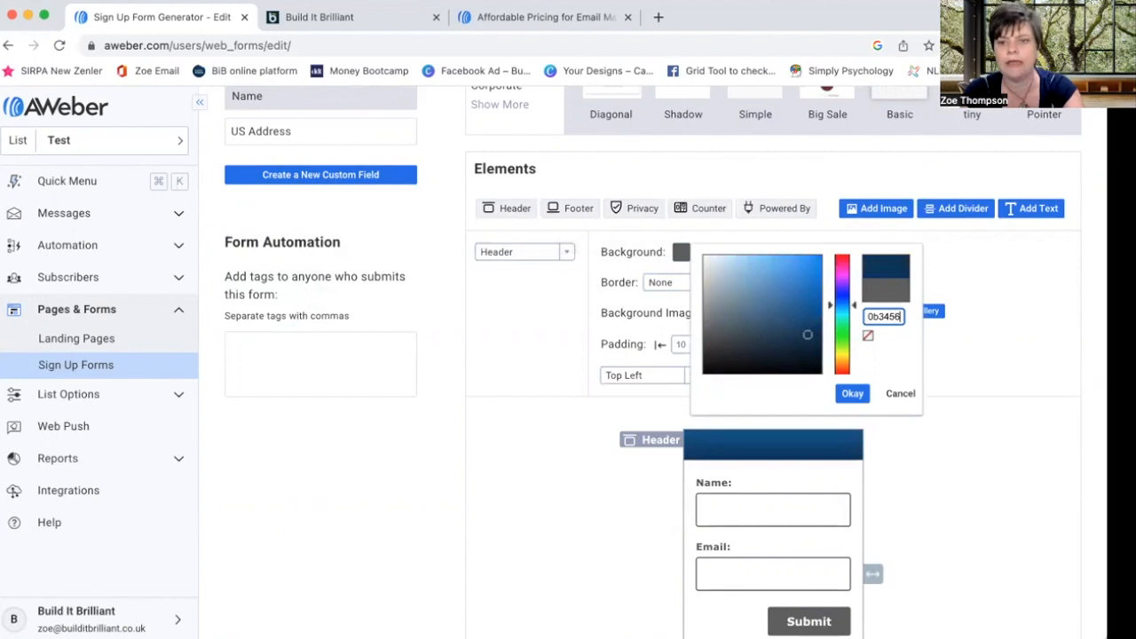
{"action": "left_click", "coordinate": [849, 393]}
- Set the Submit button colour to 0b3456
{"action": "scroll", "coordinate": [887, 515], "scroll_direction": "down", "scroll_amount": 2}
{"action": "left_click", "coordinate": [804, 545]}
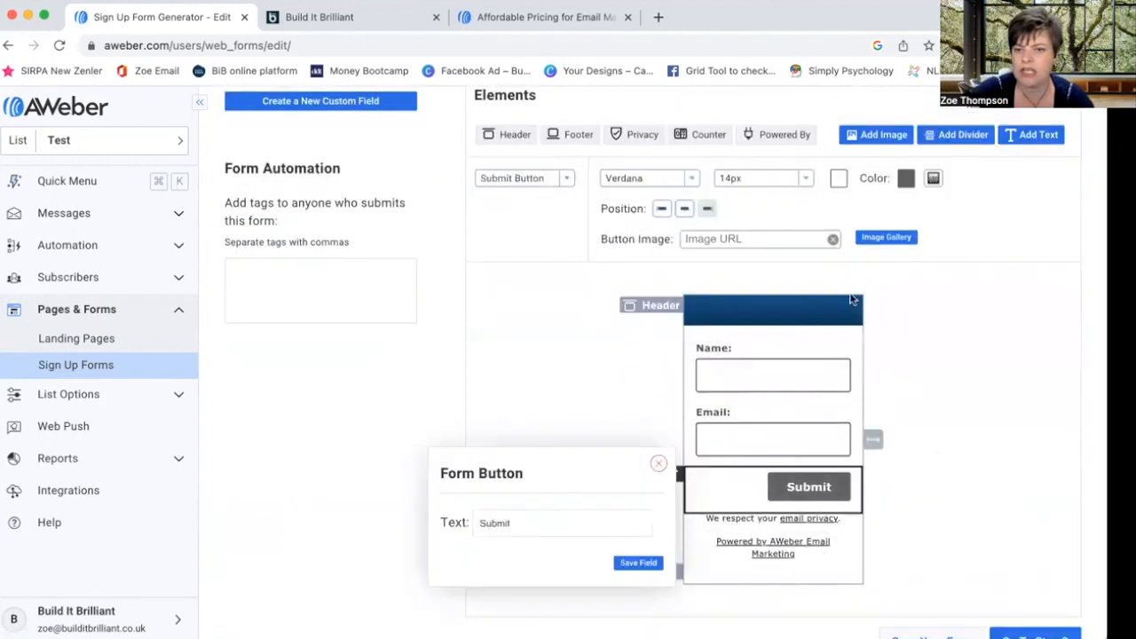
{"action": "left_click", "coordinate": [658, 463]}
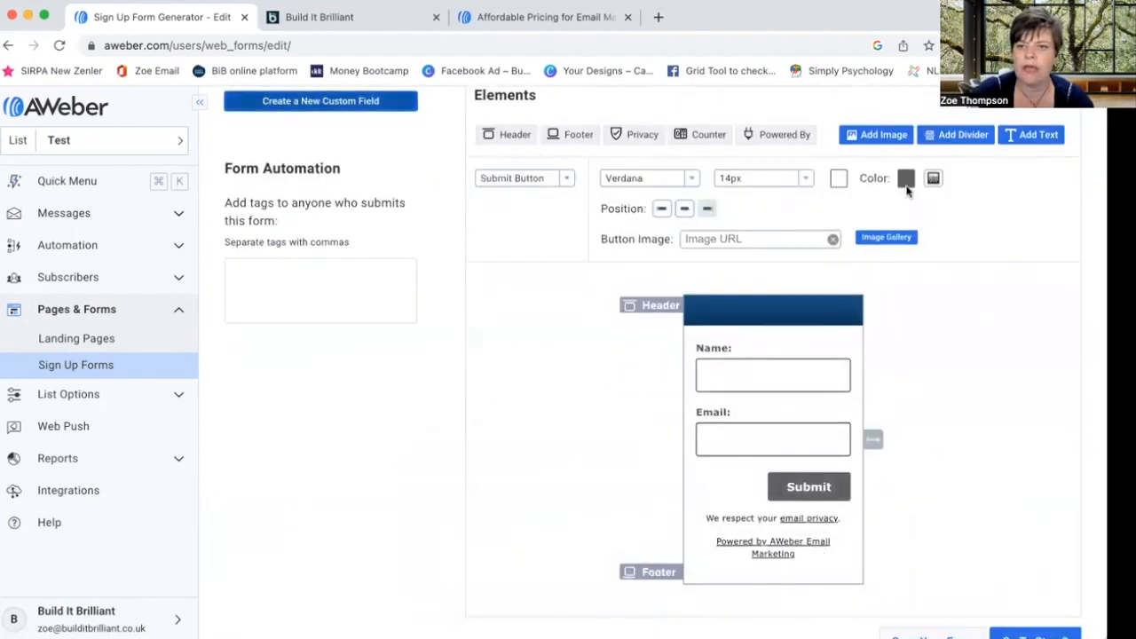
{"action": "left_click", "coordinate": [904, 180]}
{"action": "double_click", "coordinate": [835, 241]}
{"action": "type", "text": "0b3456"}
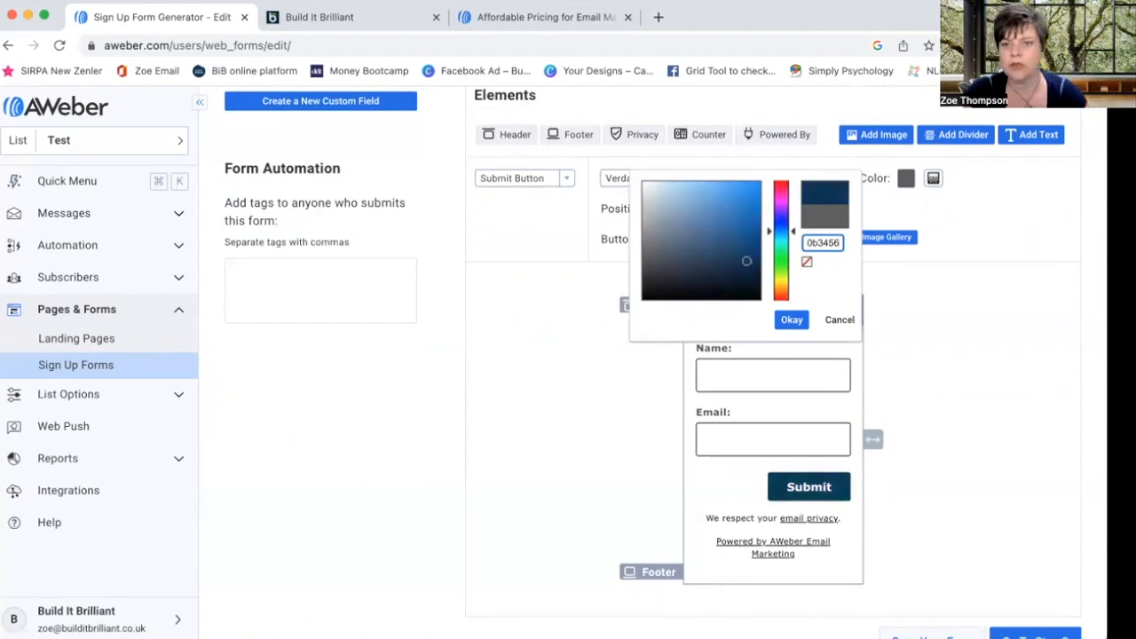
{"action": "left_click", "coordinate": [792, 320]}
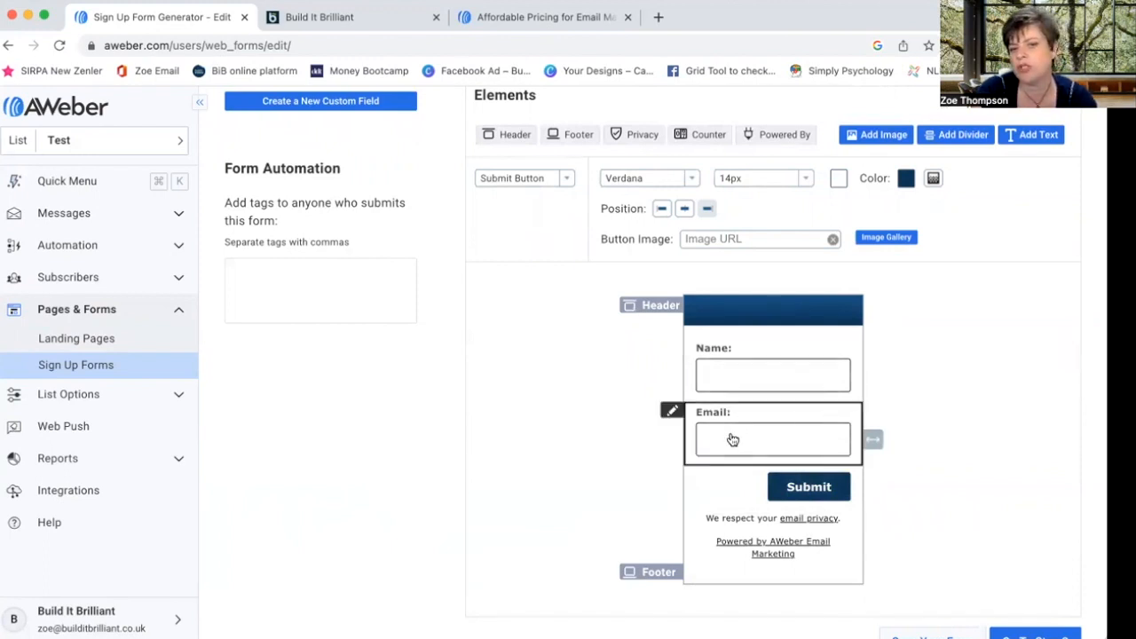
{"action": "left_click", "coordinate": [733, 310]}
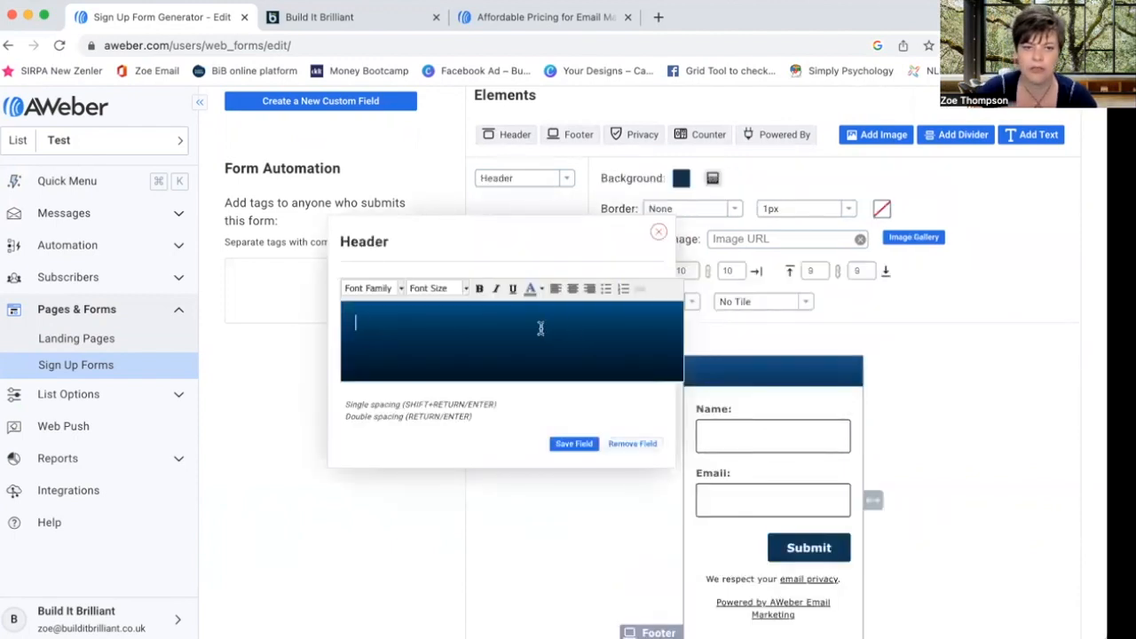
- Make the header read 'Sign Up to my newsletter' in white, centred, bold text and save it
{"action": "type", "text": "Sign Up to my newsletter"}
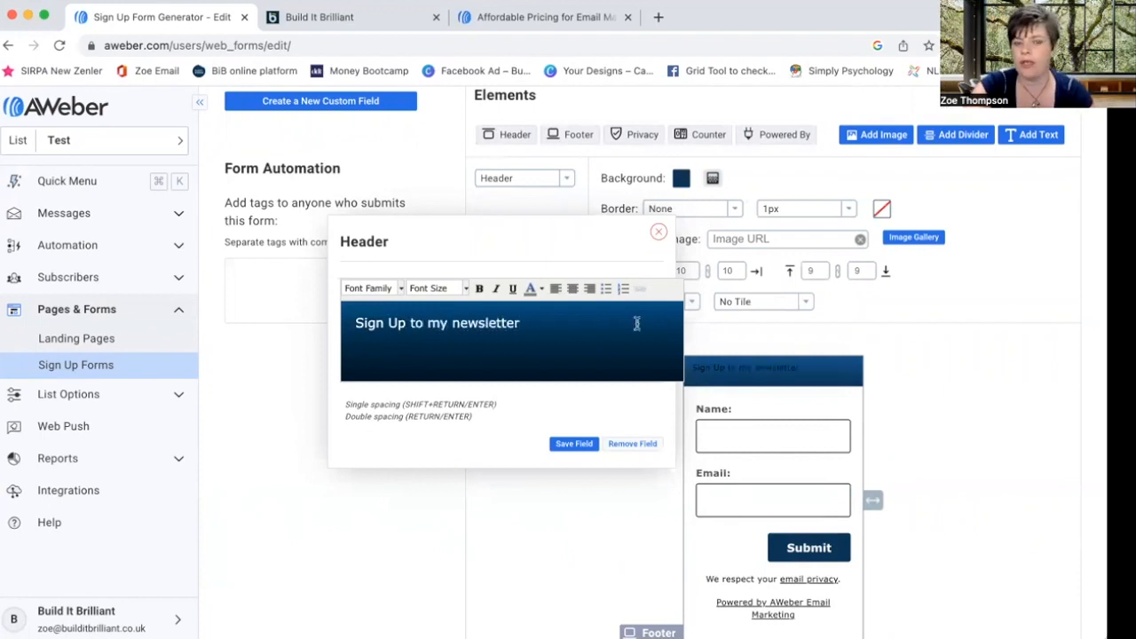
{"action": "left_click_drag", "start_coordinate": [521, 323], "coordinate": [307, 320]}
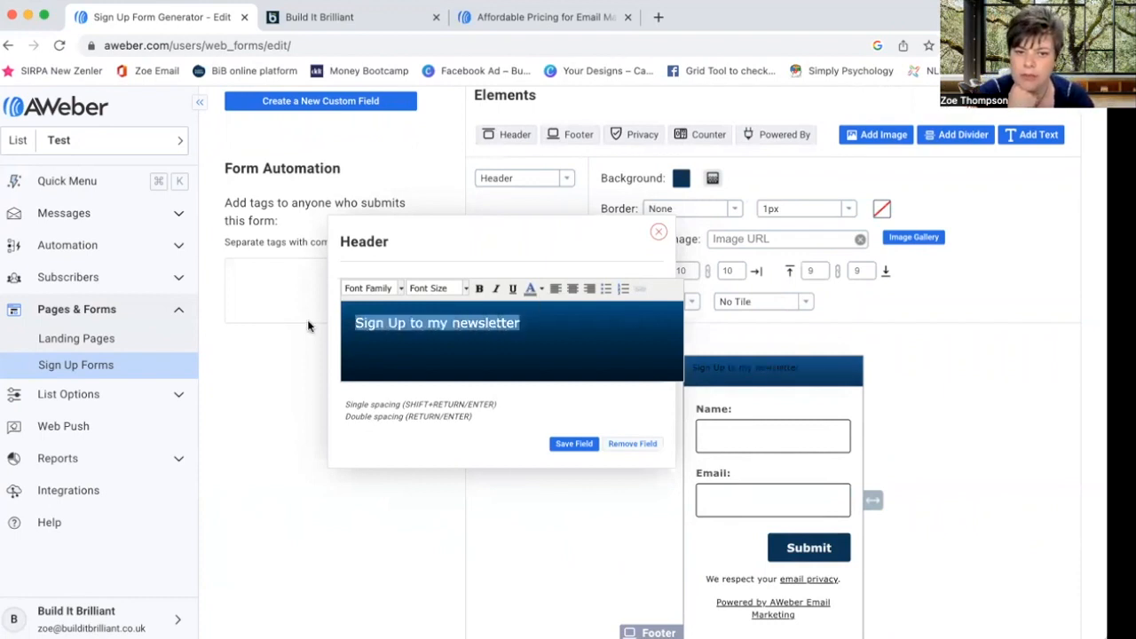
{"action": "left_click", "coordinate": [540, 289]}
{"action": "left_click", "coordinate": [596, 339]}
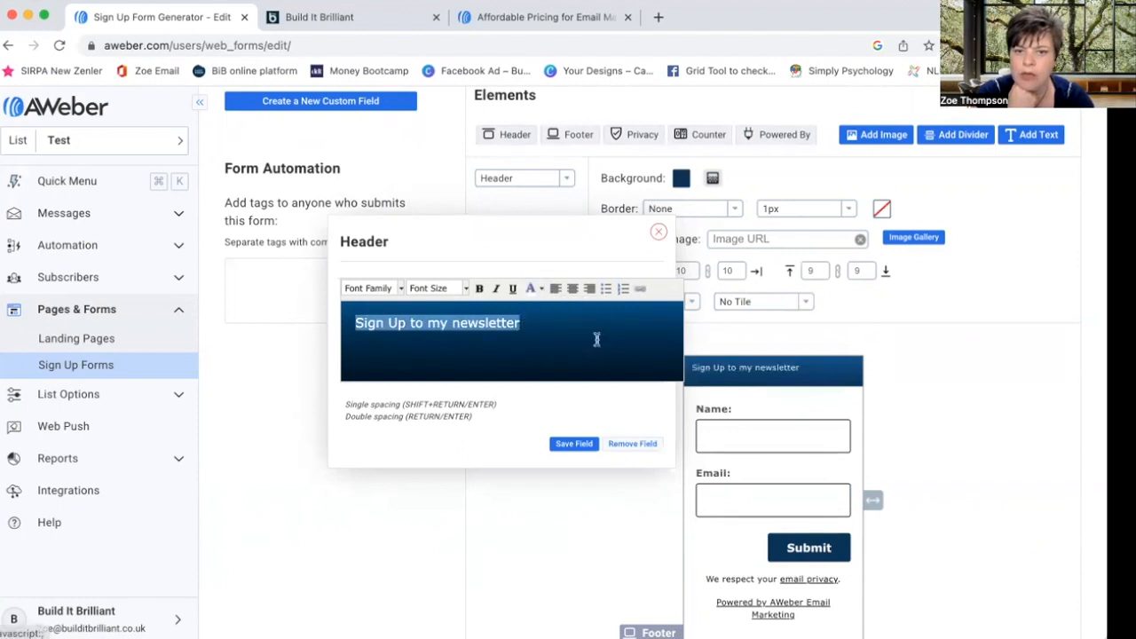
{"action": "left_click", "coordinate": [572, 289]}
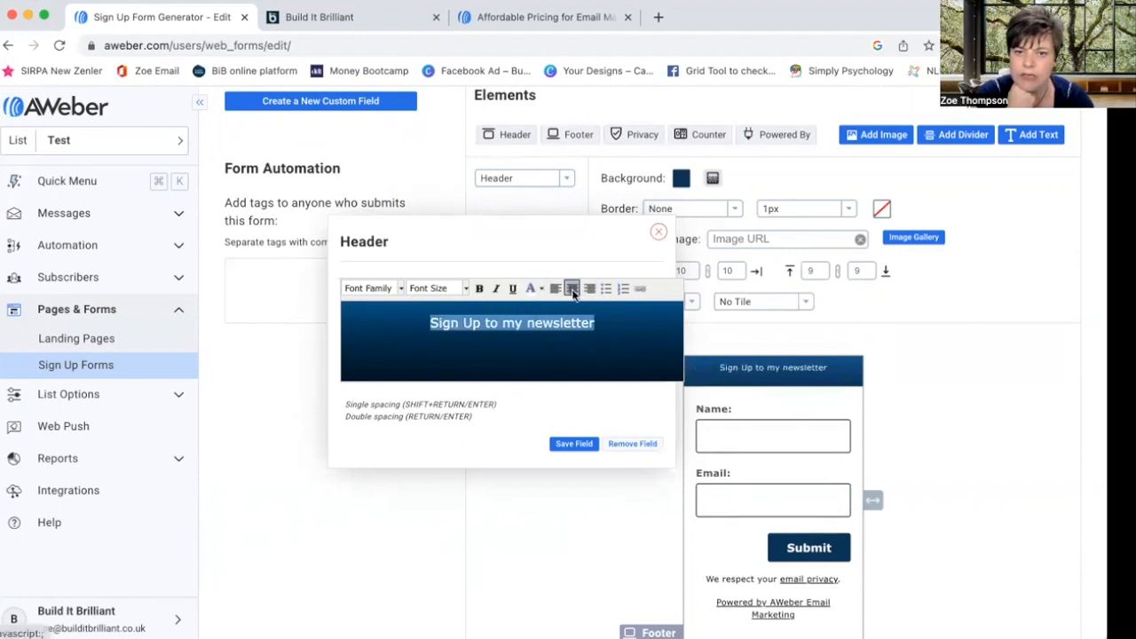
{"action": "left_click", "coordinate": [479, 289]}
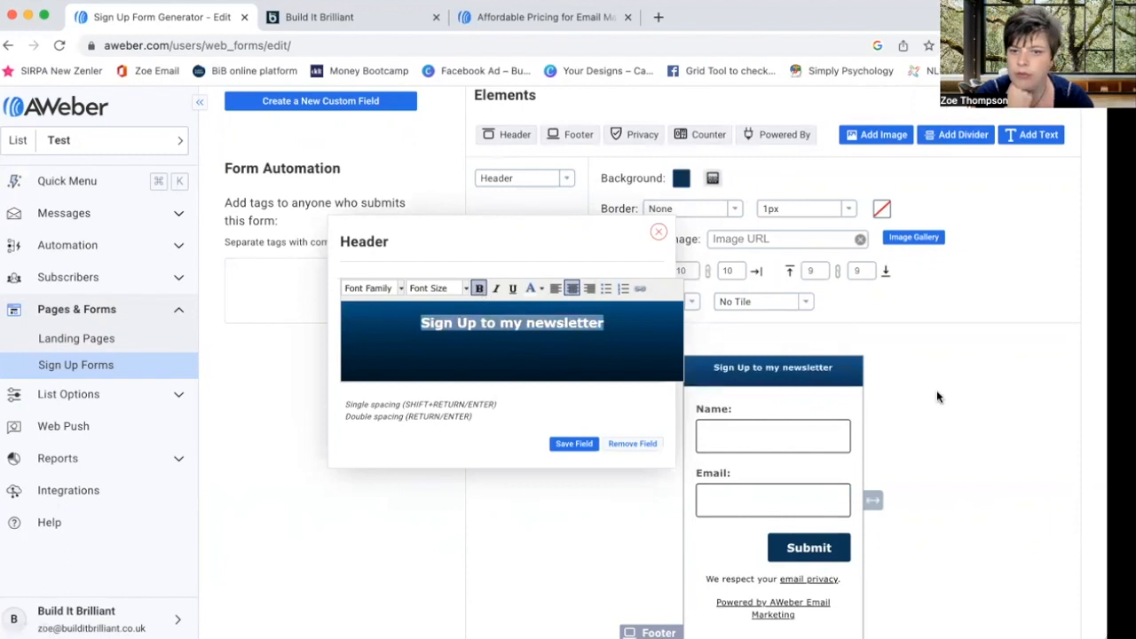
{"action": "left_click", "coordinate": [573, 443]}
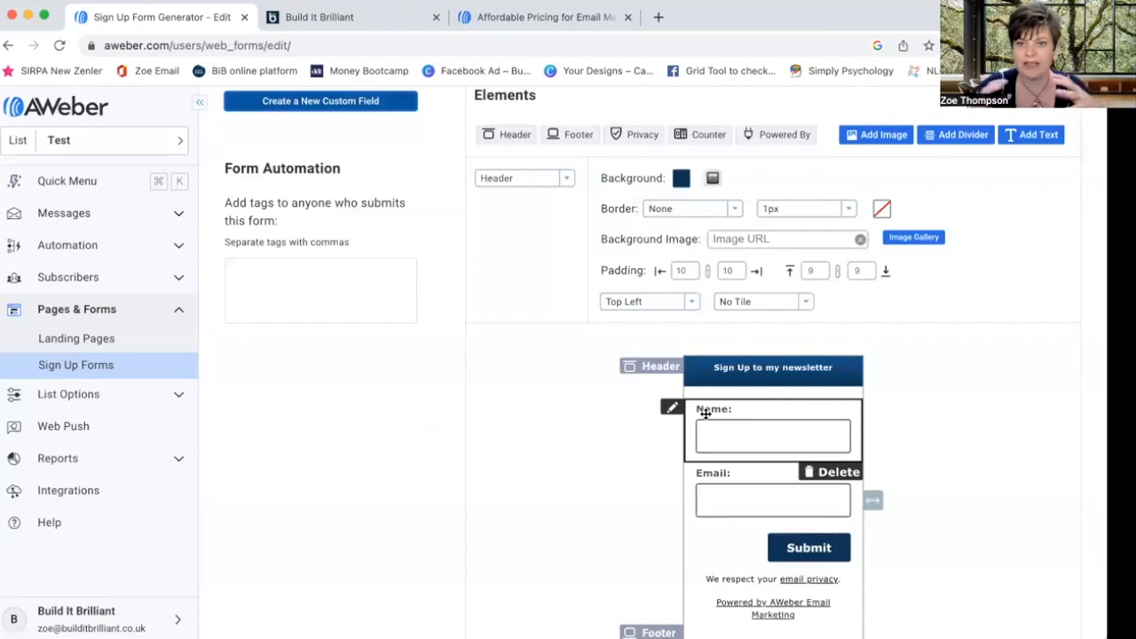
- Remove the US Address fields from the form and continue to step 2, Form Settings
{"action": "scroll", "coordinate": [777, 271], "scroll_direction": "up", "scroll_amount": 3}
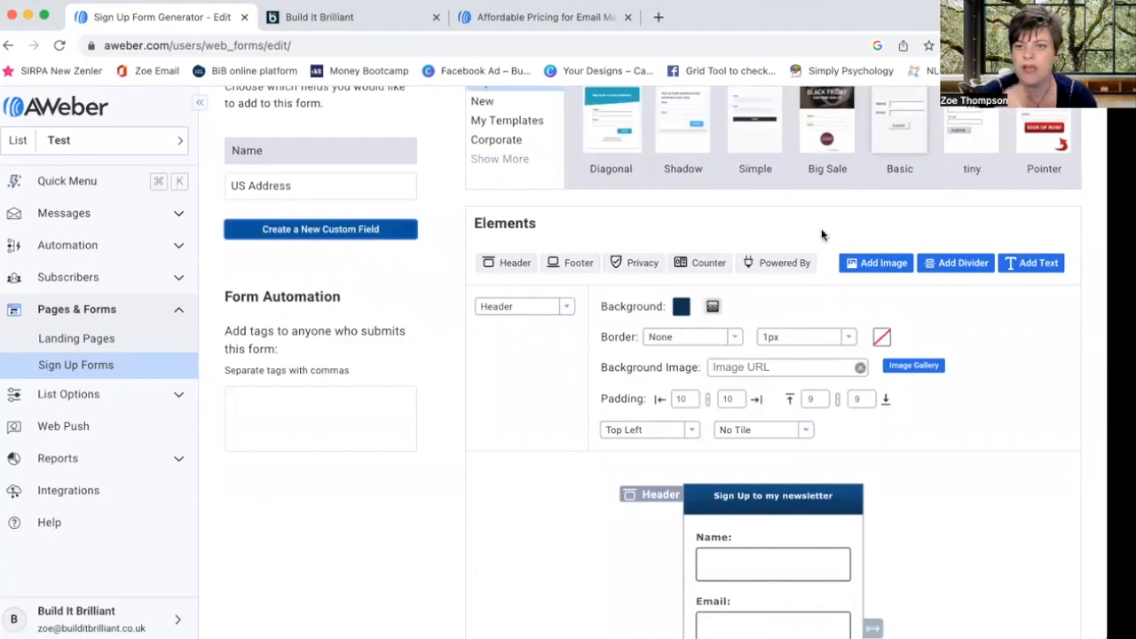
{"action": "left_click", "coordinate": [327, 186]}
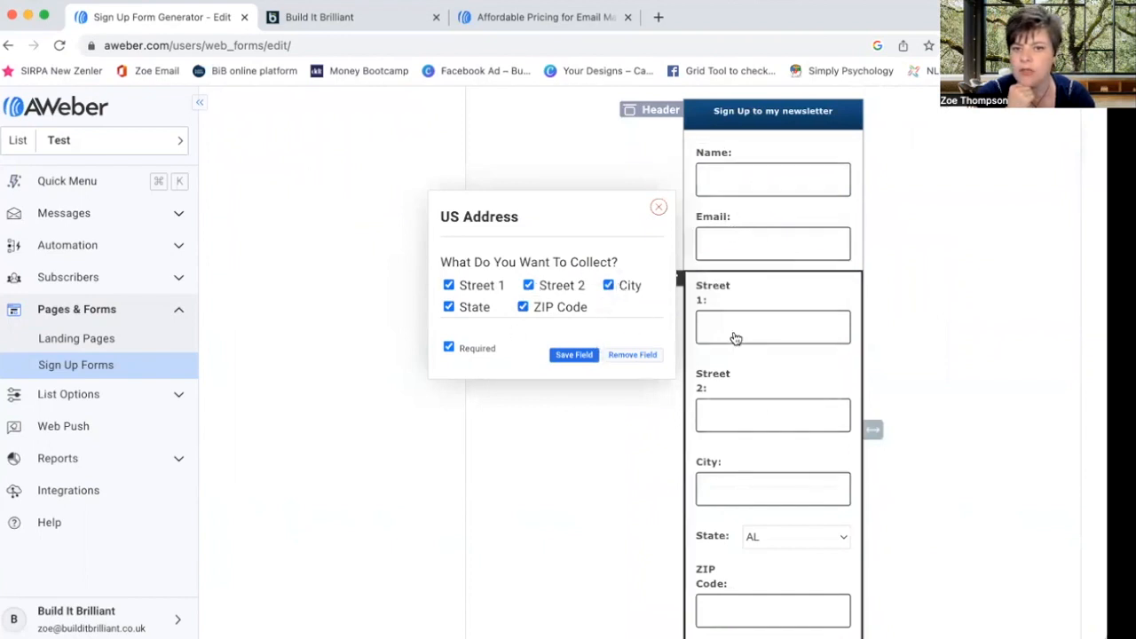
{"action": "left_click", "coordinate": [655, 209]}
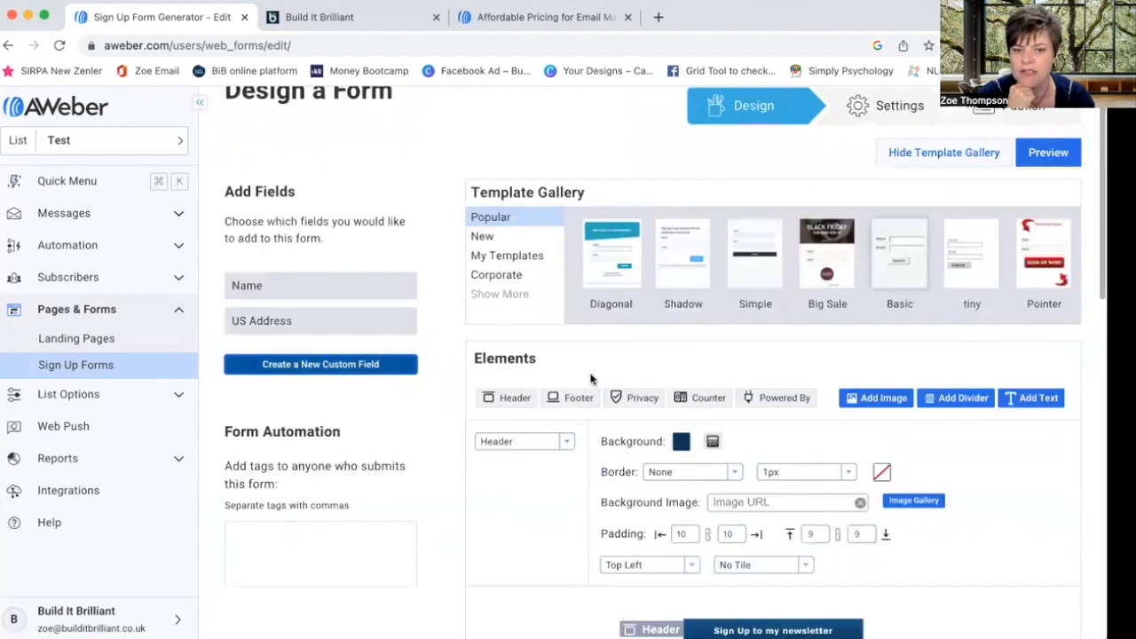
{"action": "scroll", "coordinate": [681, 534], "scroll_direction": "down", "scroll_amount": 5}
{"action": "scroll", "coordinate": [363, 330], "scroll_direction": "up", "scroll_amount": 5}
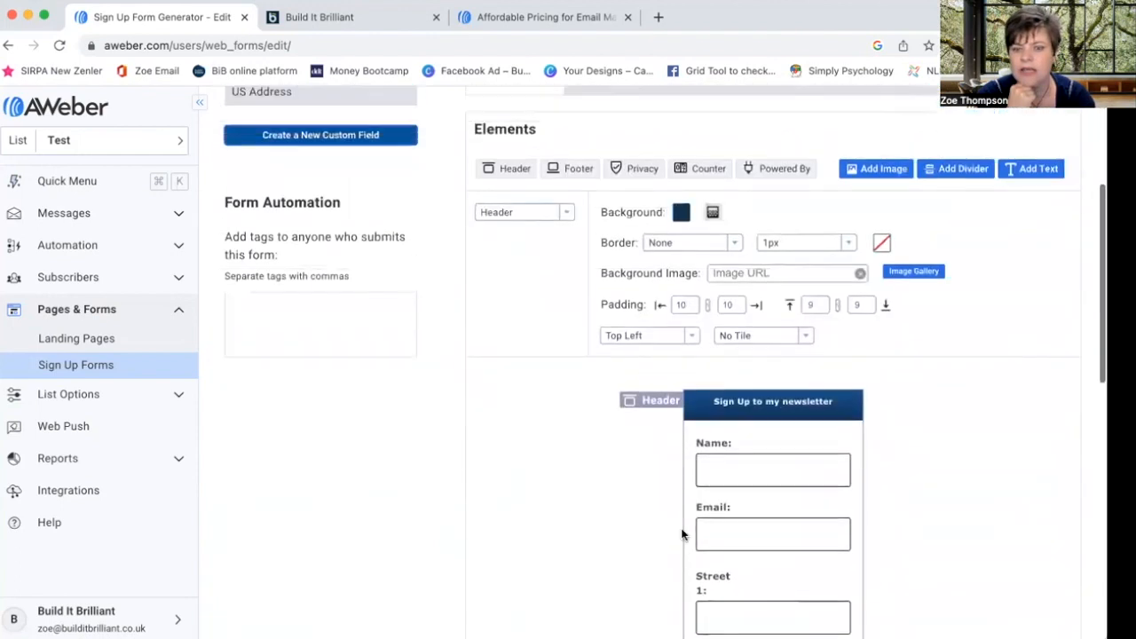
{"action": "scroll", "coordinate": [598, 505], "scroll_direction": "down", "scroll_amount": 5}
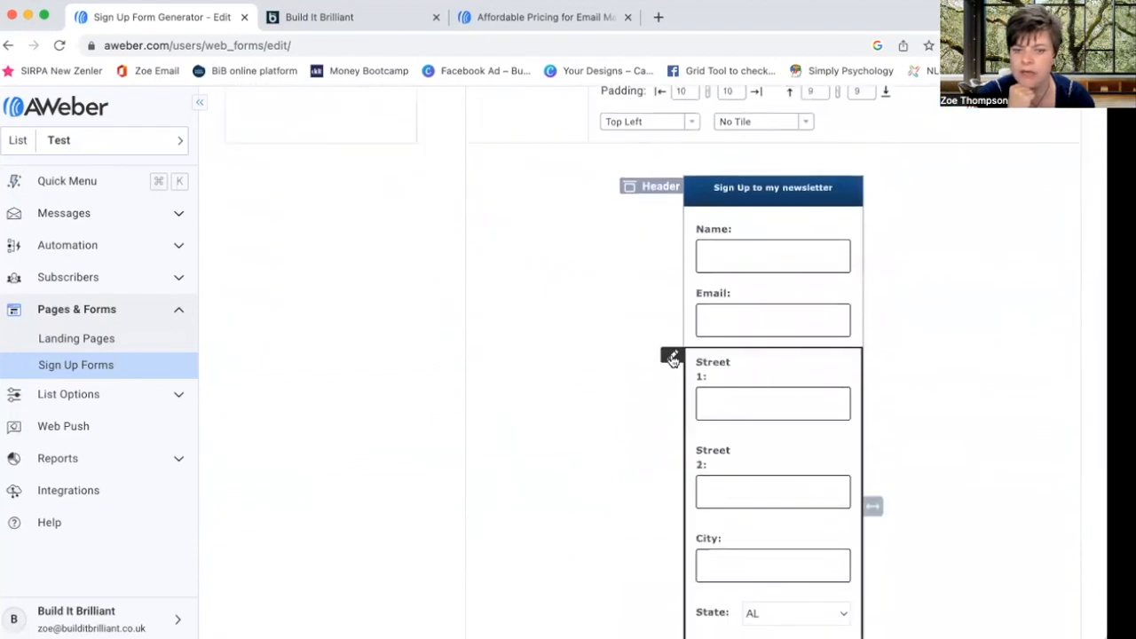
{"action": "left_click", "coordinate": [672, 358]}
{"action": "left_click", "coordinate": [627, 434]}
{"action": "scroll", "coordinate": [710, 493], "scroll_direction": "down", "scroll_amount": 5}
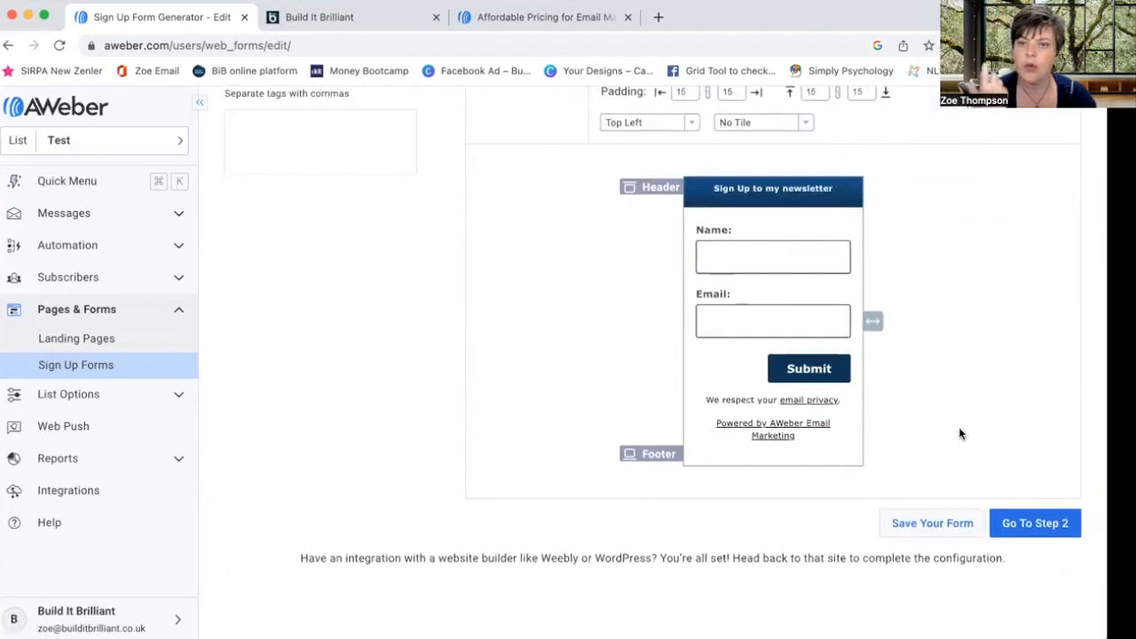
{"action": "left_click", "coordinate": [1047, 523]}
- Replace the form name My Web Form with 'Newsletter sign up' and continue to step 3
{"action": "left_click", "coordinate": [300, 253]}
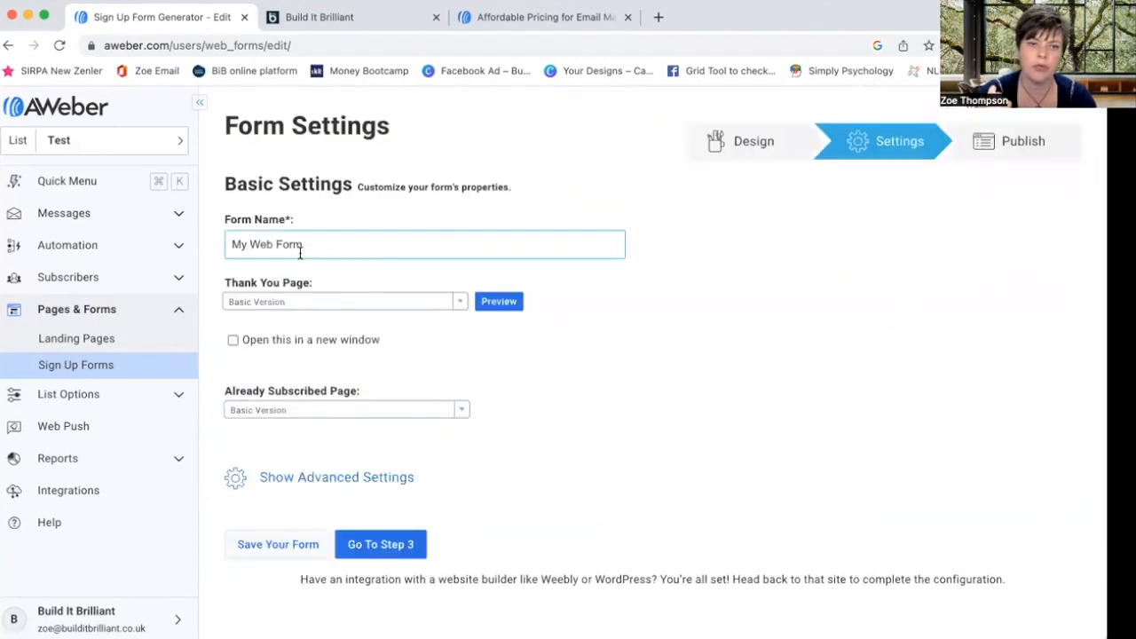
{"action": "left_click_drag", "start_coordinate": [328, 245], "coordinate": [229, 247]}
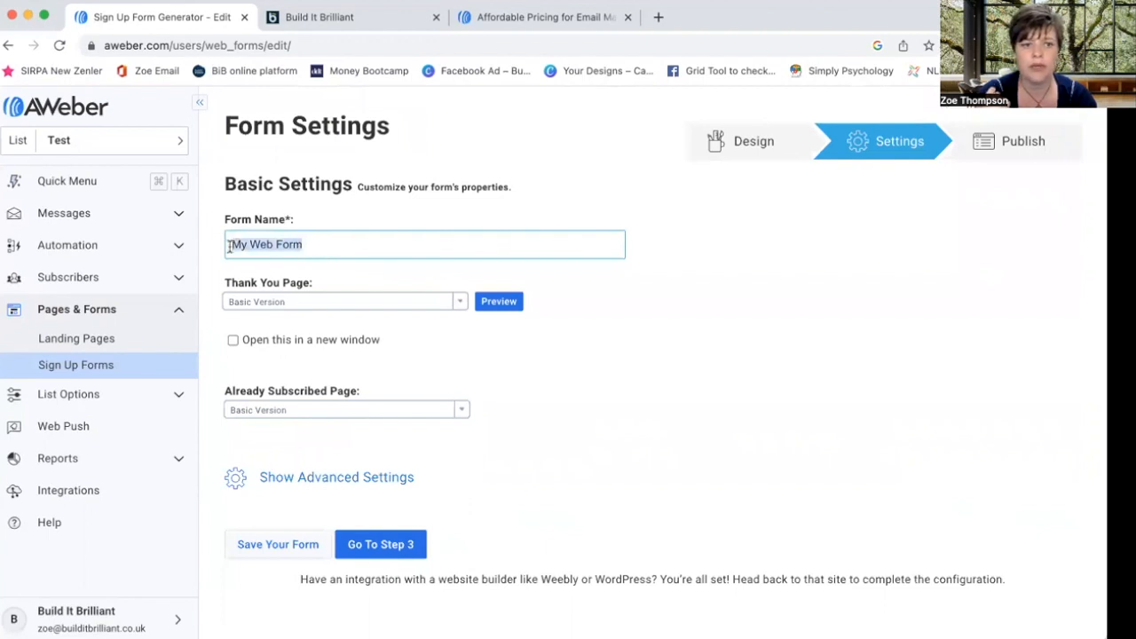
{"action": "type", "text": "Newsletter sign up"}
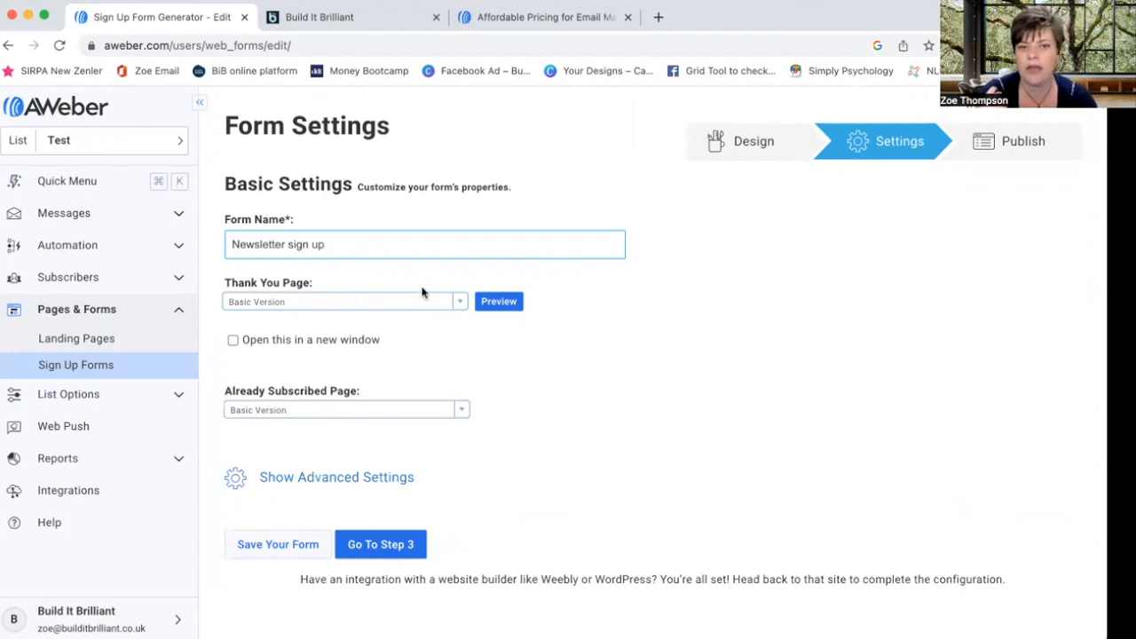
{"action": "left_click", "coordinate": [401, 546]}
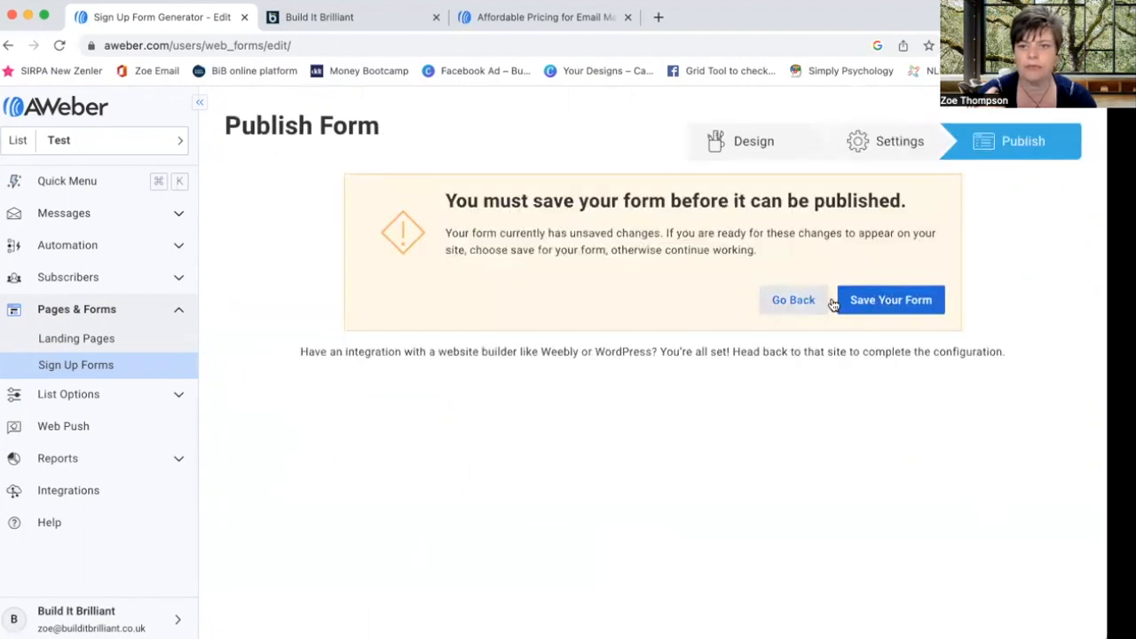
- Save the sign-up form, choose to install it yourself, and select the Javascript snippet
{"action": "left_click", "coordinate": [885, 302]}
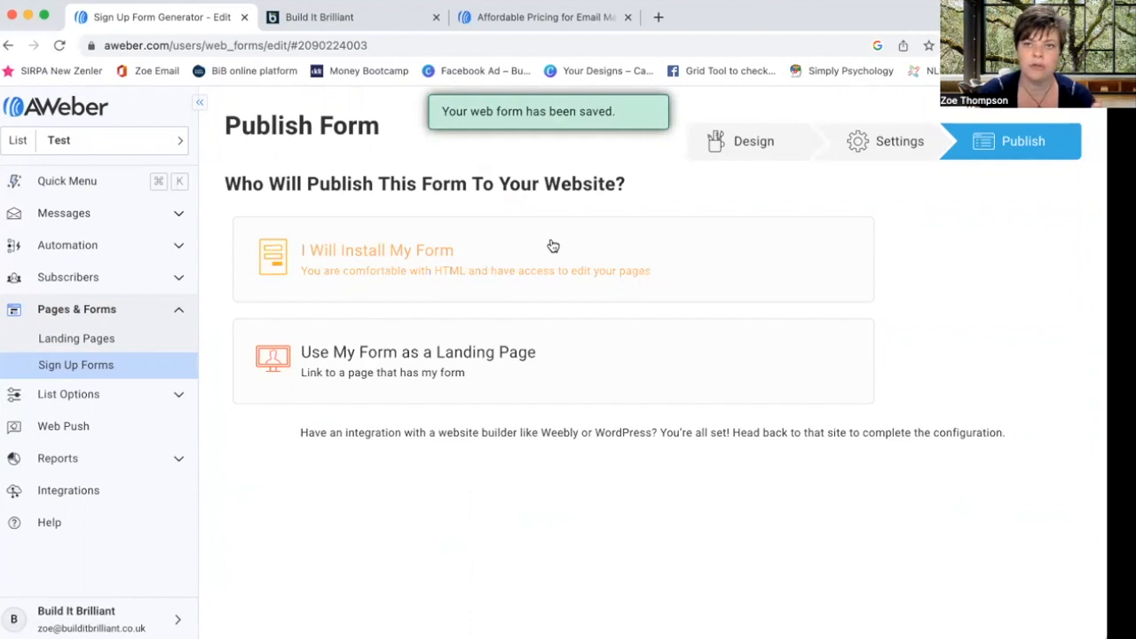
{"action": "left_click", "coordinate": [421, 262]}
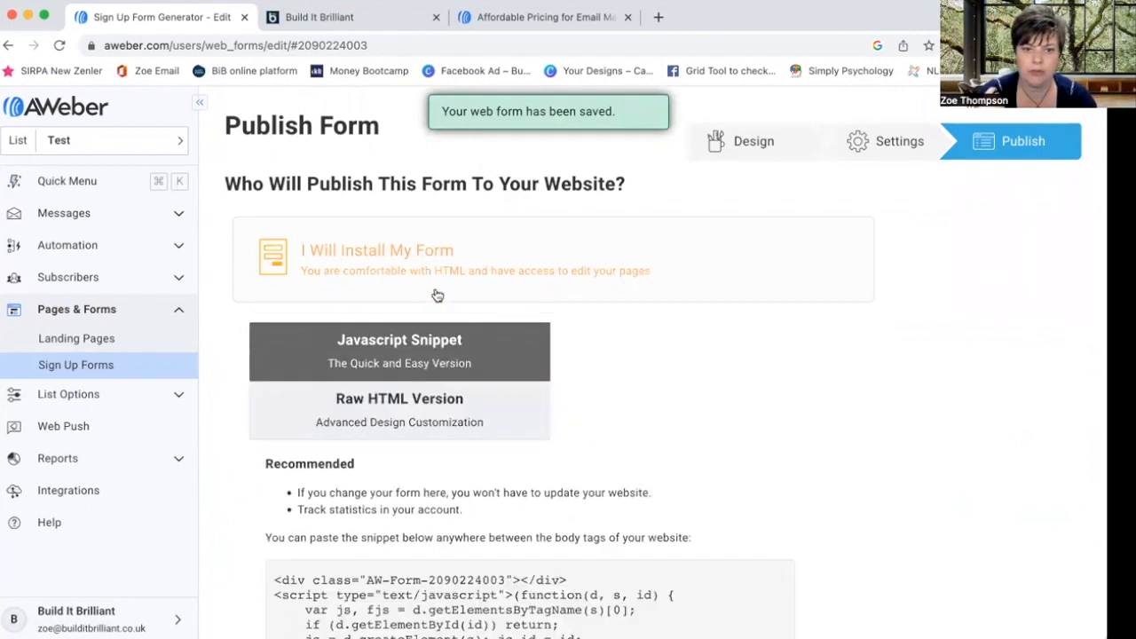
{"action": "scroll", "coordinate": [504, 388], "scroll_direction": "down", "scroll_amount": 5}
{"action": "left_click", "coordinate": [375, 283]}
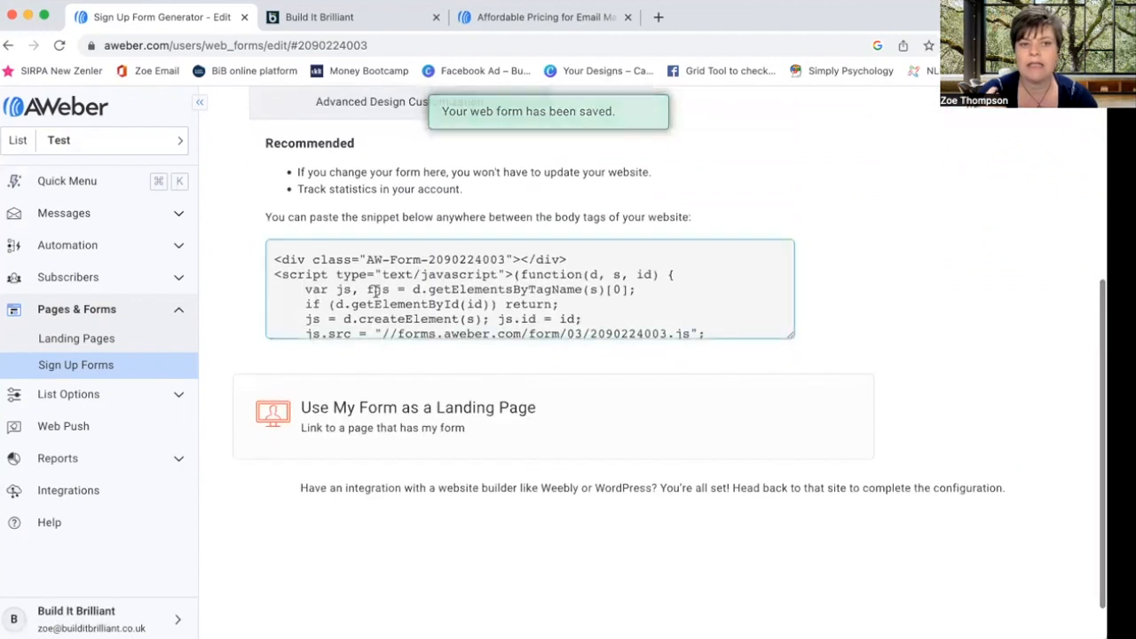
{"action": "key", "text": "super+a"}
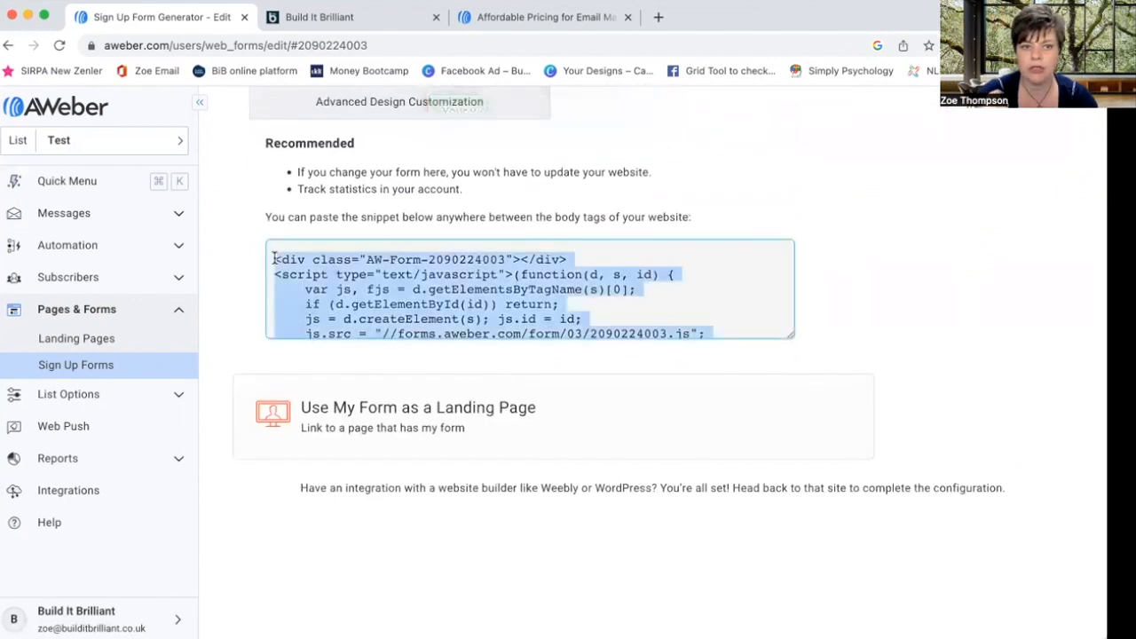
- Switch to the Raw HTML Version and select the entire form code
{"action": "scroll", "coordinate": [387, 283], "scroll_direction": "down", "scroll_amount": 4}
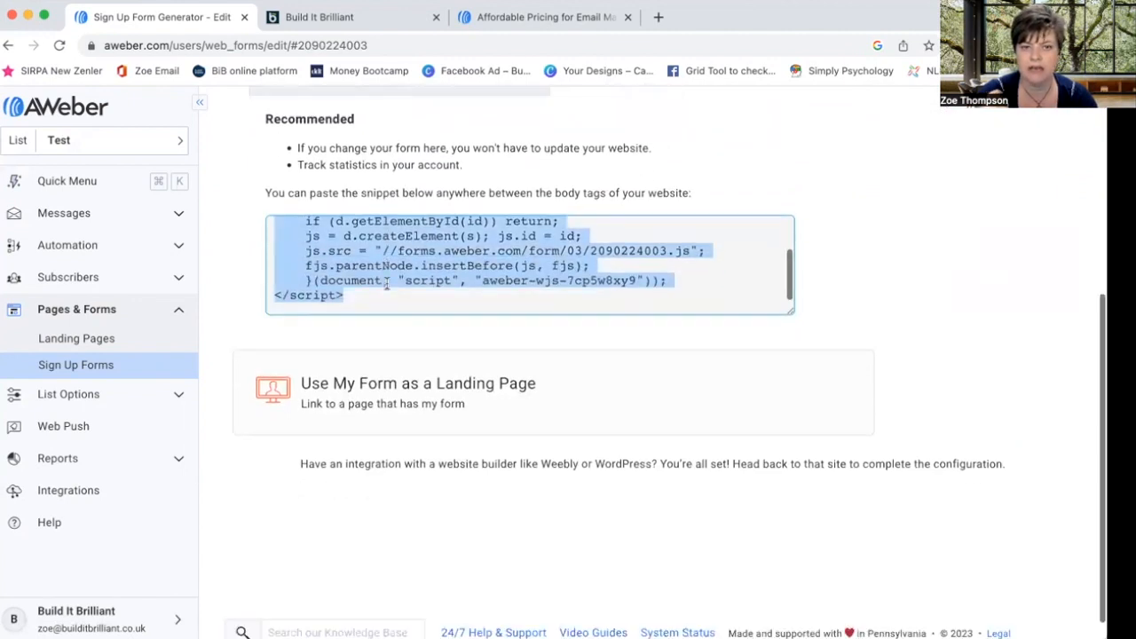
{"action": "scroll", "coordinate": [386, 280], "scroll_direction": "up", "scroll_amount": 3}
{"action": "scroll", "coordinate": [388, 282], "scroll_direction": "up", "scroll_amount": 5}
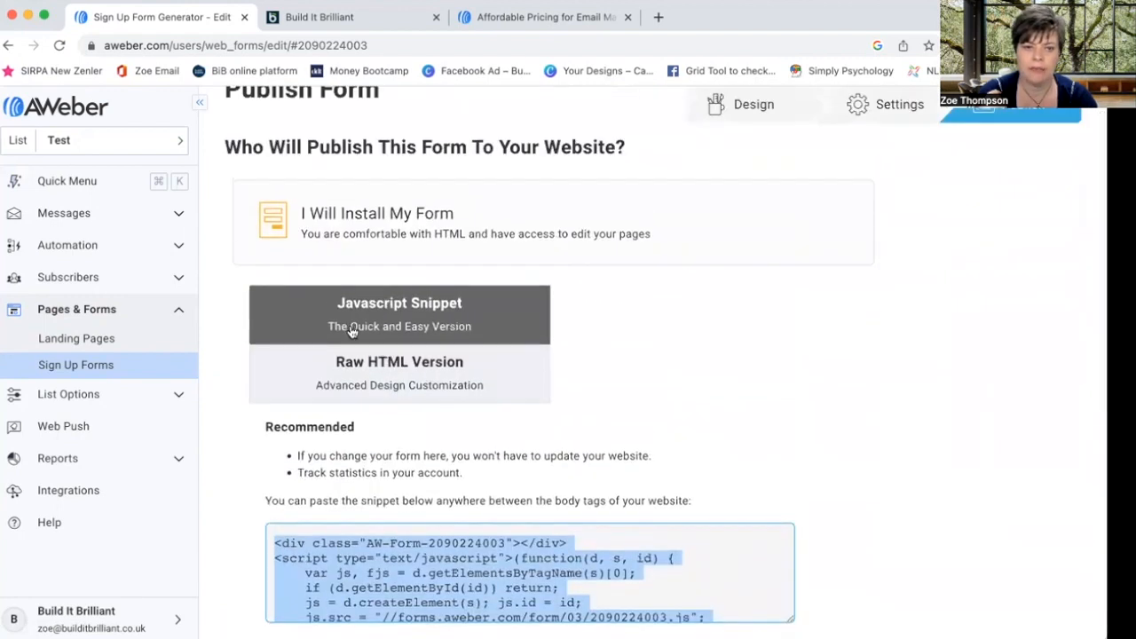
{"action": "left_click", "coordinate": [396, 363]}
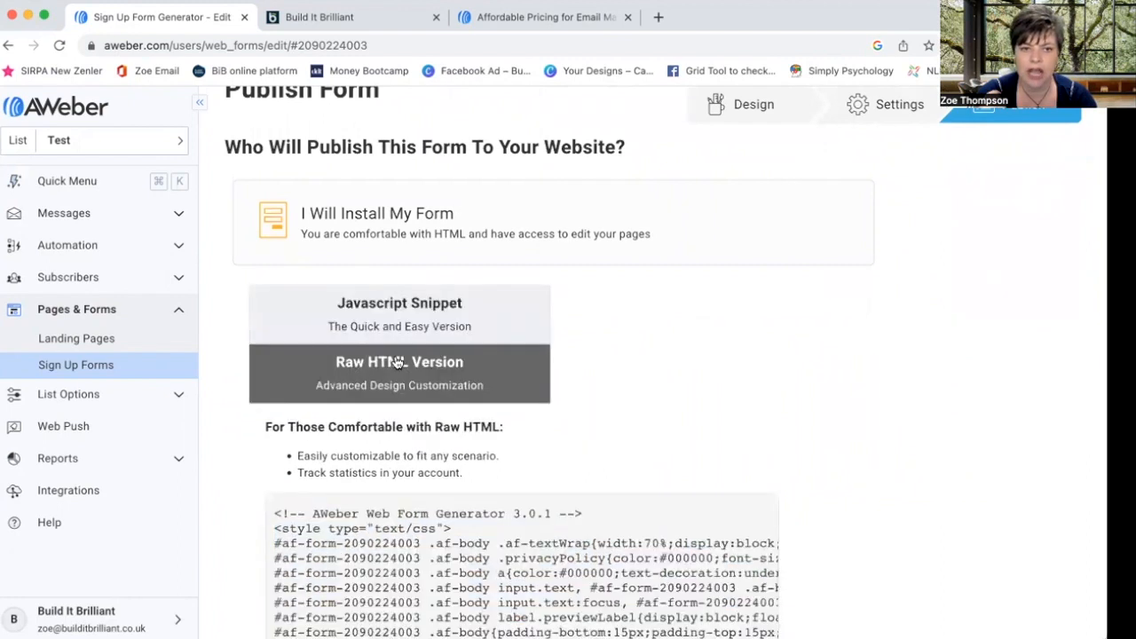
{"action": "left_click", "coordinate": [275, 513]}
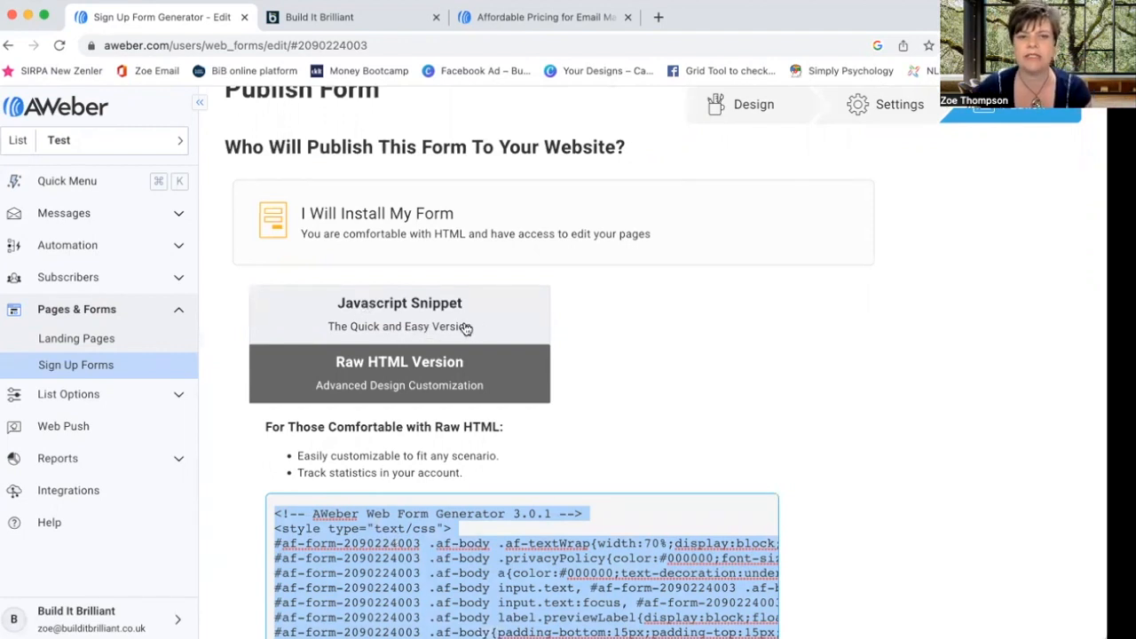
{"action": "scroll", "coordinate": [486, 523], "scroll_direction": "down", "scroll_amount": 1}
{"action": "scroll", "coordinate": [487, 524], "scroll_direction": "up", "scroll_amount": 1}
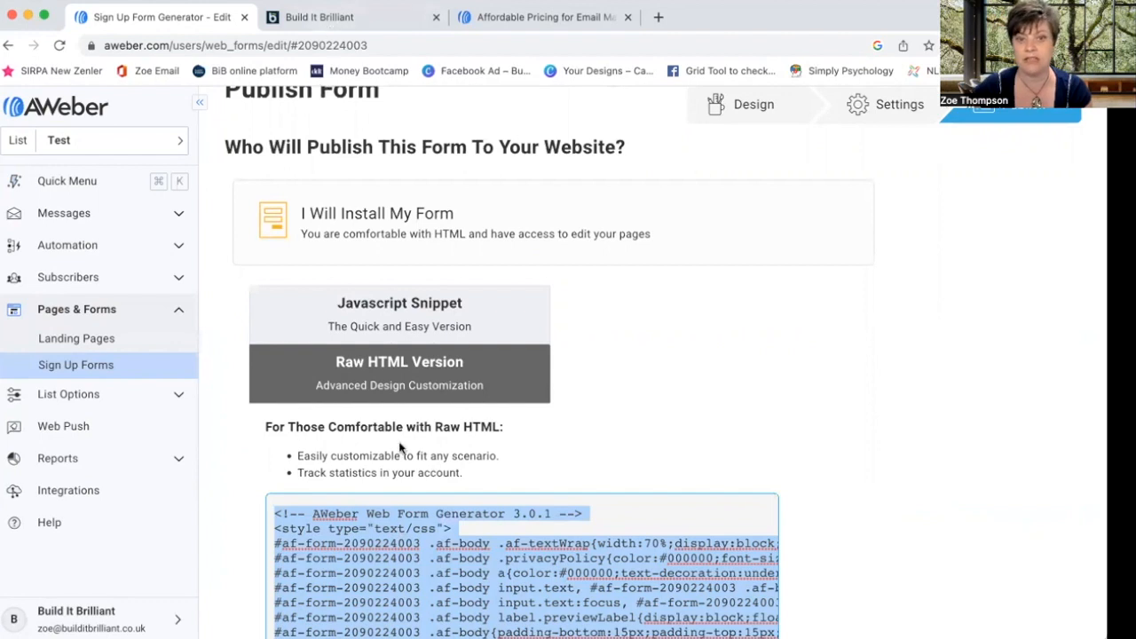
- Go to the Build It Brilliant site and open its home page with Edit with Elementor
{"action": "left_click", "coordinate": [352, 22]}
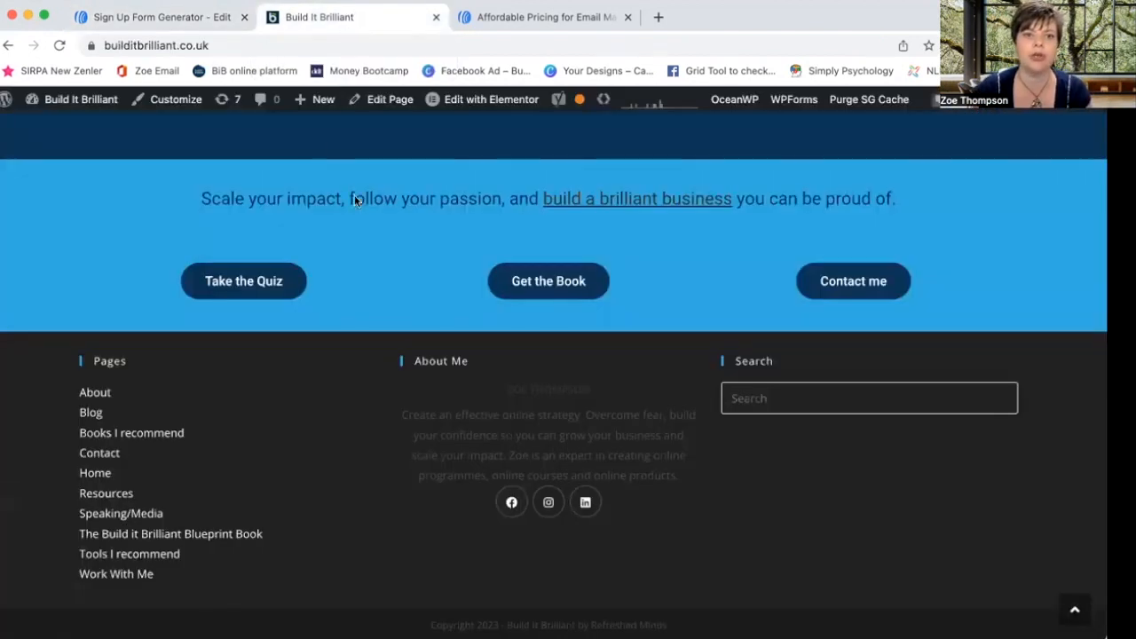
{"action": "scroll", "coordinate": [388, 205], "scroll_direction": "up", "scroll_amount": 10}
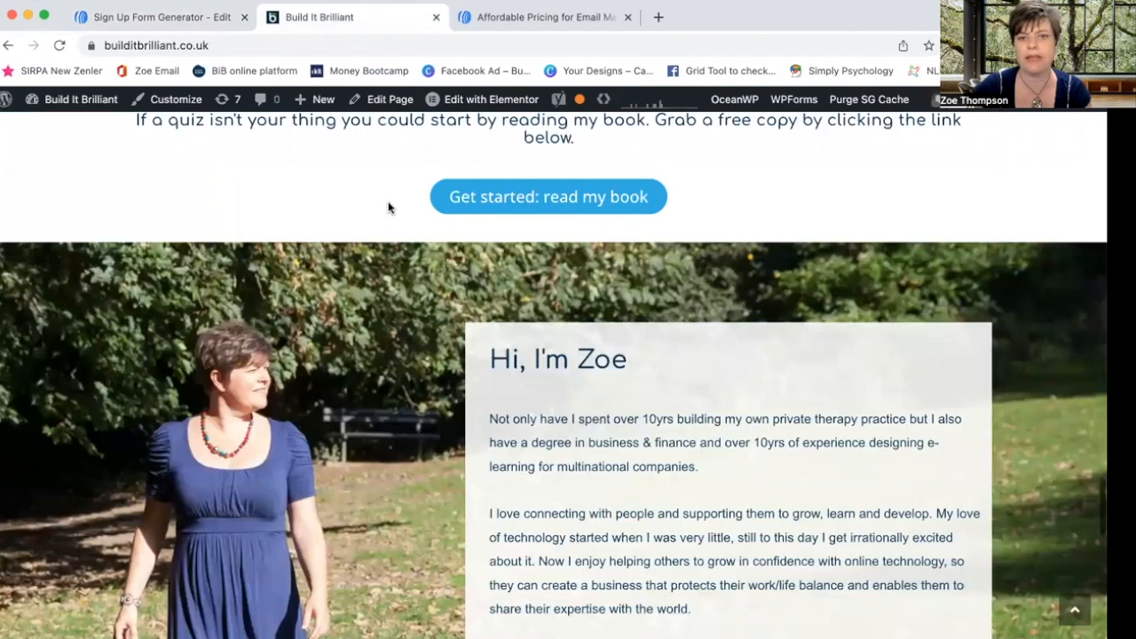
{"action": "scroll", "coordinate": [388, 207], "scroll_direction": "up", "scroll_amount": 15}
{"action": "scroll", "coordinate": [388, 207], "scroll_direction": "down", "scroll_amount": 3}
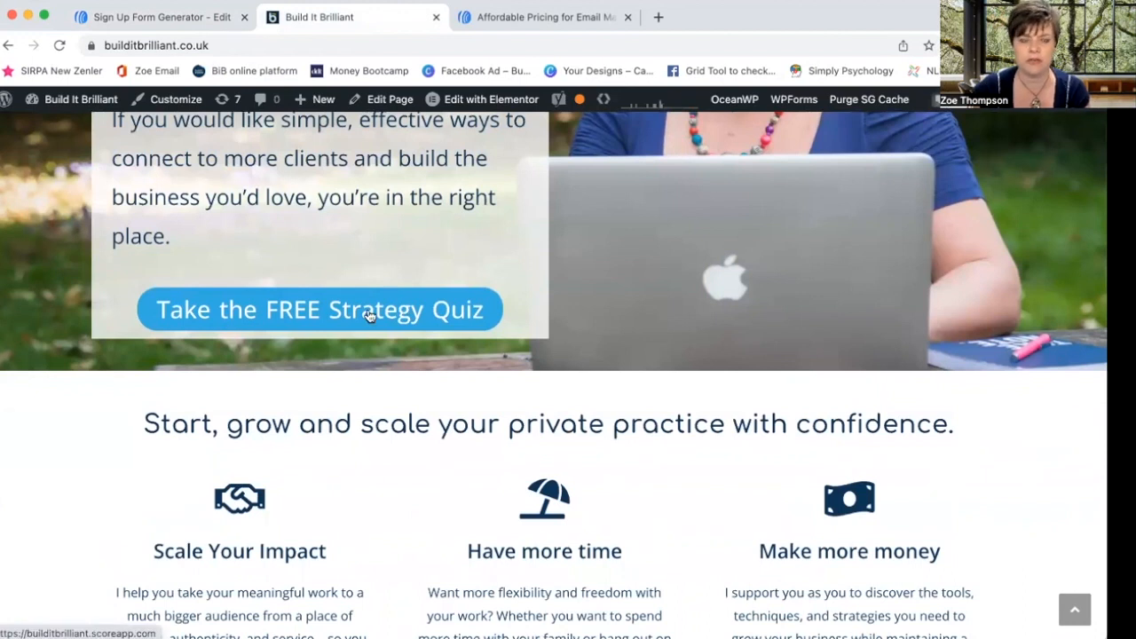
{"action": "mouse_move", "coordinate": [71, 102]}
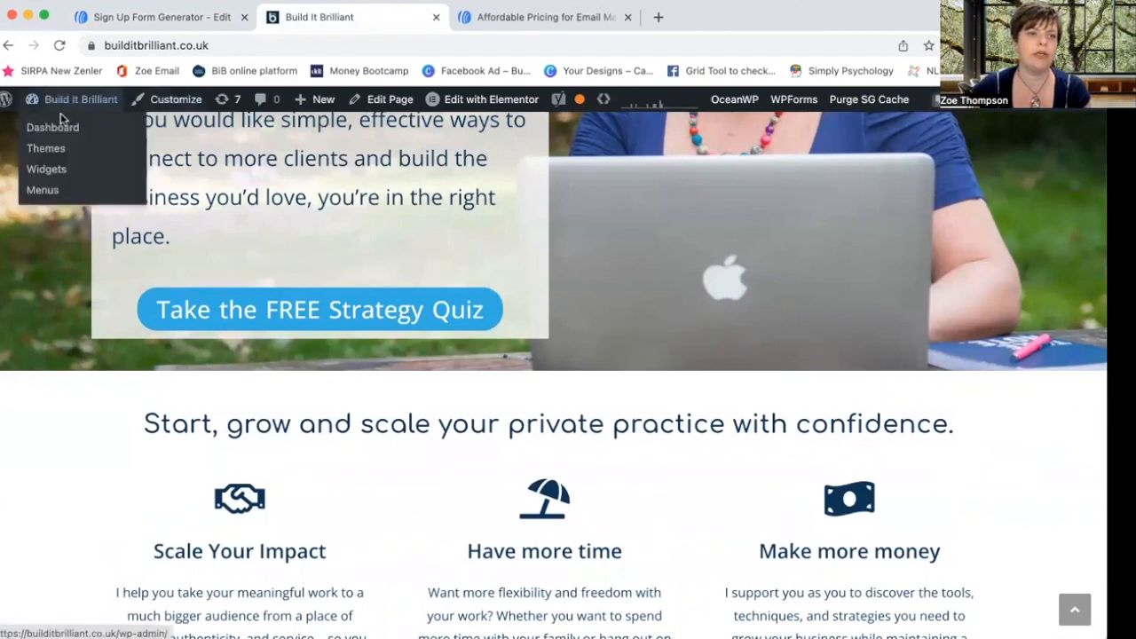
{"action": "left_click", "coordinate": [464, 103]}
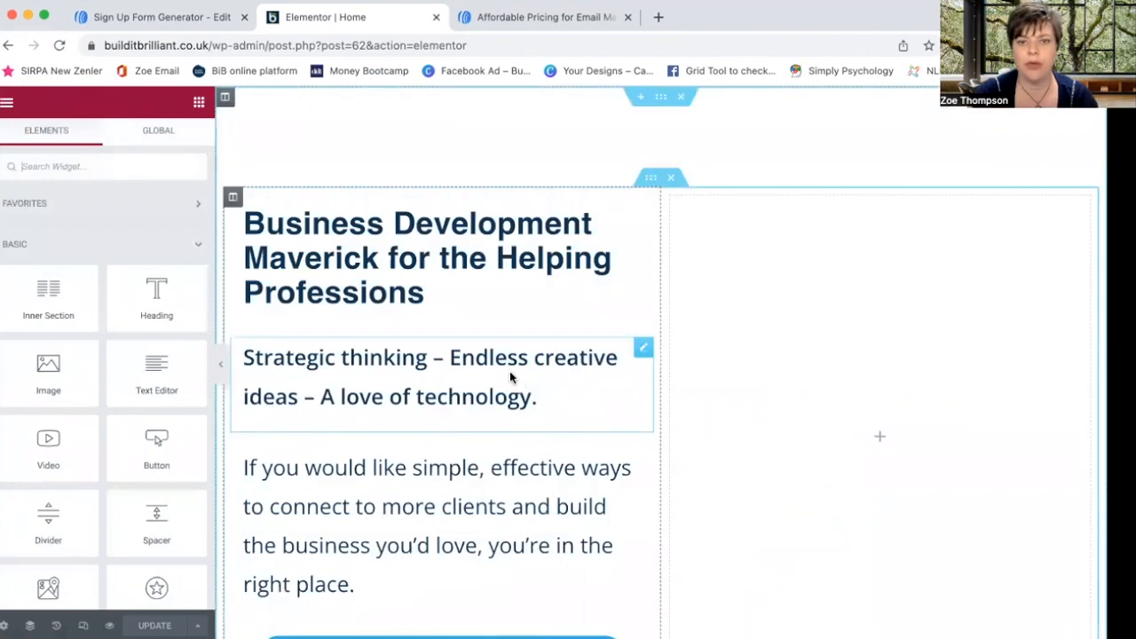
- Scroll the Elementor canvas past the feature columns to the strategy quiz section
{"action": "scroll", "coordinate": [235, 425], "scroll_direction": "down", "scroll_amount": 5}
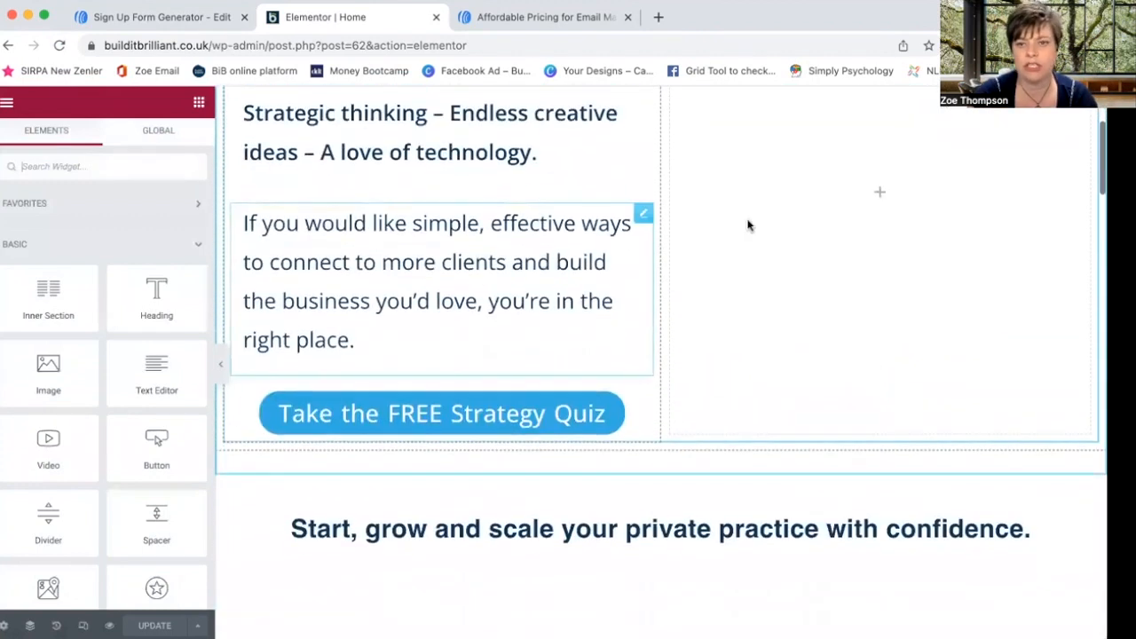
{"action": "scroll", "coordinate": [748, 225], "scroll_direction": "up", "scroll_amount": 3}
{"action": "scroll", "coordinate": [648, 370], "scroll_direction": "down", "scroll_amount": 2}
{"action": "scroll", "coordinate": [646, 369], "scroll_direction": "down", "scroll_amount": 1}
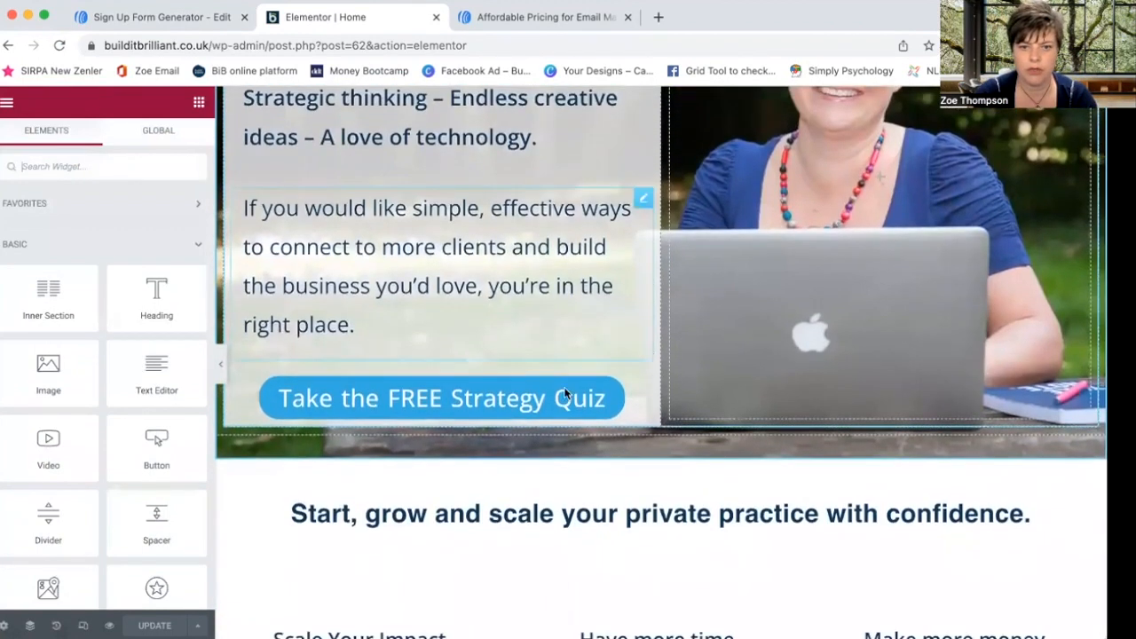
{"action": "scroll", "coordinate": [557, 373], "scroll_direction": "down", "scroll_amount": 4}
{"action": "scroll", "coordinate": [558, 373], "scroll_direction": "up", "scroll_amount": 2}
{"action": "scroll", "coordinate": [557, 375], "scroll_direction": "down", "scroll_amount": 10}
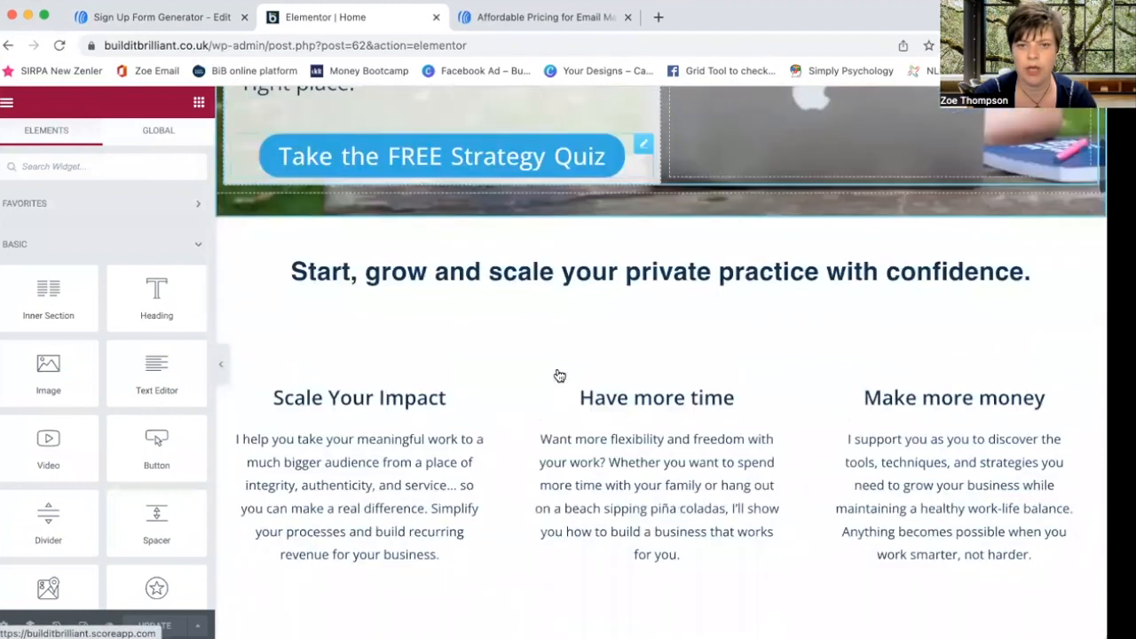
{"action": "scroll", "coordinate": [576, 210], "scroll_direction": "up", "scroll_amount": 6}
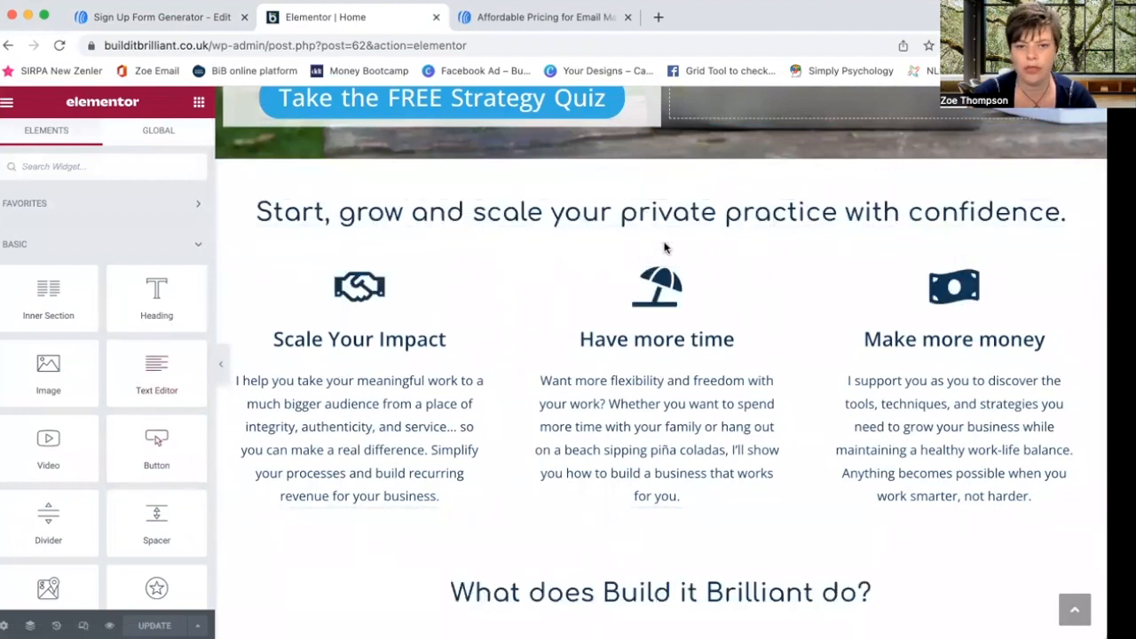
{"action": "scroll", "coordinate": [664, 248], "scroll_direction": "down", "scroll_amount": 12}
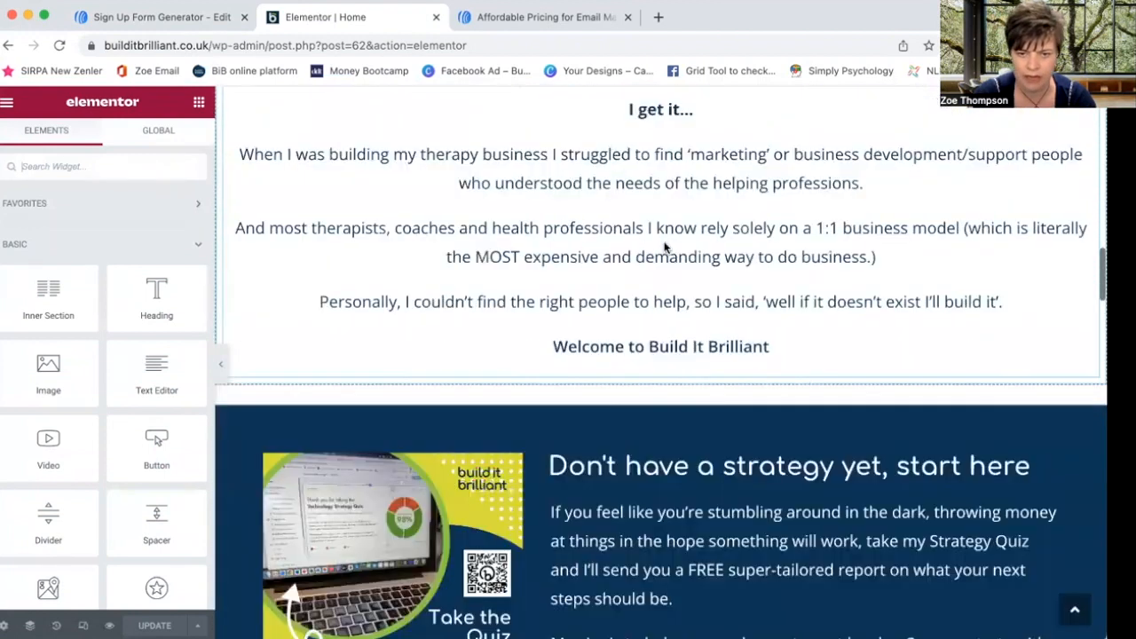
{"action": "scroll", "coordinate": [665, 247], "scroll_direction": "down", "scroll_amount": 3}
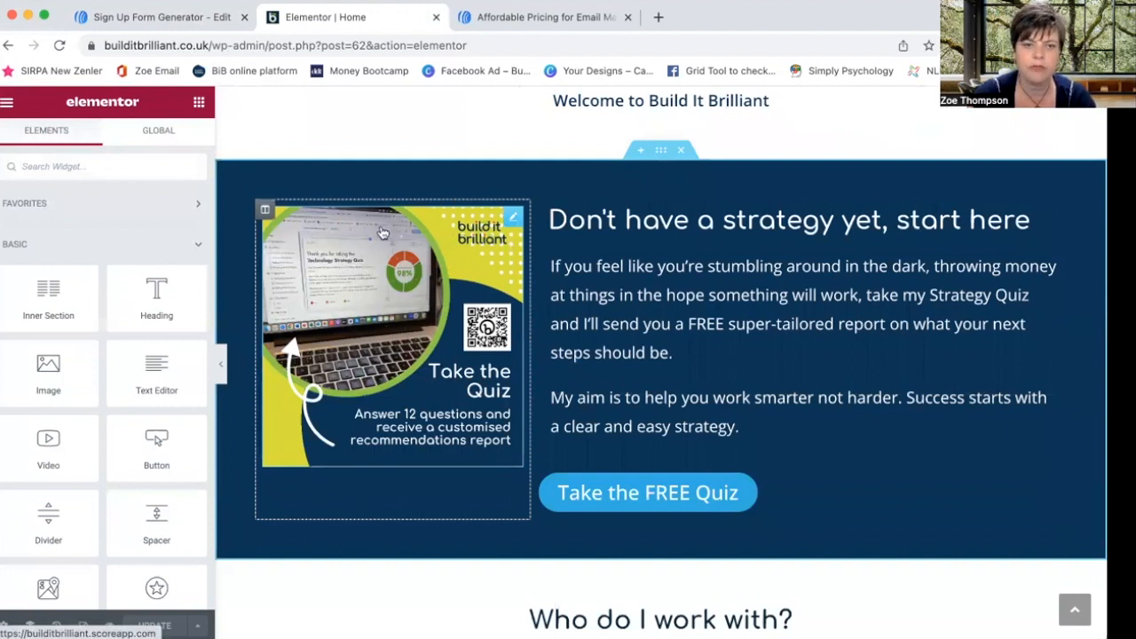
- Add a new empty column beside the quiz image column
{"action": "left_click", "coordinate": [265, 214]}
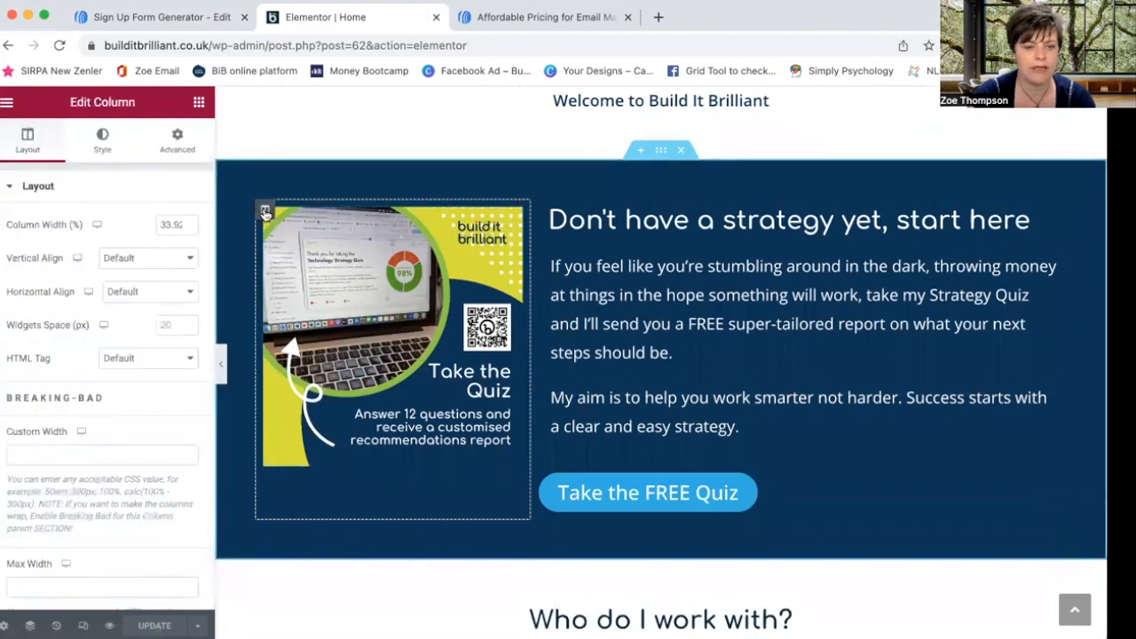
{"action": "right_click", "coordinate": [266, 213]}
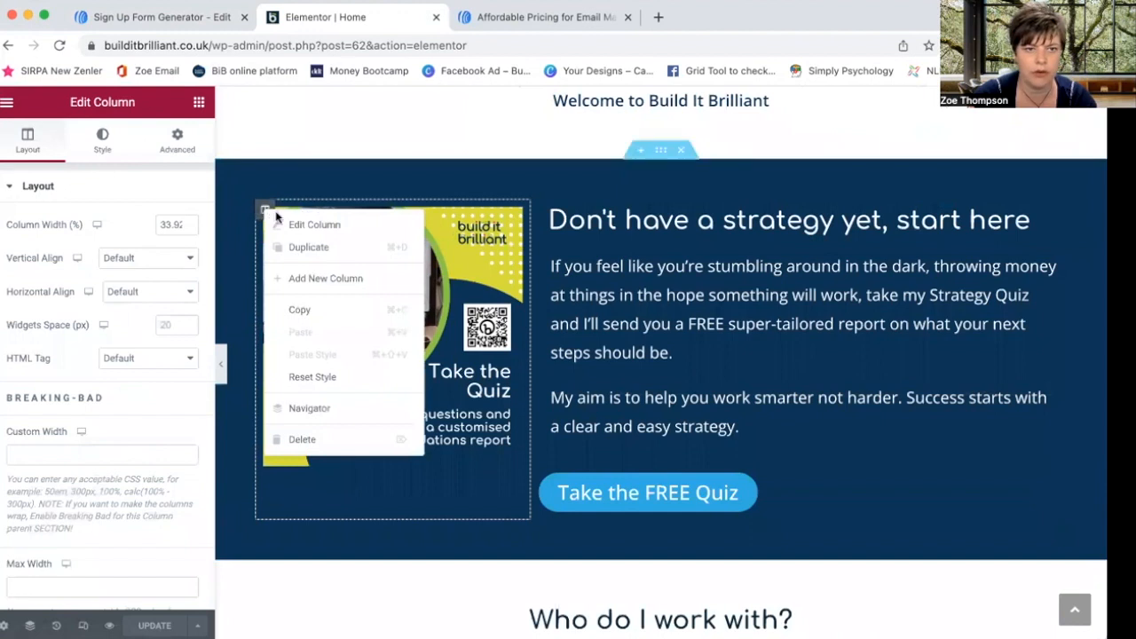
{"action": "left_click", "coordinate": [287, 276]}
- Return to the widget list and scroll past General until the HTML widget shows
{"action": "left_click", "coordinate": [628, 284]}
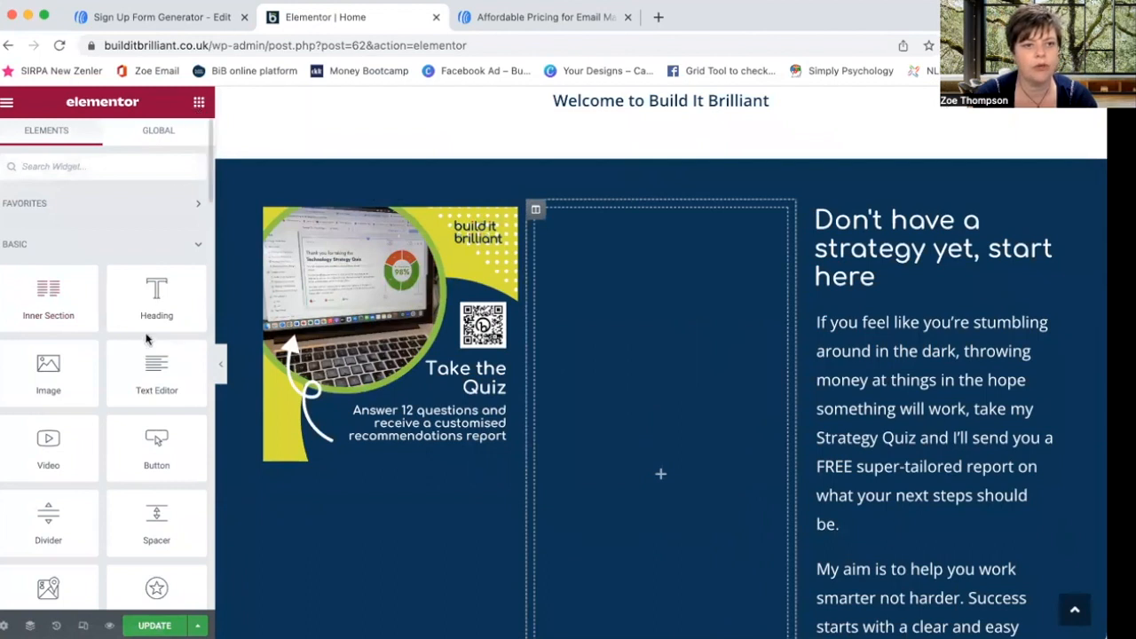
{"action": "scroll", "coordinate": [146, 334], "scroll_direction": "down", "scroll_amount": 6}
{"action": "scroll", "coordinate": [145, 333], "scroll_direction": "down", "scroll_amount": 8}
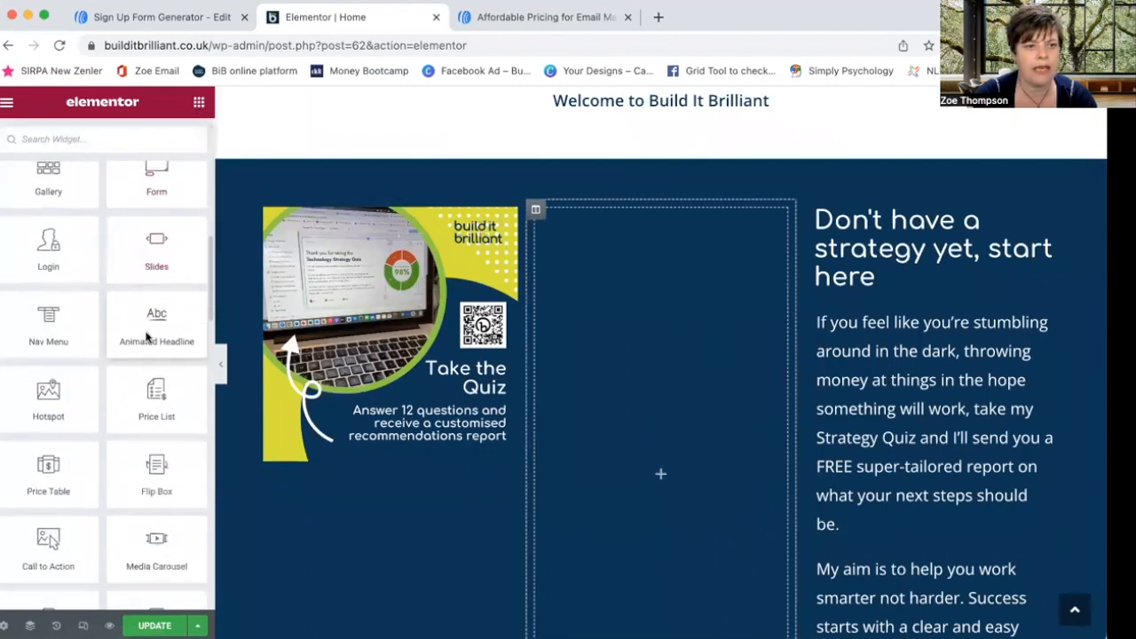
{"action": "scroll", "coordinate": [146, 334], "scroll_direction": "down", "scroll_amount": 8}
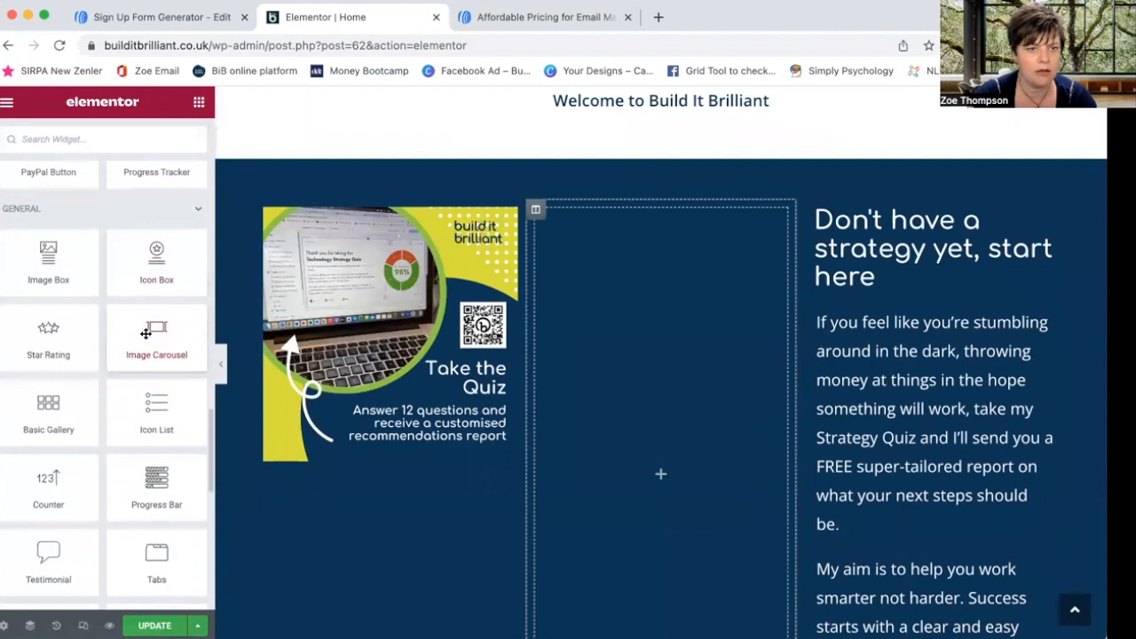
{"action": "scroll", "coordinate": [145, 333], "scroll_direction": "down", "scroll_amount": 5}
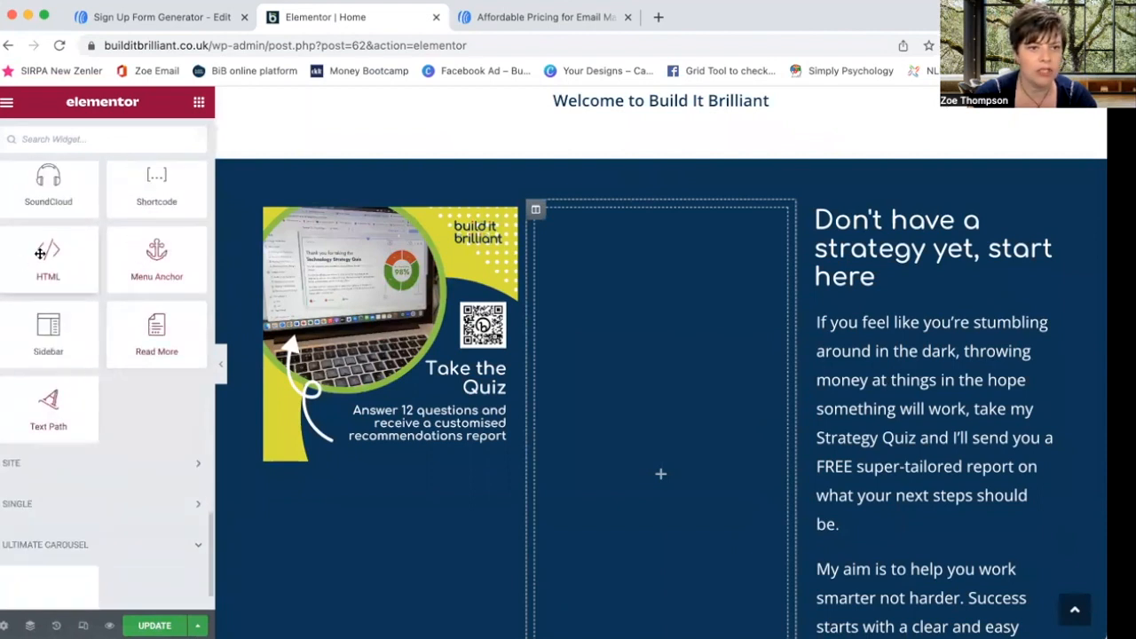
- Drop an HTML widget into the empty column, paste the AWeber form code, and return to AWeber
{"action": "left_click_drag", "start_coordinate": [40, 253], "coordinate": [662, 279]}
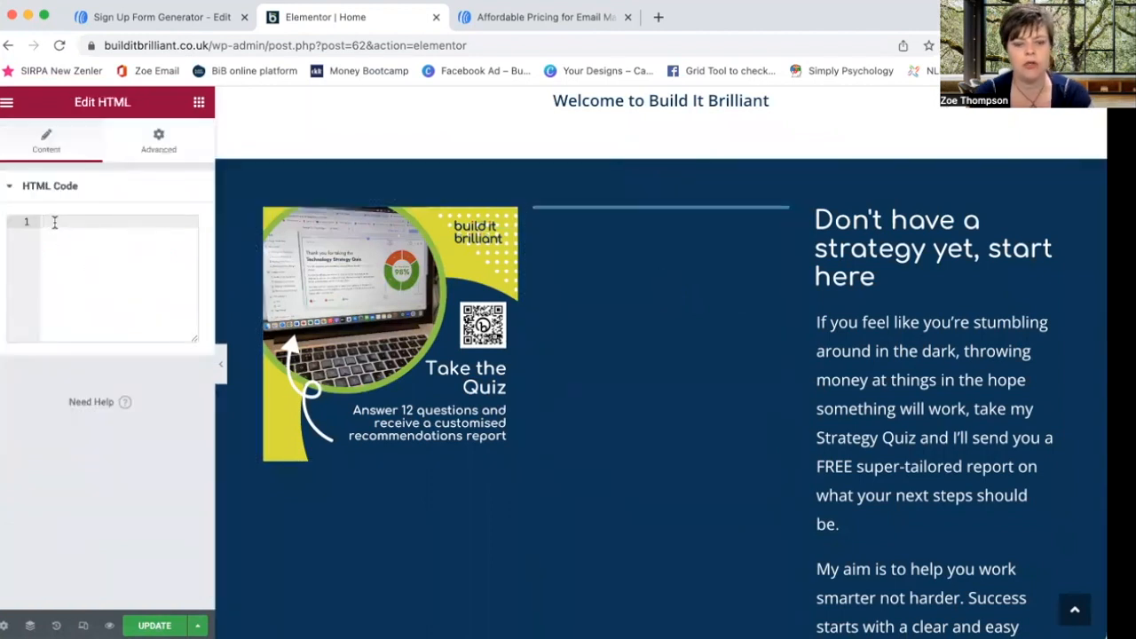
{"action": "key", "text": "super+v"}
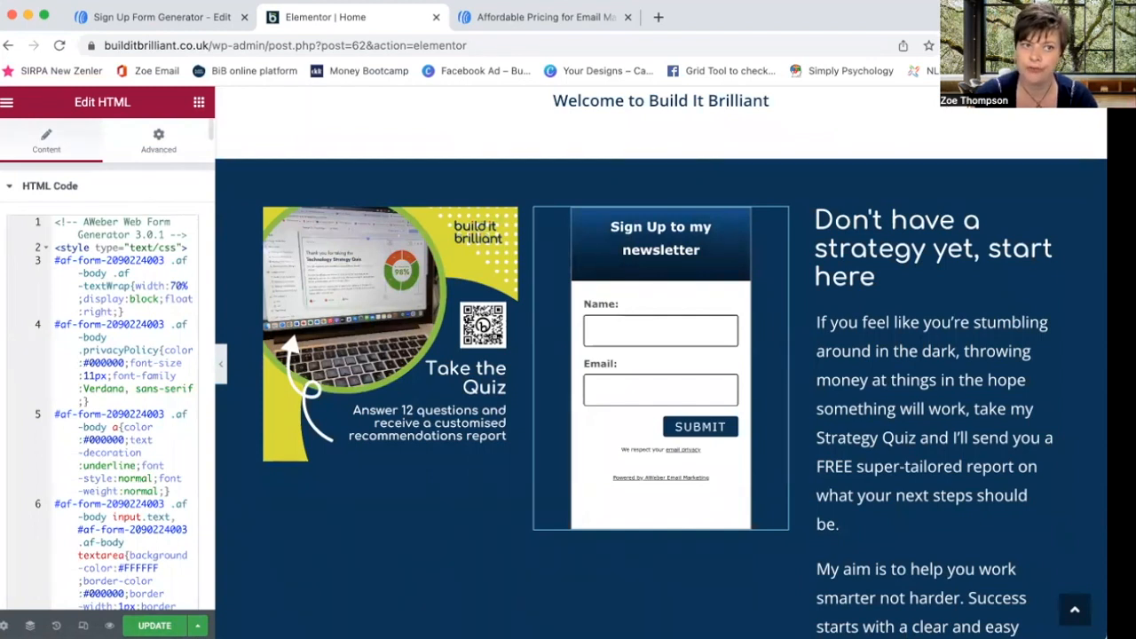
{"action": "left_click", "coordinate": [164, 21]}
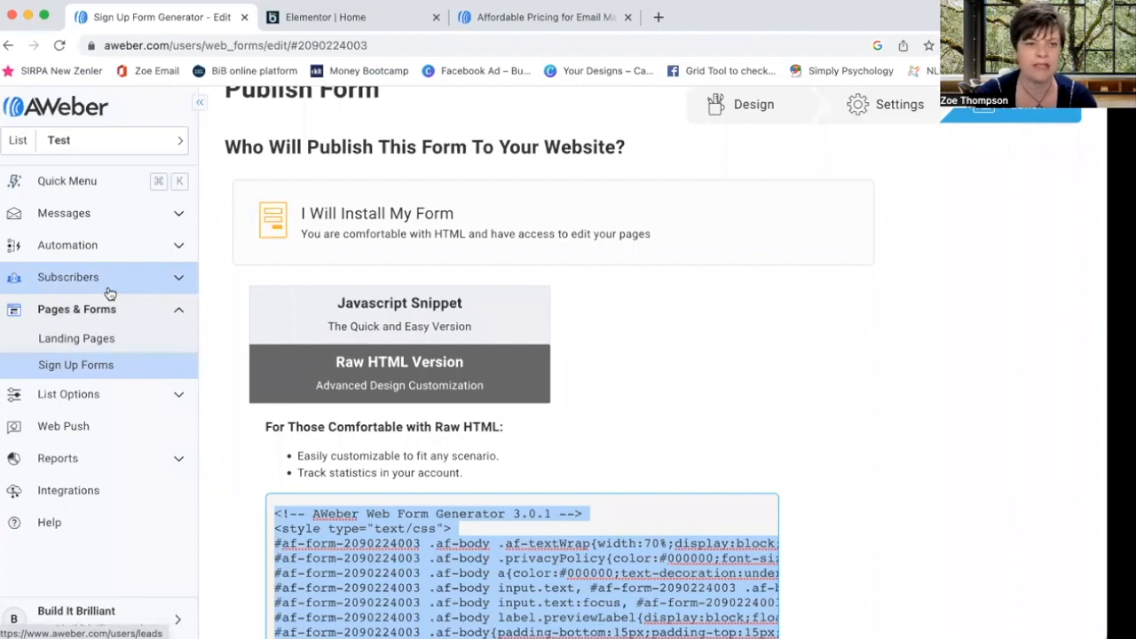
- Start an Import Multiple for the Test list, entering a subscriber's e-mail and full name
{"action": "left_click", "coordinate": [177, 280]}
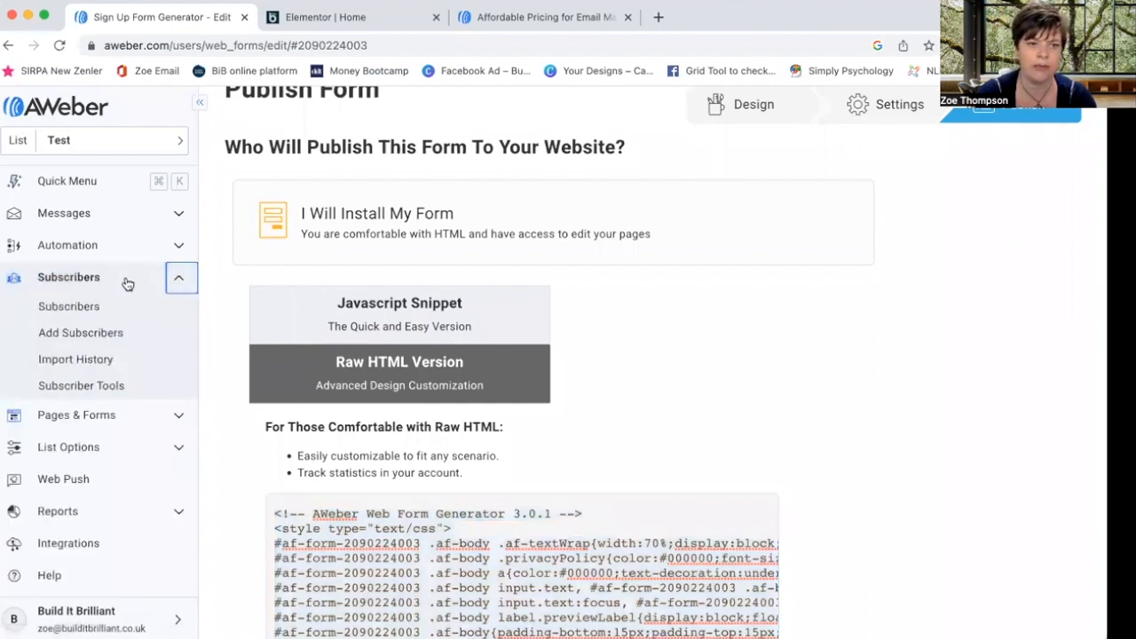
{"action": "left_click", "coordinate": [108, 334]}
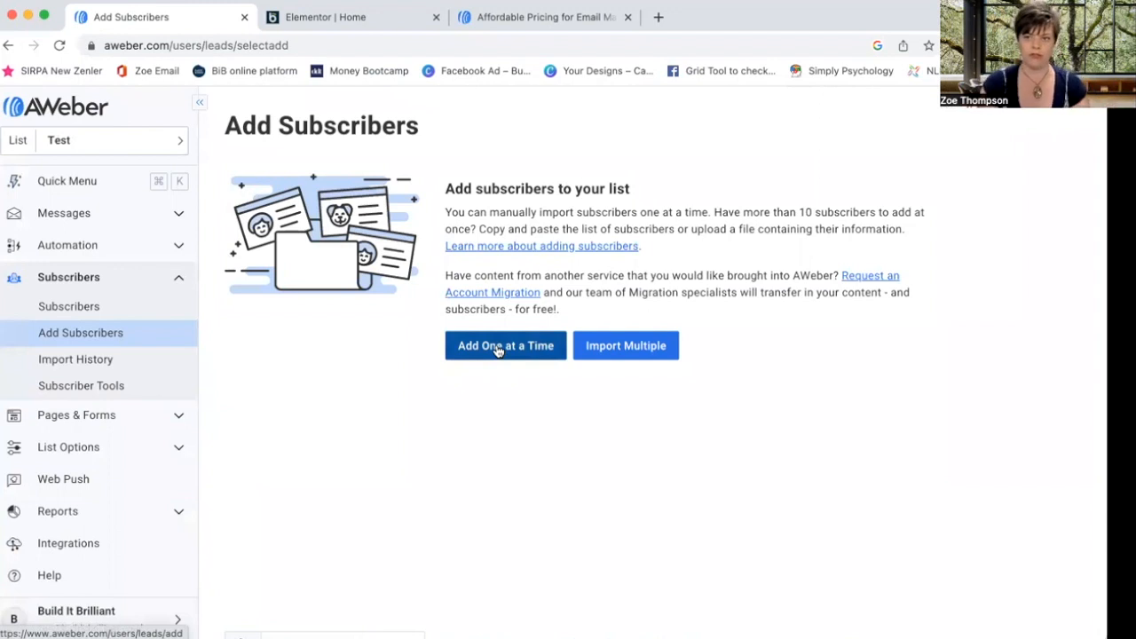
{"action": "left_click", "coordinate": [634, 346]}
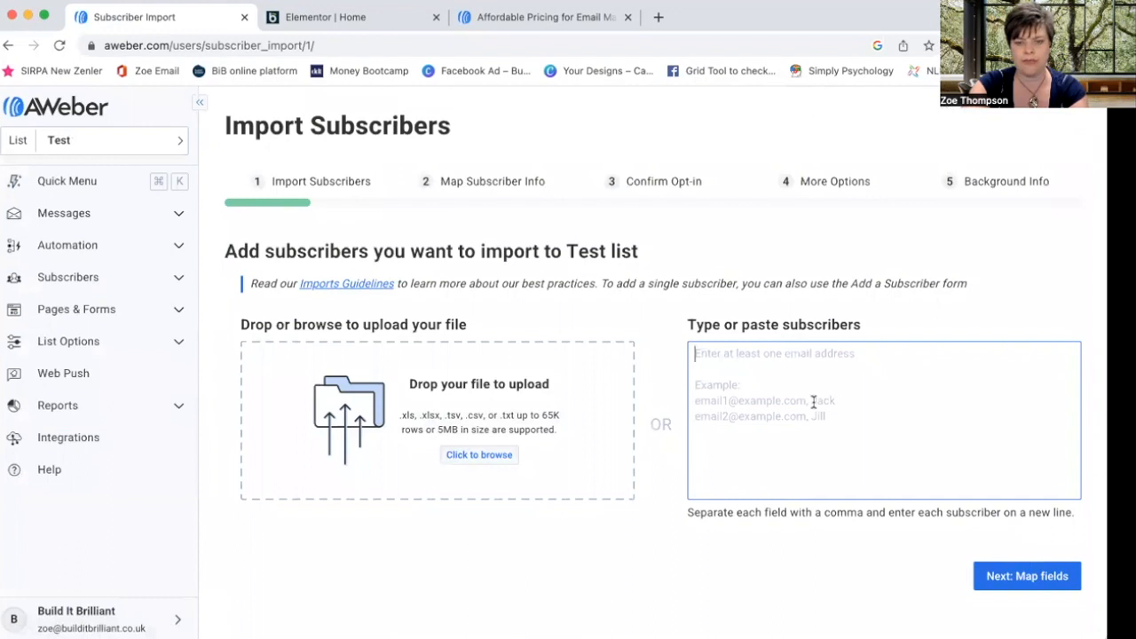
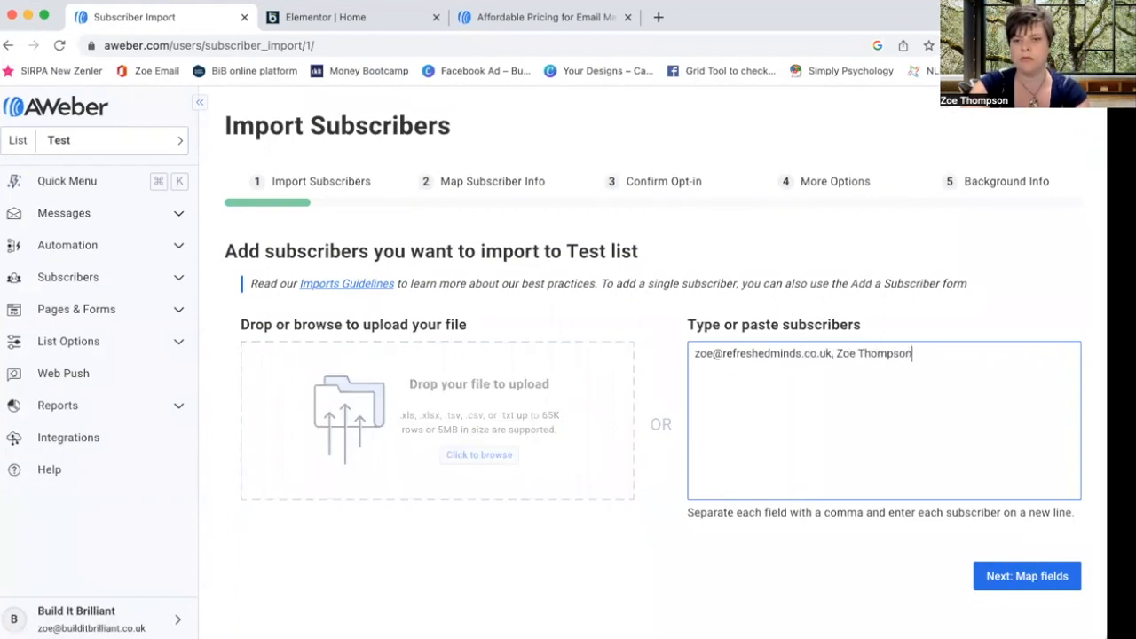
- Map the imported name column to First Name and continue past field mapping
{"action": "left_click", "coordinate": [1036, 581]}
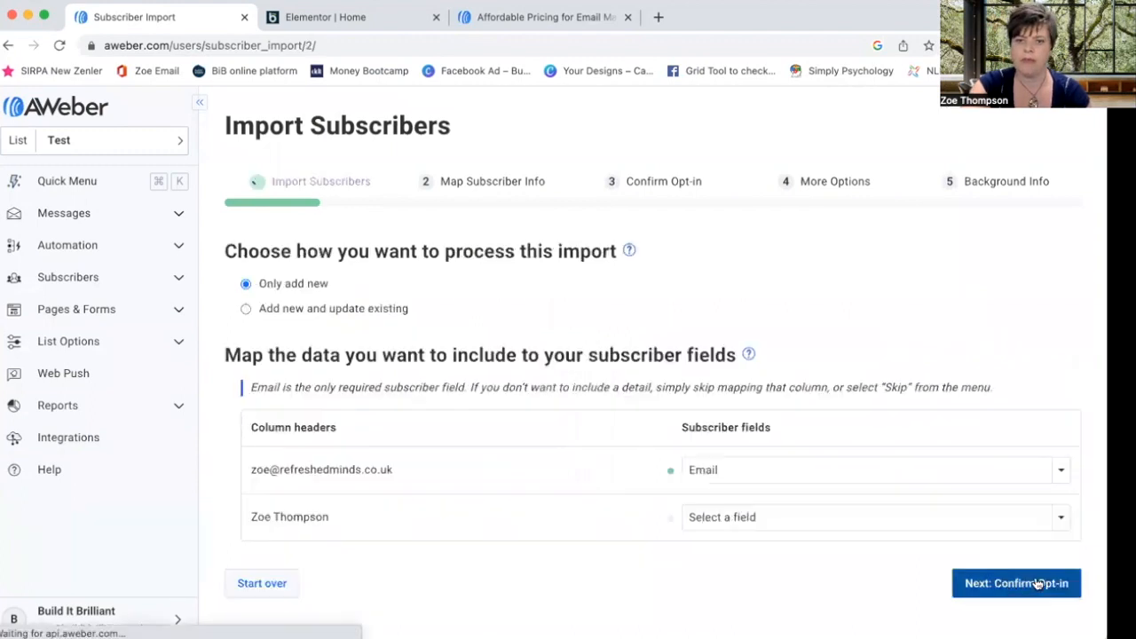
{"action": "scroll", "coordinate": [449, 449], "scroll_direction": "down", "scroll_amount": 1}
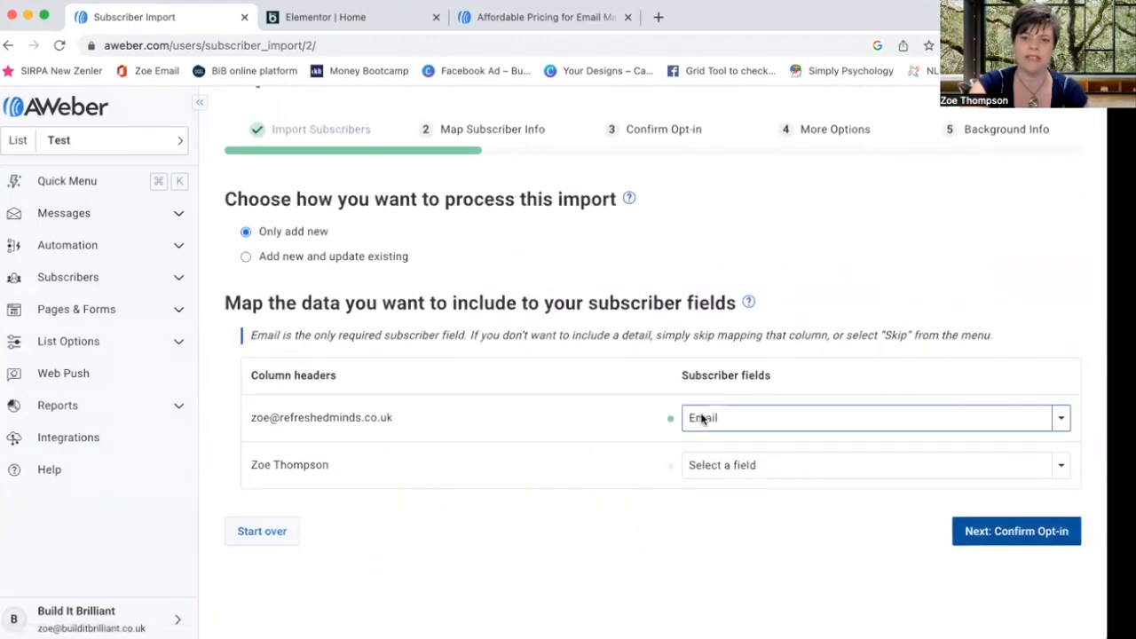
{"action": "left_click", "coordinate": [793, 466]}
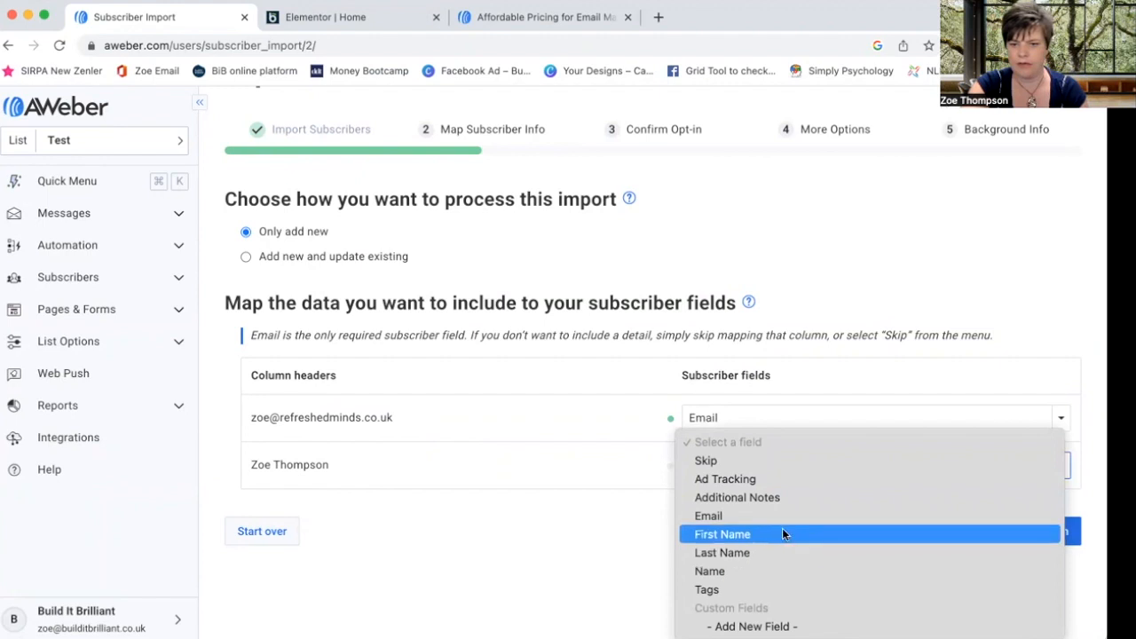
{"action": "left_click", "coordinate": [785, 533]}
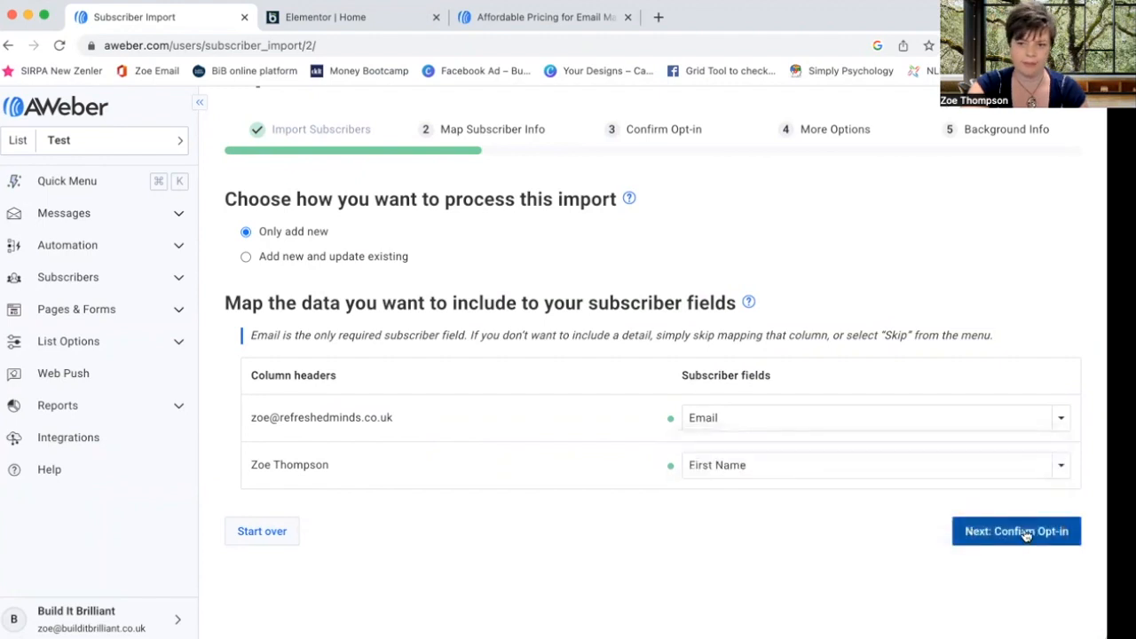
{"action": "left_click", "coordinate": [1027, 532]}
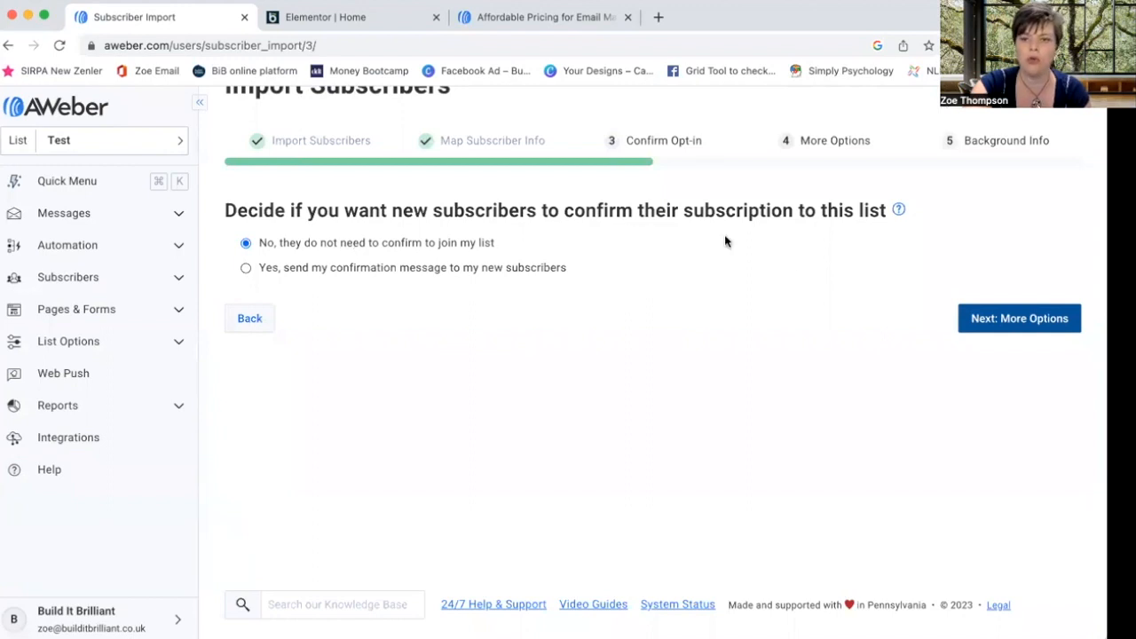
- Turn on Add tags, tag the import 'newsletter', and continue to Background Info
{"action": "left_click", "coordinate": [1014, 322]}
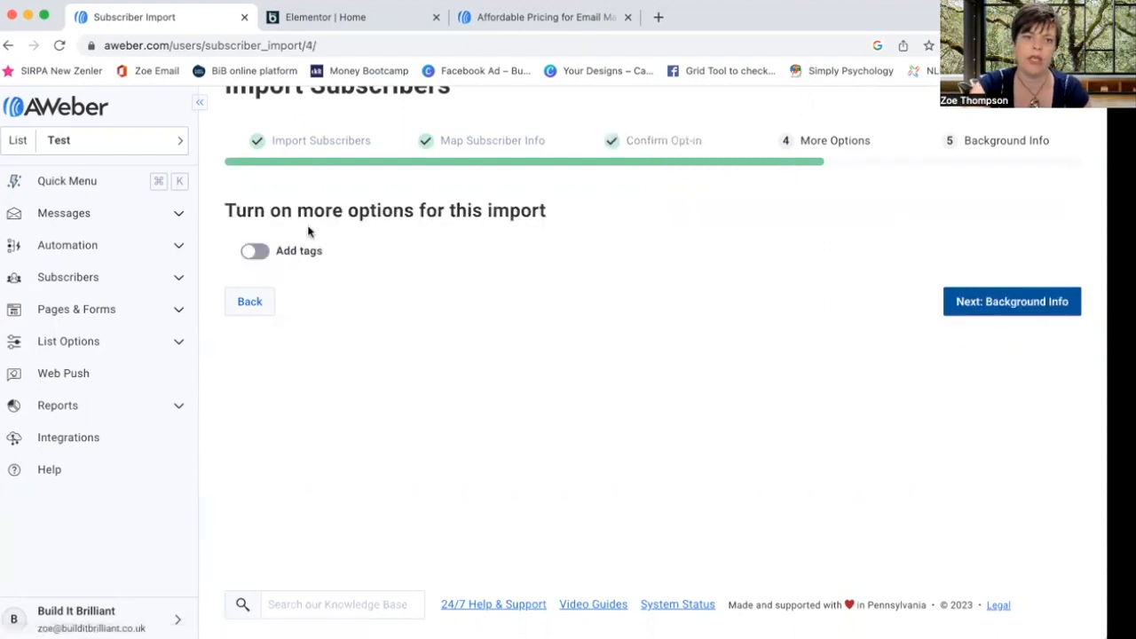
{"action": "left_click", "coordinate": [257, 253]}
{"action": "left_click", "coordinate": [303, 291]}
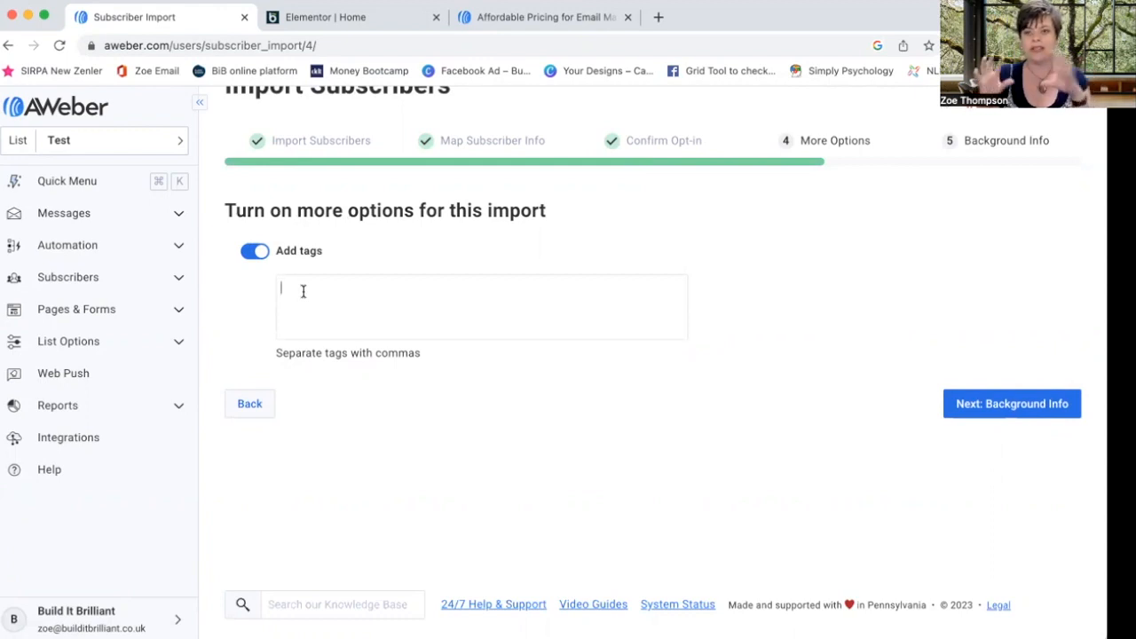
{"action": "type", "text": "Ne"}
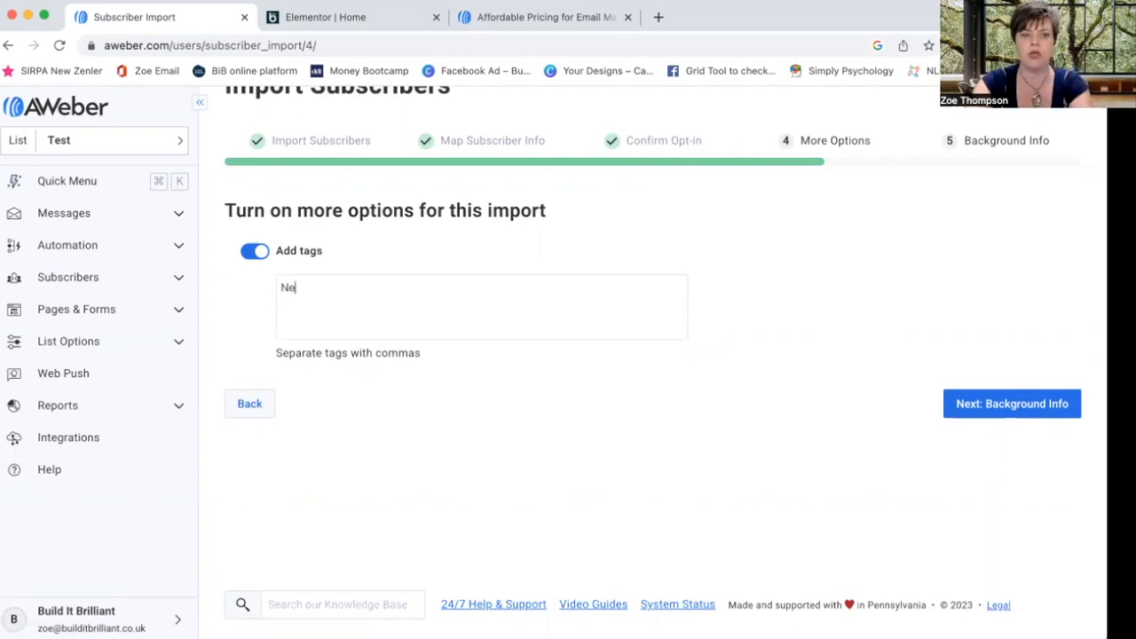
{"action": "type", "text": "ws"}
{"action": "key", "text": "BackSpace"}
{"action": "key", "text": "BackSpace"}
{"action": "key", "text": "BackSpace"}
{"action": "key", "text": "BackSpace"}
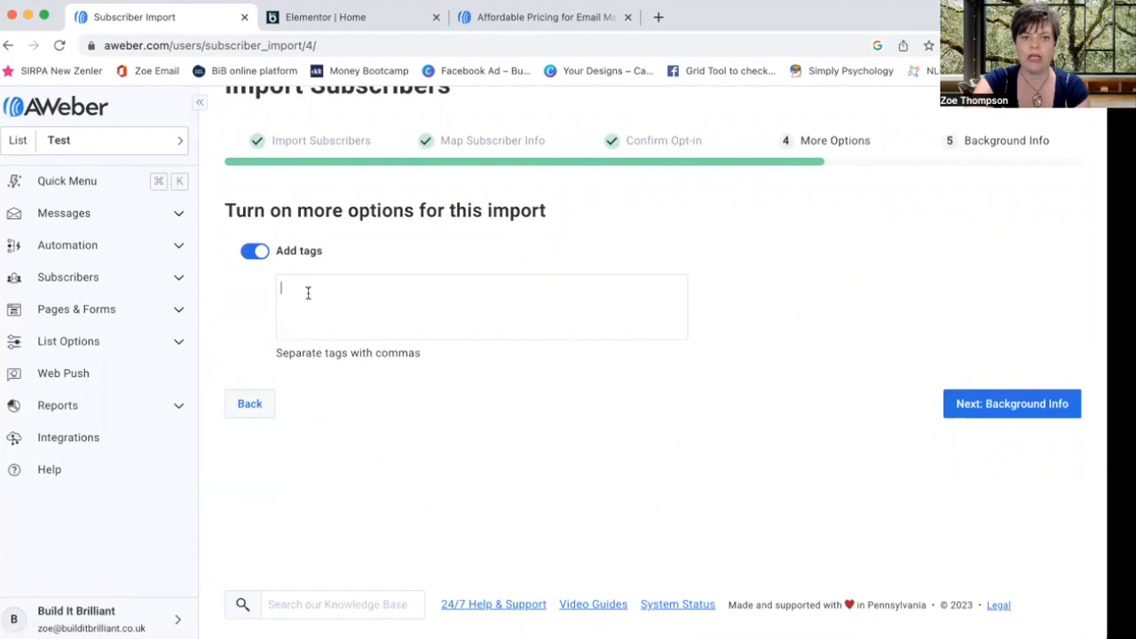
{"action": "type", "text": "Newsl"}
{"action": "key", "text": "BackSpace"}
{"action": "type", "text": "letter"}
{"action": "key", "text": "Return"}
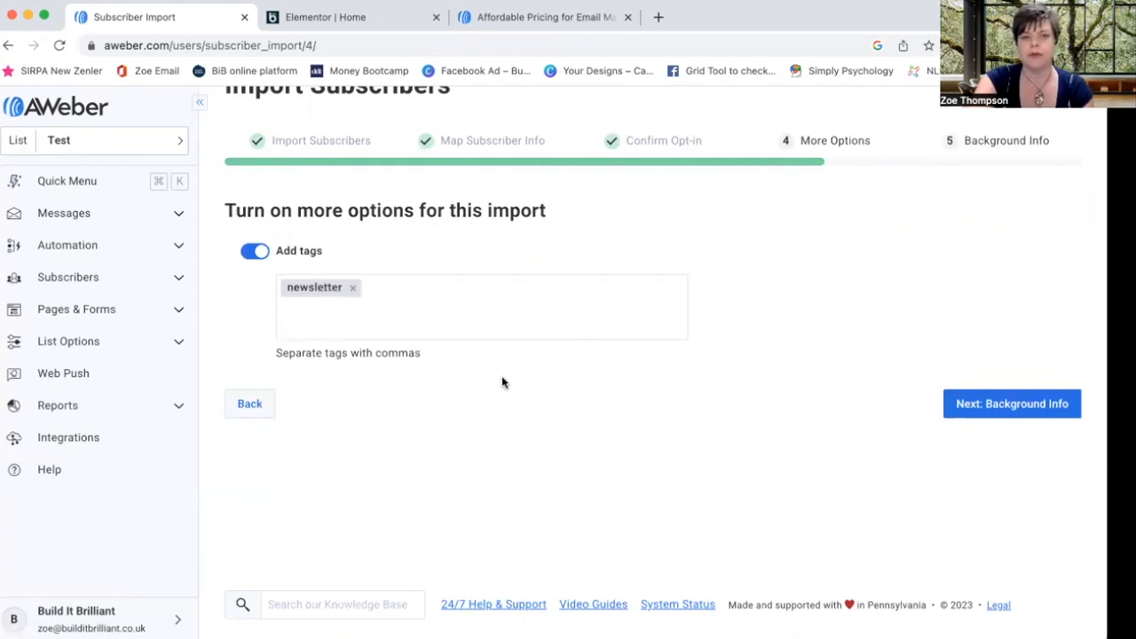
{"action": "left_click", "coordinate": [992, 404]}
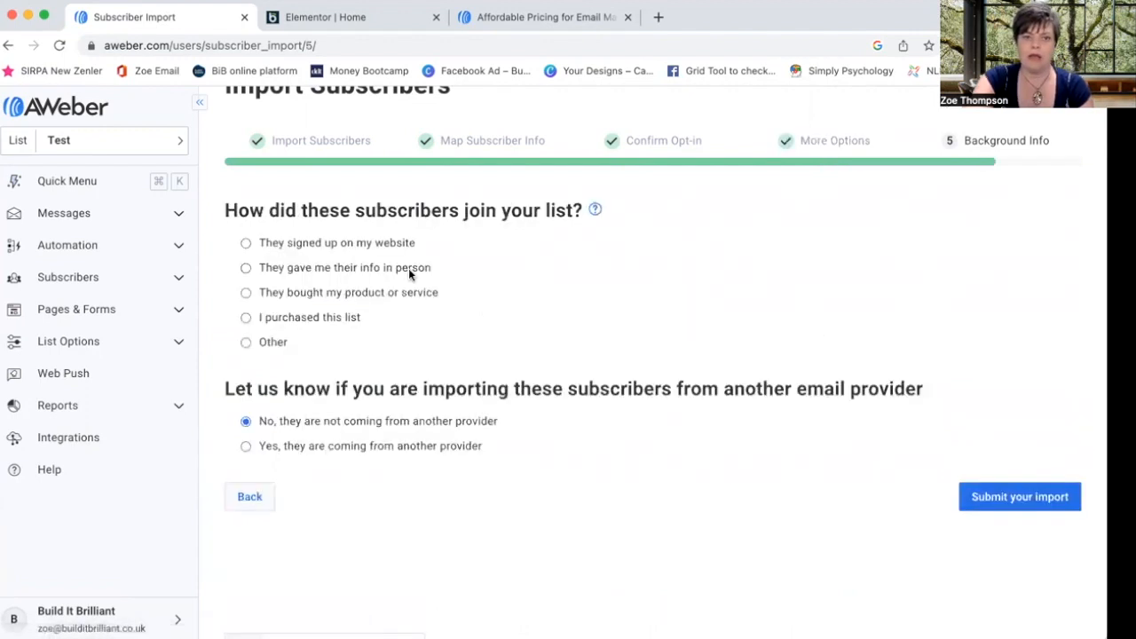
- Record subscribers as given in person as 'Current client', then leave the import for Pages & Forms
{"action": "left_click", "coordinate": [248, 268]}
{"action": "left_click", "coordinate": [289, 318]}
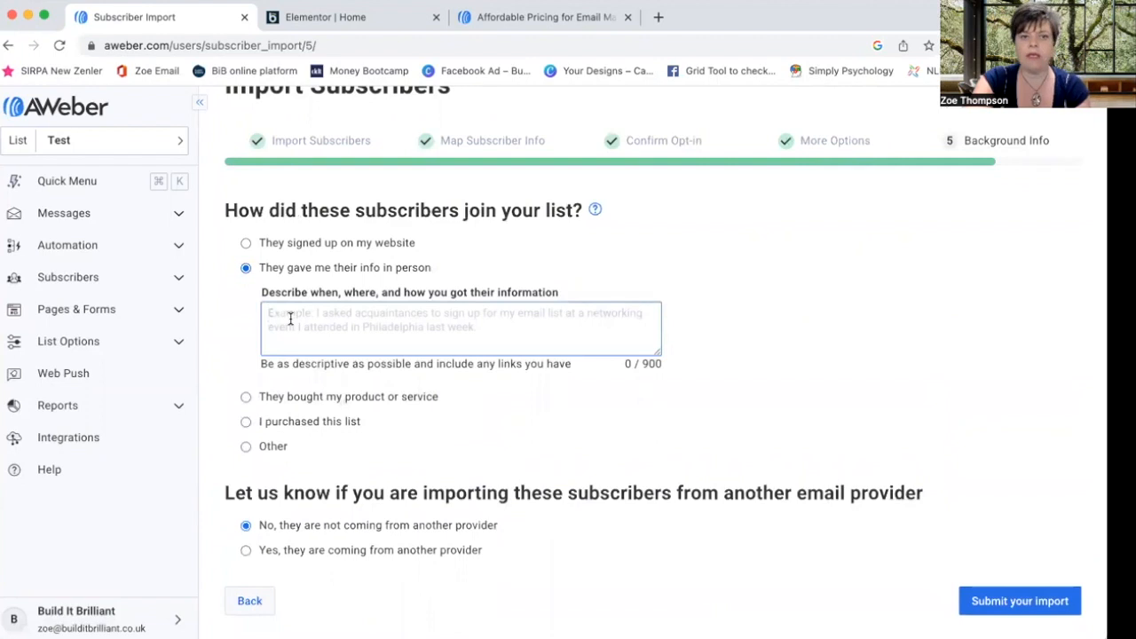
{"action": "type", "text": "Current "}
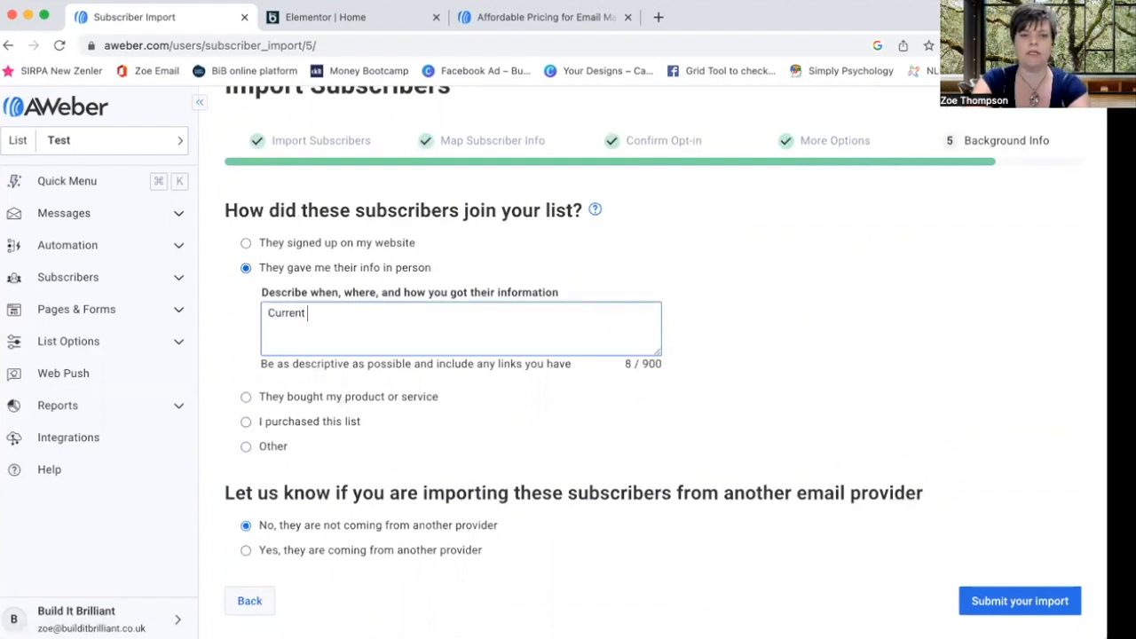
{"action": "type", "text": "client"}
{"action": "scroll", "coordinate": [494, 451], "scroll_direction": "down", "scroll_amount": 3}
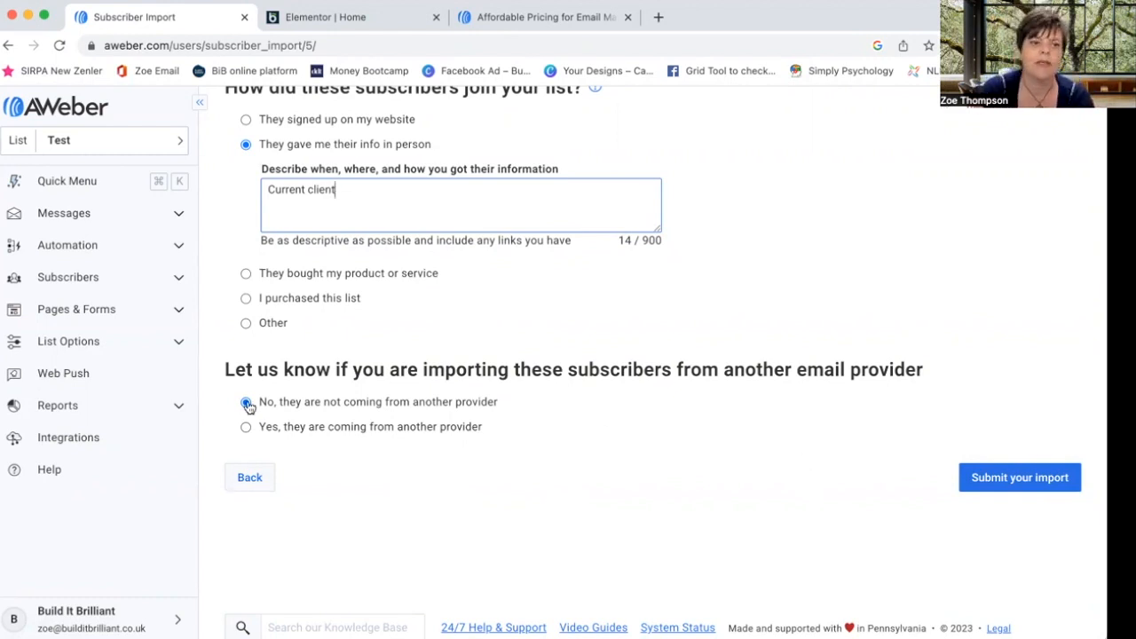
{"action": "left_click", "coordinate": [142, 307]}
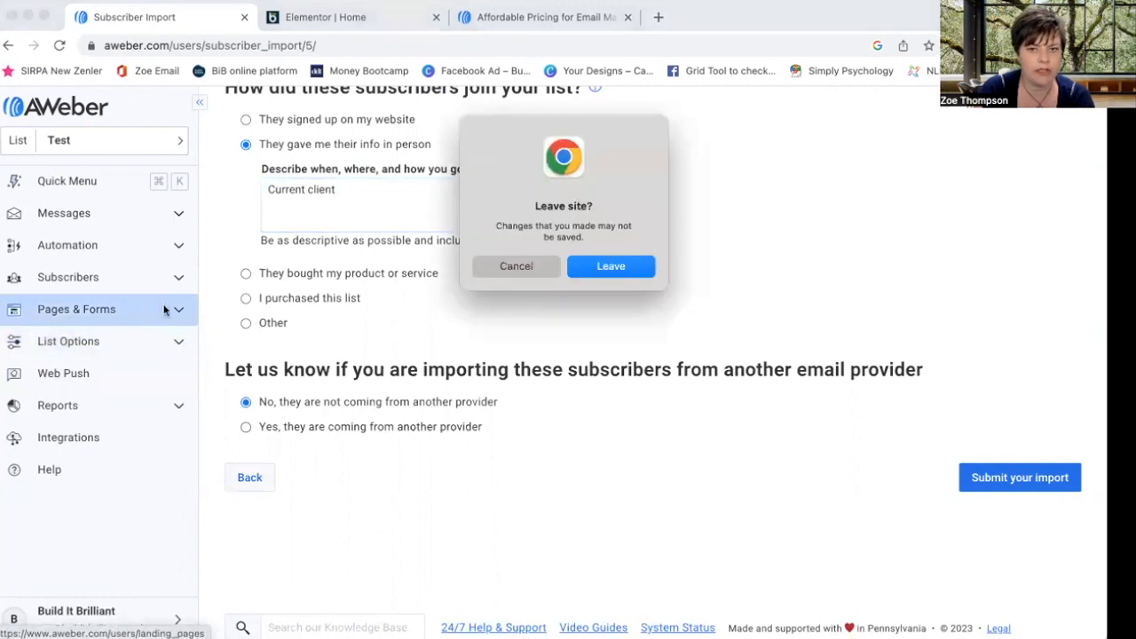
{"action": "left_click", "coordinate": [596, 265]}
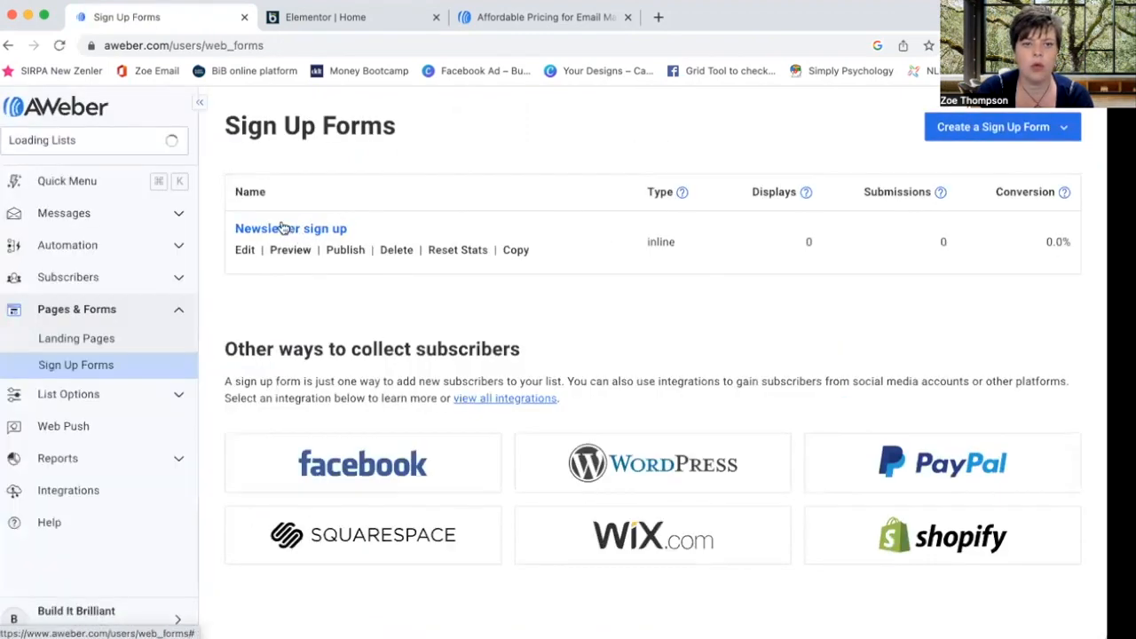
- Open the Newsletter sign-up form and add a 'Newsletter' tag under Form Automation
{"action": "left_click", "coordinate": [283, 229]}
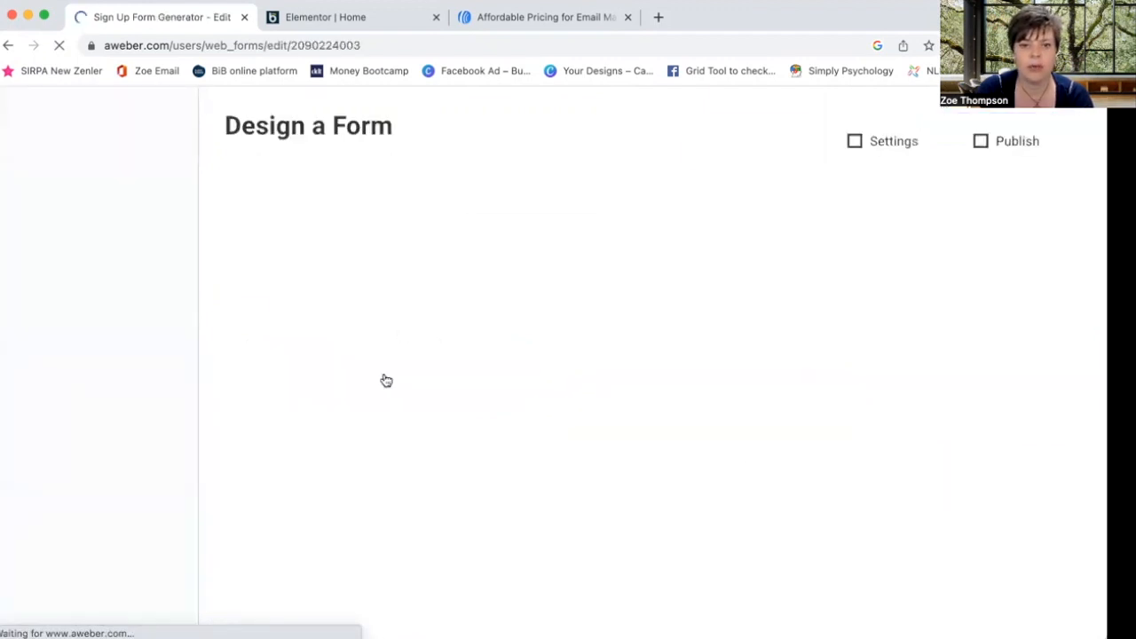
{"action": "scroll", "coordinate": [371, 479], "scroll_direction": "down", "scroll_amount": 3}
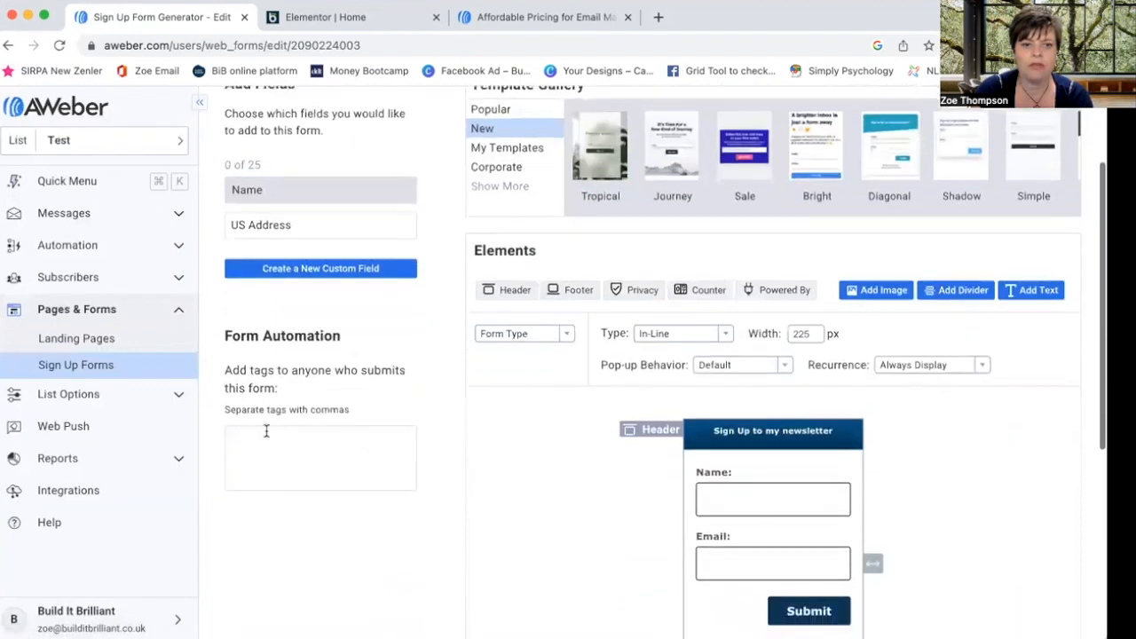
{"action": "type", "text": "Newsletter"}
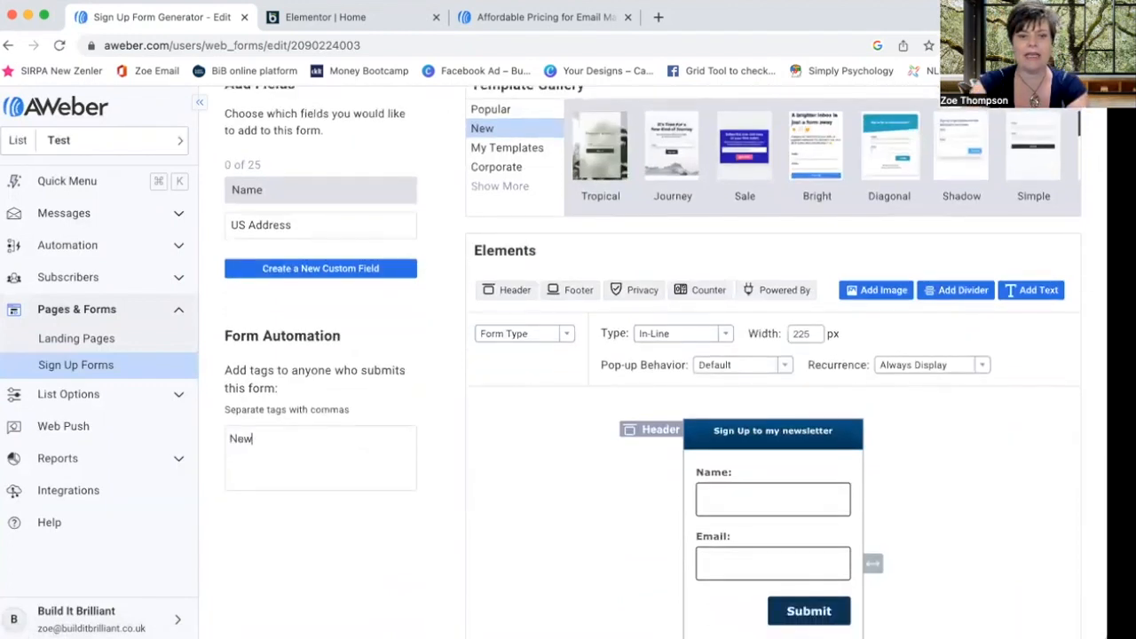
{"action": "left_click", "coordinate": [320, 525]}
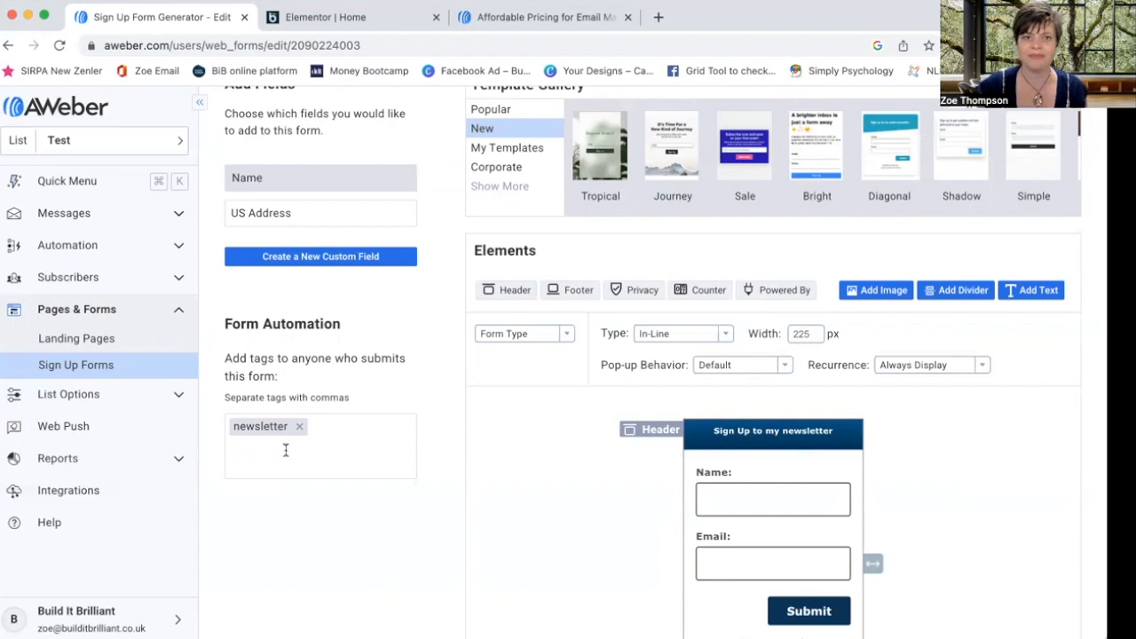
- From Automation > Campaigns, create a new campaign using the Welcome Series template
{"action": "left_click", "coordinate": [180, 307]}
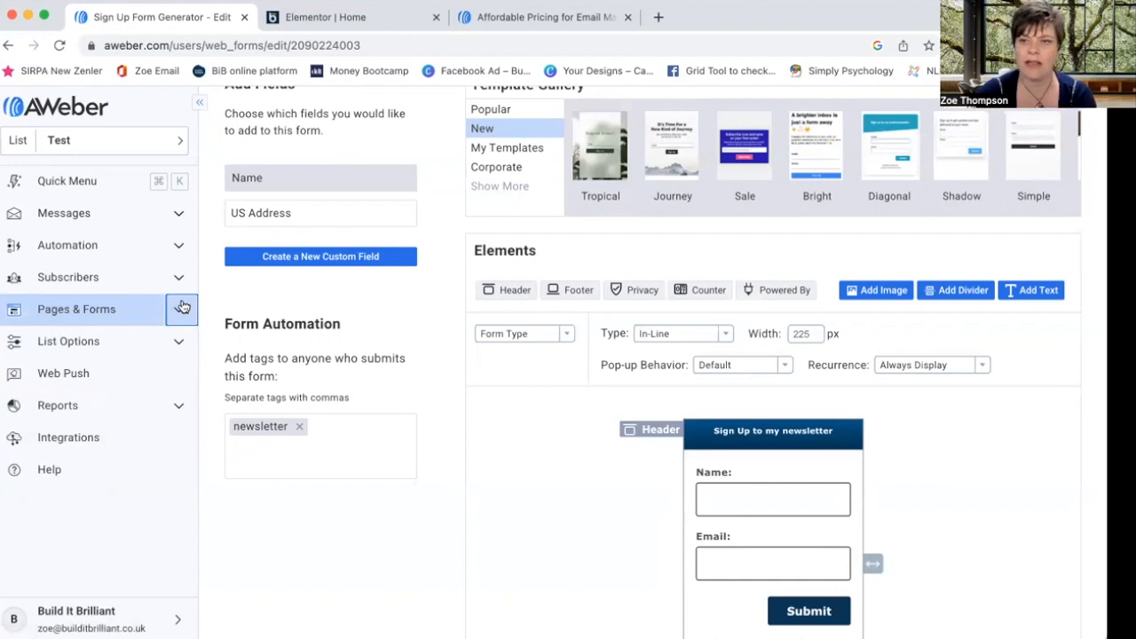
{"action": "left_click", "coordinate": [177, 249]}
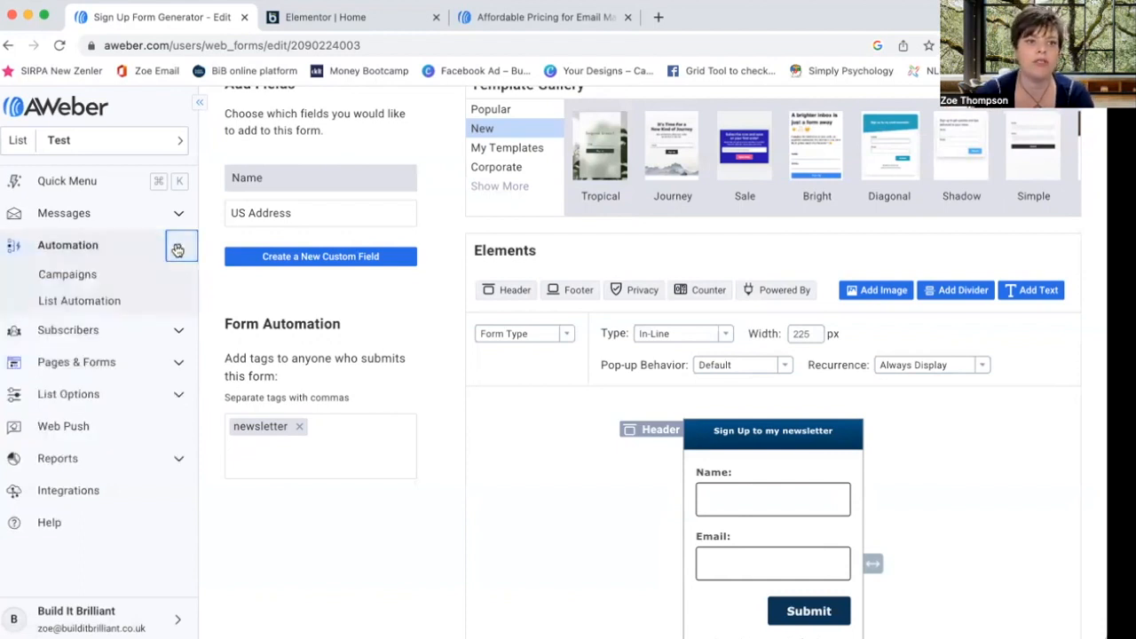
{"action": "left_click", "coordinate": [74, 278]}
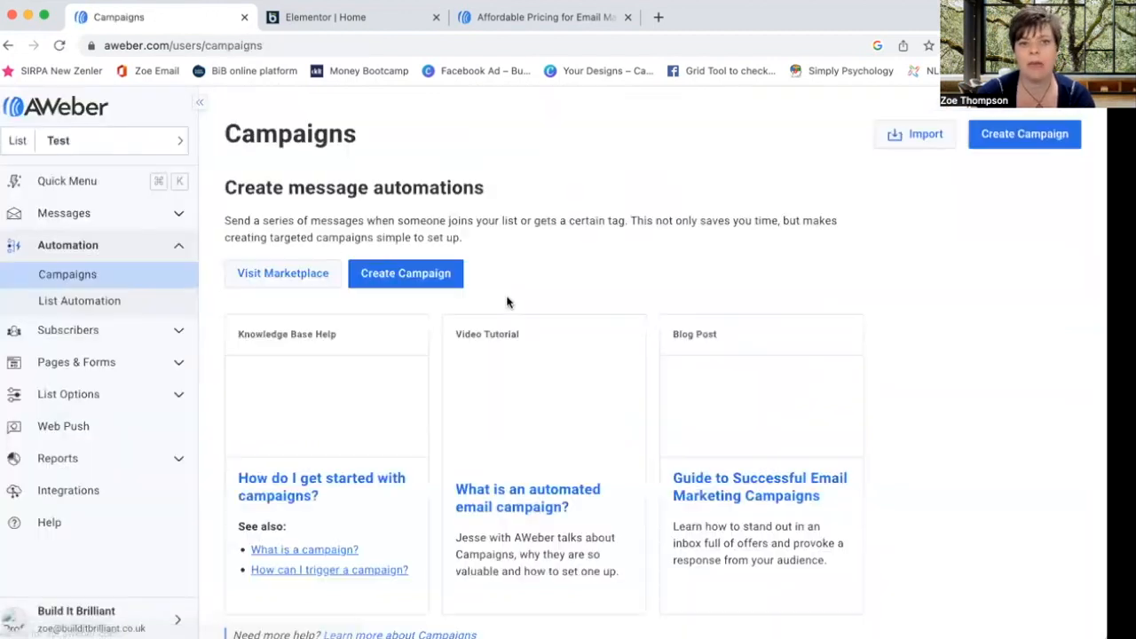
{"action": "left_click", "coordinate": [376, 289]}
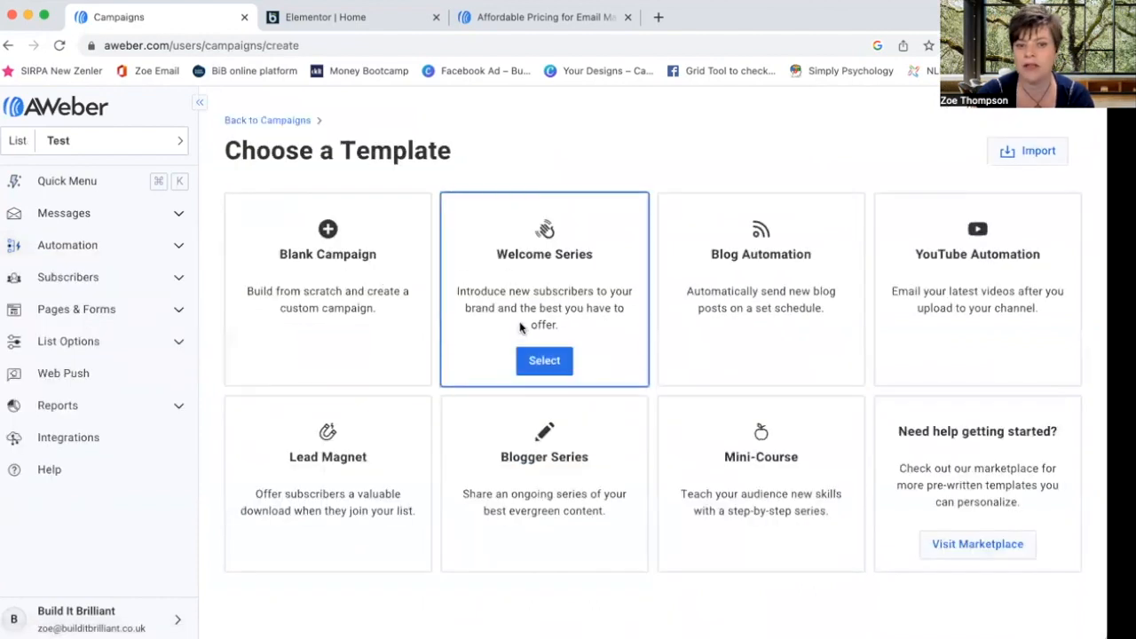
{"action": "left_click", "coordinate": [554, 367]}
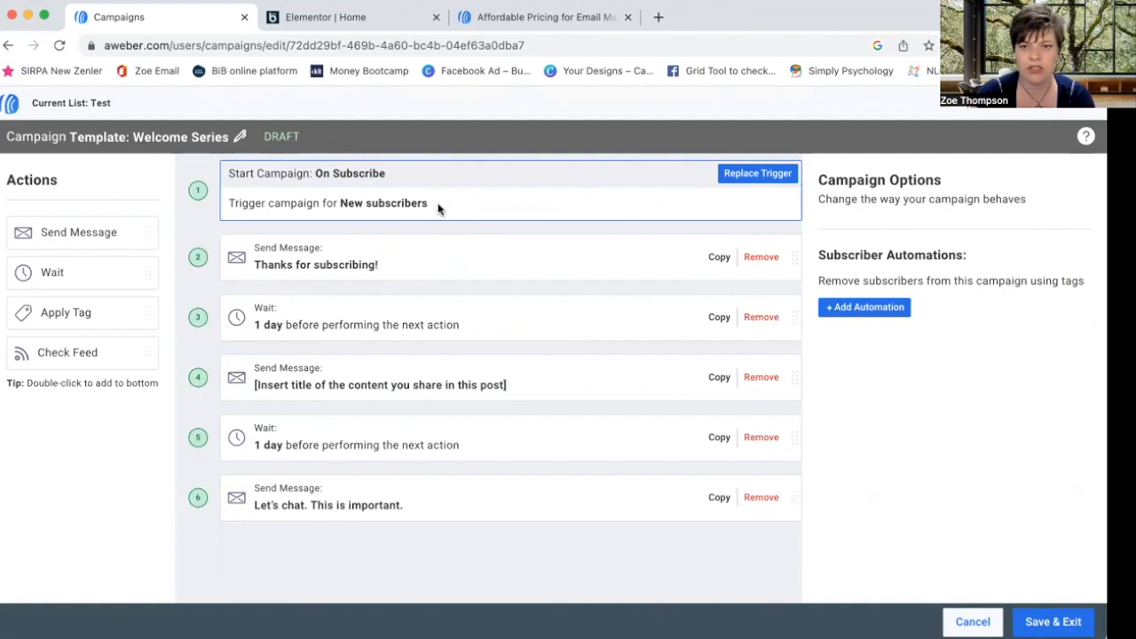
- Replace the Welcome Series trigger with Tag Applied using the newsletter tag, then view the Thanks for subscribing step
{"action": "left_click", "coordinate": [751, 173]}
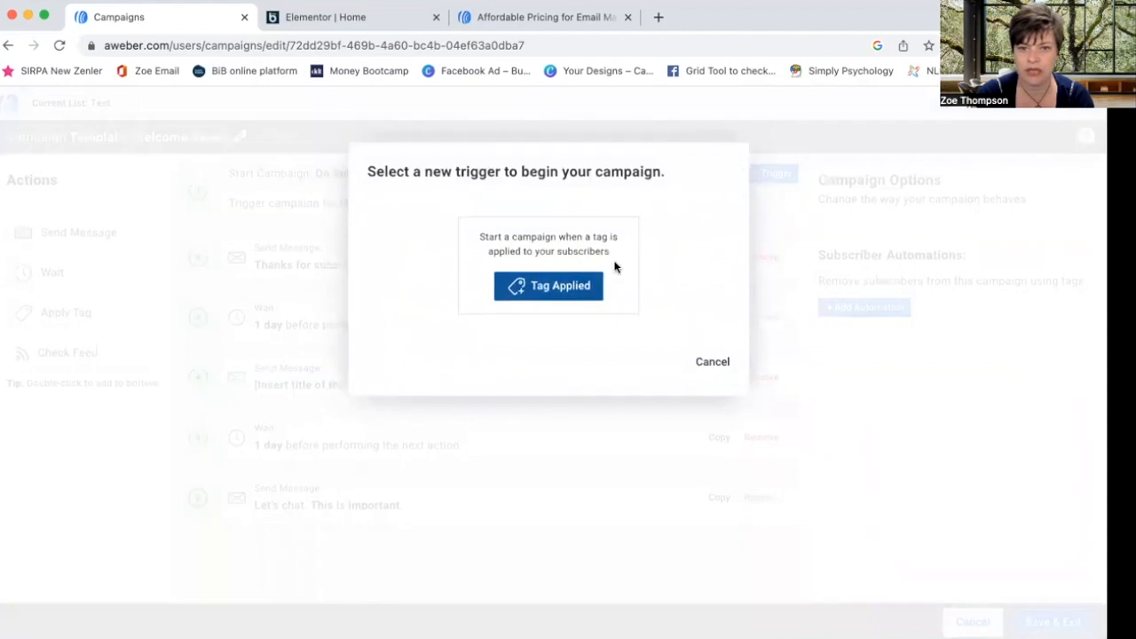
{"action": "left_click", "coordinate": [539, 293]}
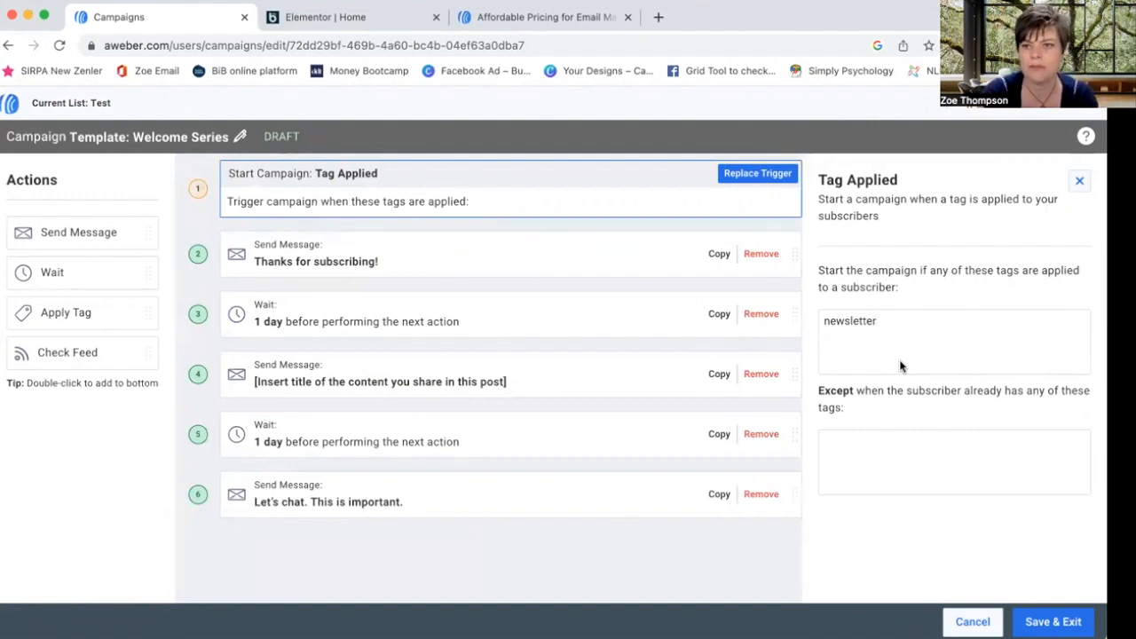
{"action": "scroll", "coordinate": [1011, 339], "scroll_direction": "down", "scroll_amount": 1}
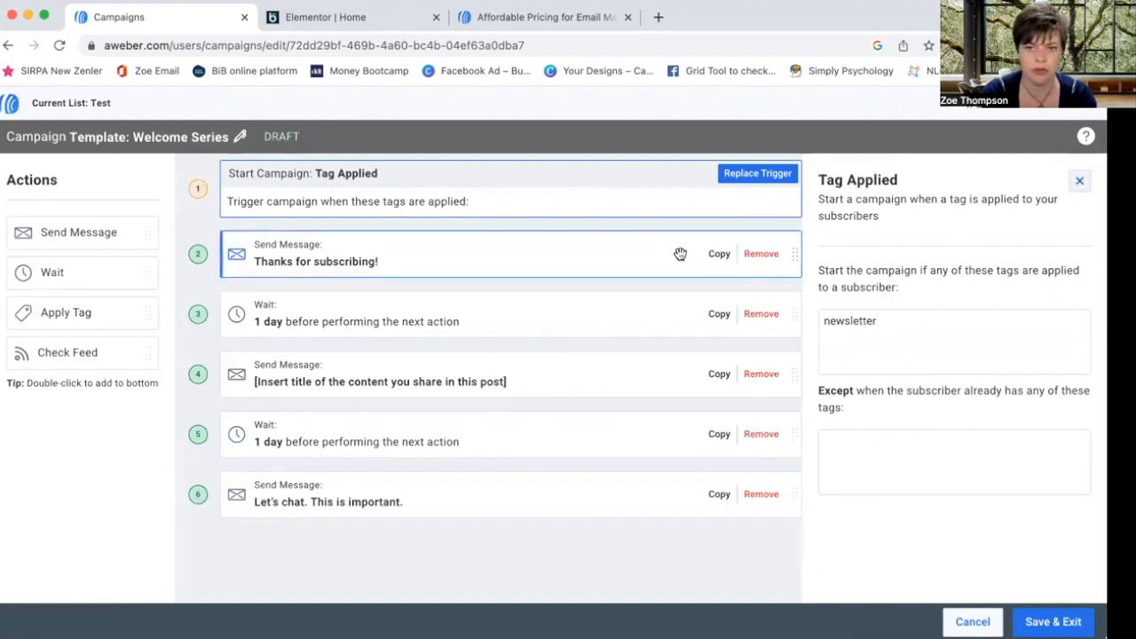
{"action": "left_click", "coordinate": [505, 260]}
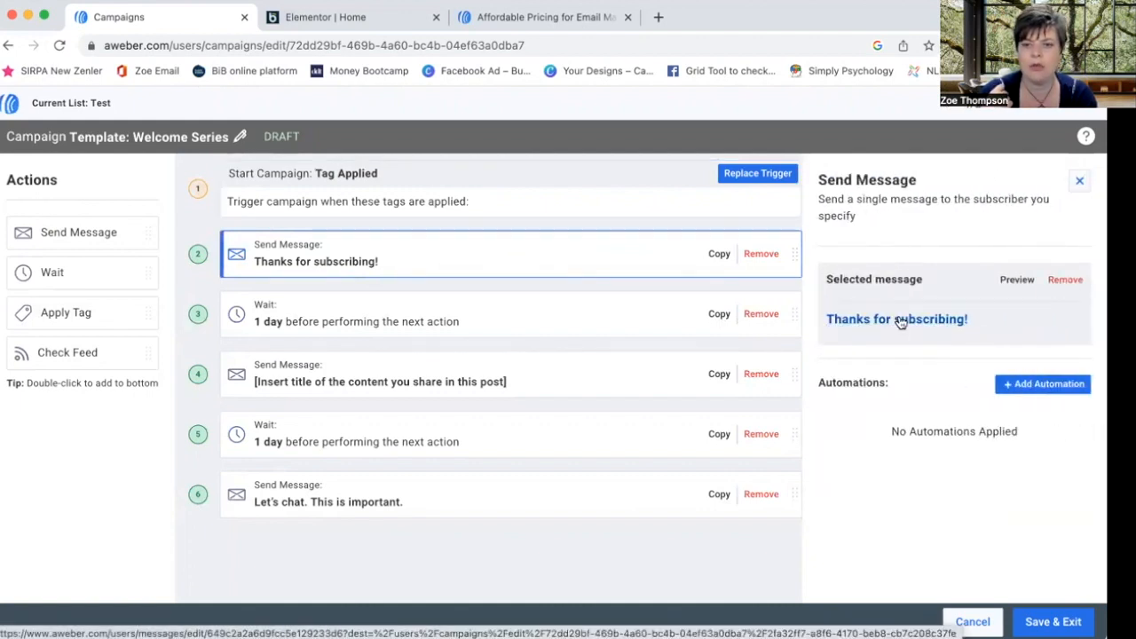
{"action": "left_click", "coordinate": [899, 319]}
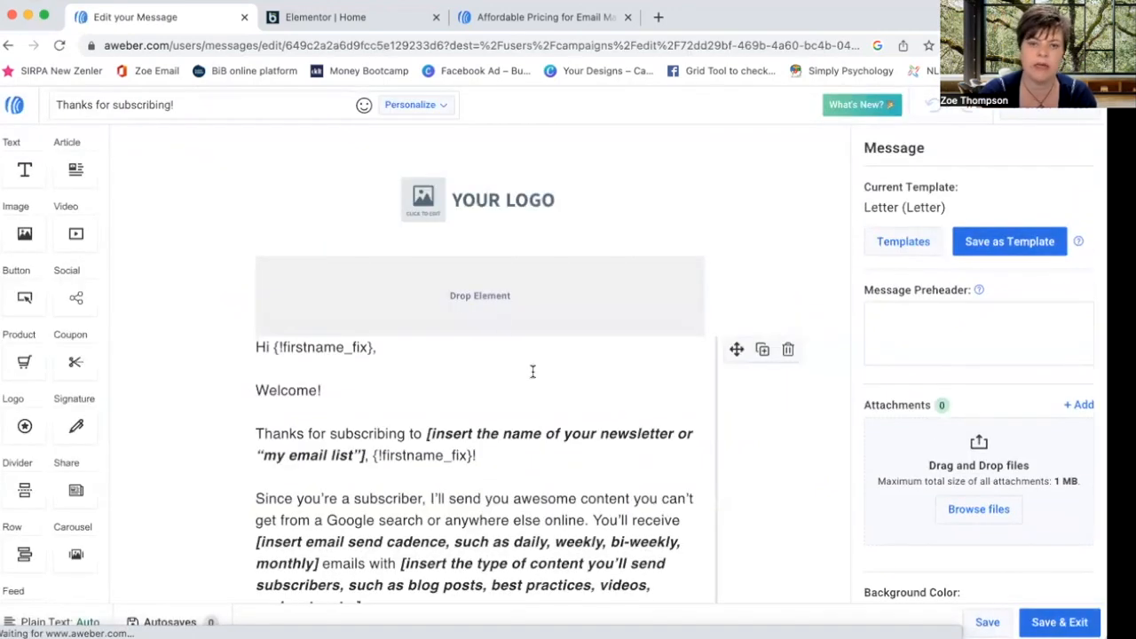
{"action": "scroll", "coordinate": [447, 392], "scroll_direction": "down", "scroll_amount": 8}
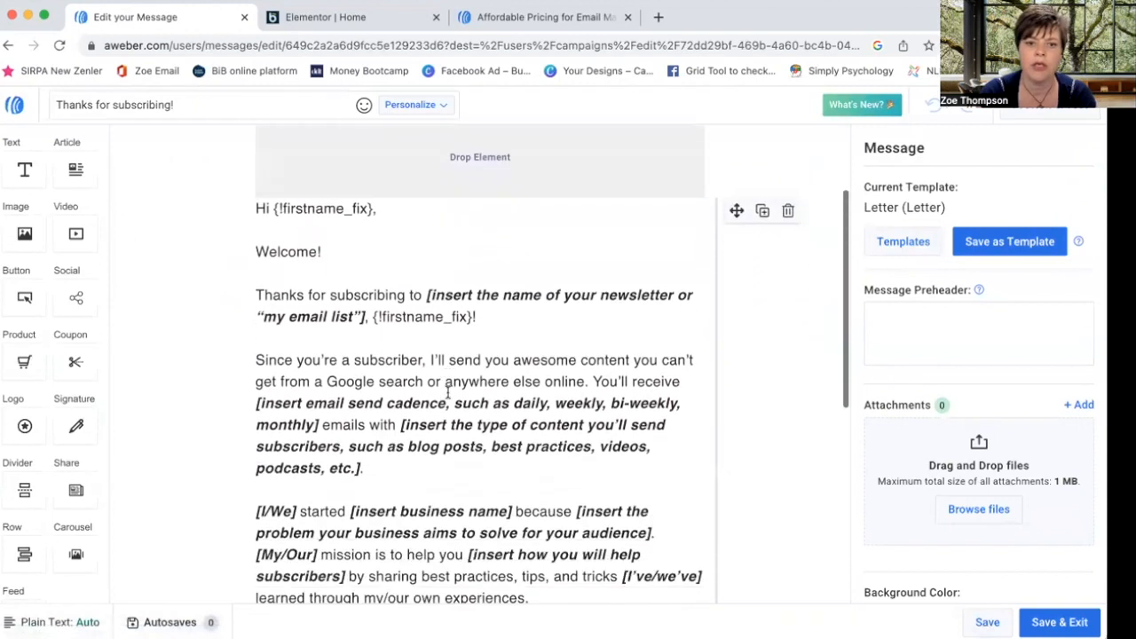
{"action": "scroll", "coordinate": [447, 391], "scroll_direction": "down", "scroll_amount": 4}
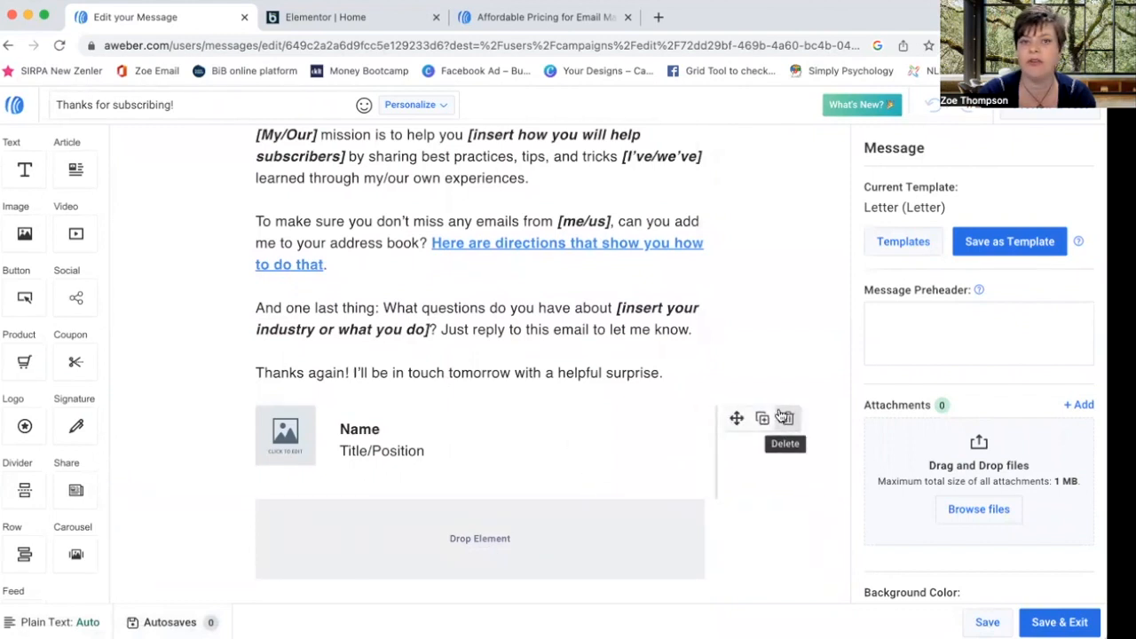
{"action": "scroll", "coordinate": [341, 274], "scroll_direction": "up", "scroll_amount": 6}
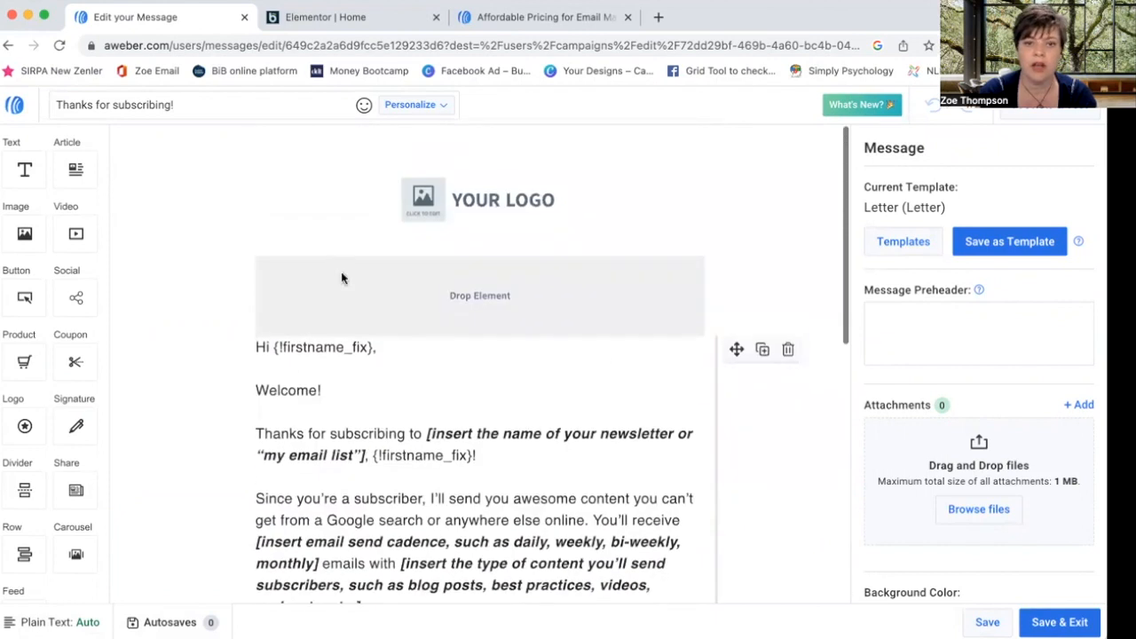
{"action": "scroll", "coordinate": [341, 274], "scroll_direction": "down", "scroll_amount": 4}
{"action": "scroll", "coordinate": [342, 274], "scroll_direction": "down", "scroll_amount": 3}
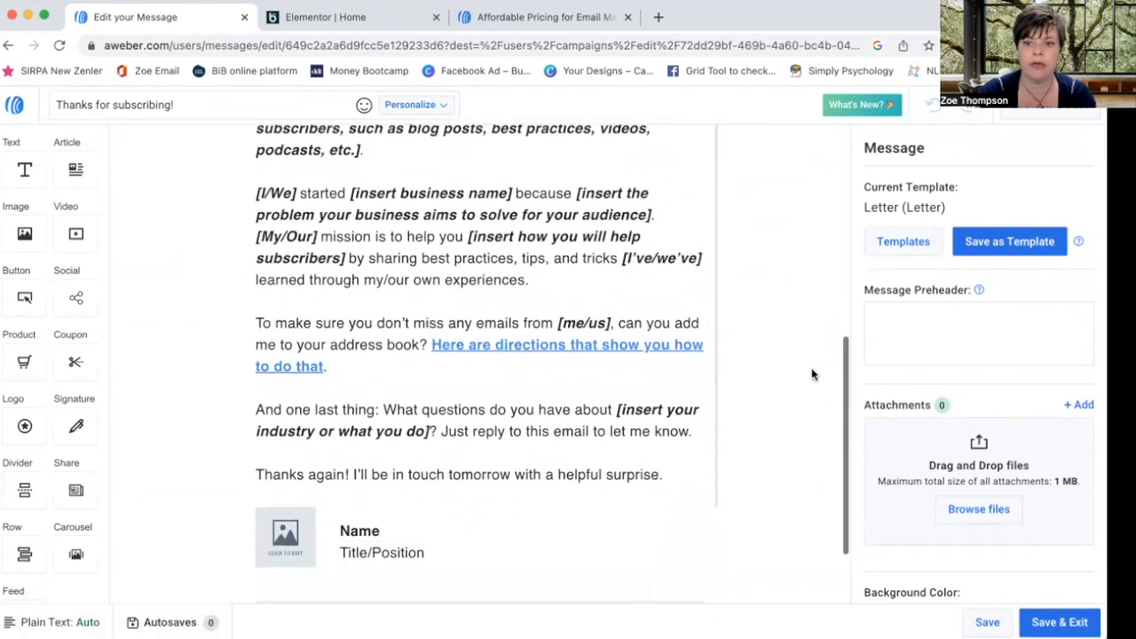
{"action": "left_click", "coordinate": [1058, 622]}
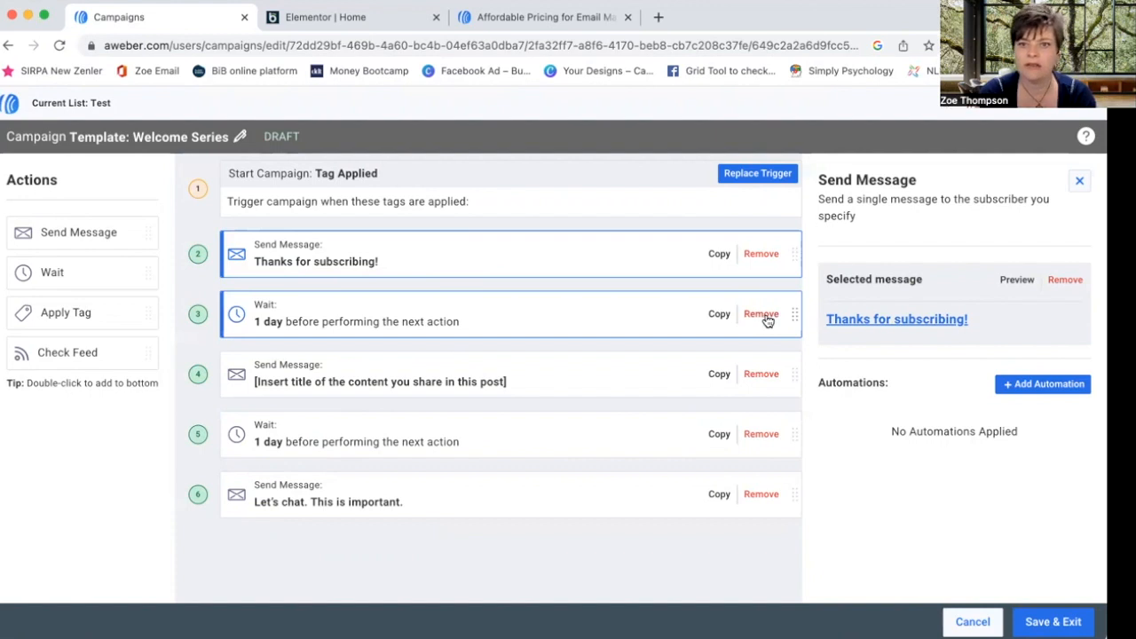
- Remove both 1-day waits, the placeholder email and Let's chat, keeping only Thanks for subscribing, then Save & Exit
{"action": "left_click", "coordinate": [767, 320]}
{"action": "left_click", "coordinate": [765, 319]}
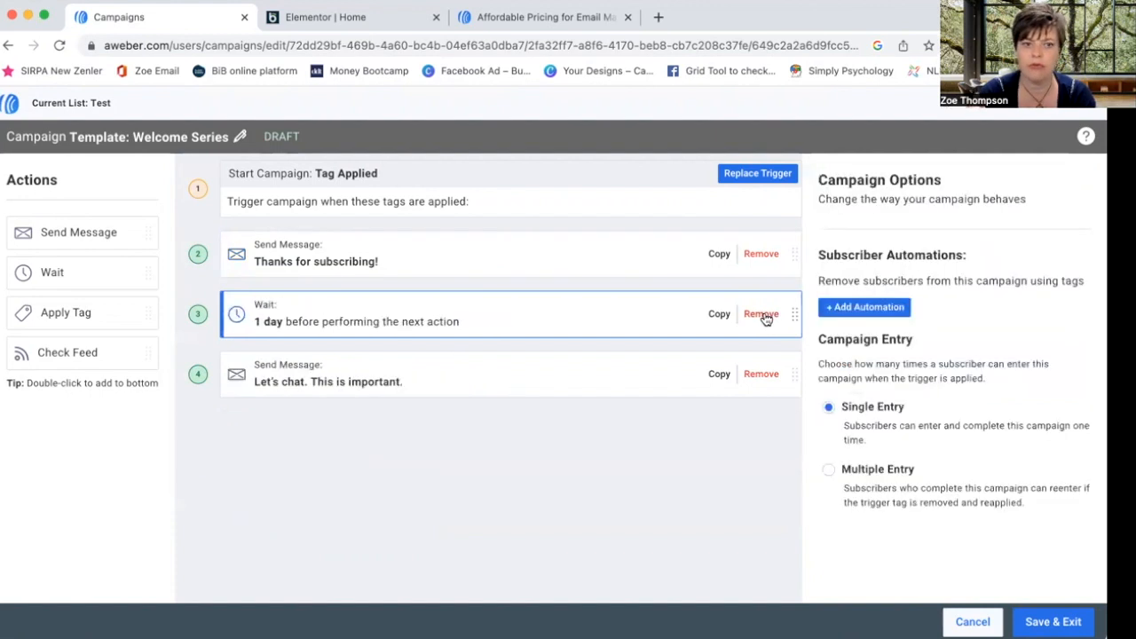
{"action": "left_click", "coordinate": [765, 319]}
{"action": "left_click", "coordinate": [766, 319]}
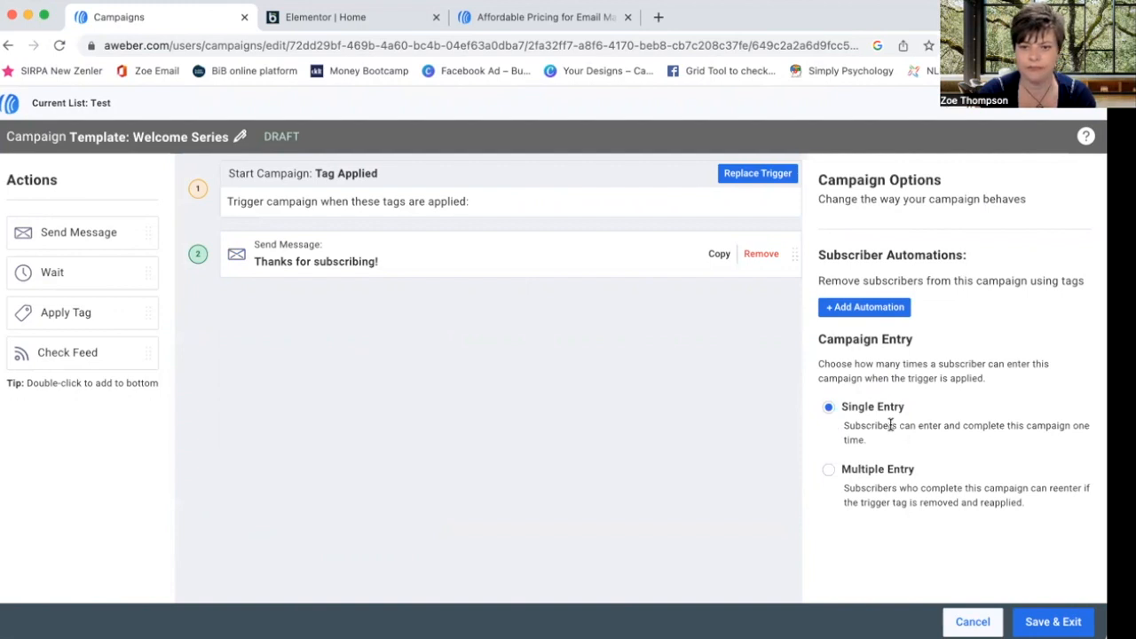
{"action": "left_click", "coordinate": [1057, 624]}
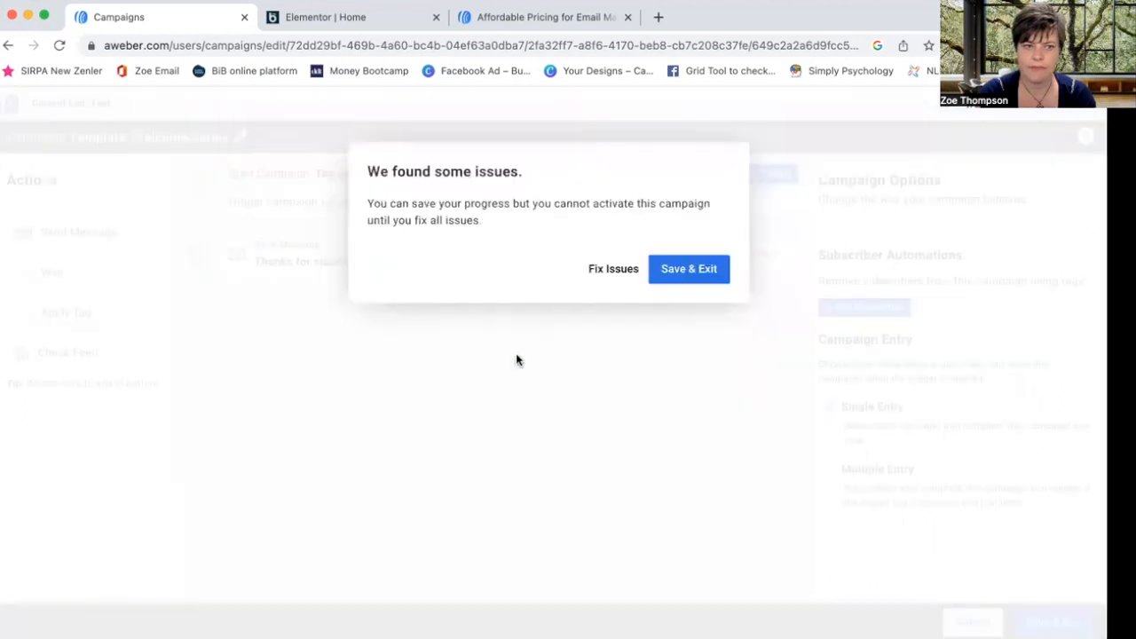
- Keep the Welcome Series as a draft despite the issues warning, reopening it via Edit and saving again
{"action": "left_click", "coordinate": [682, 274]}
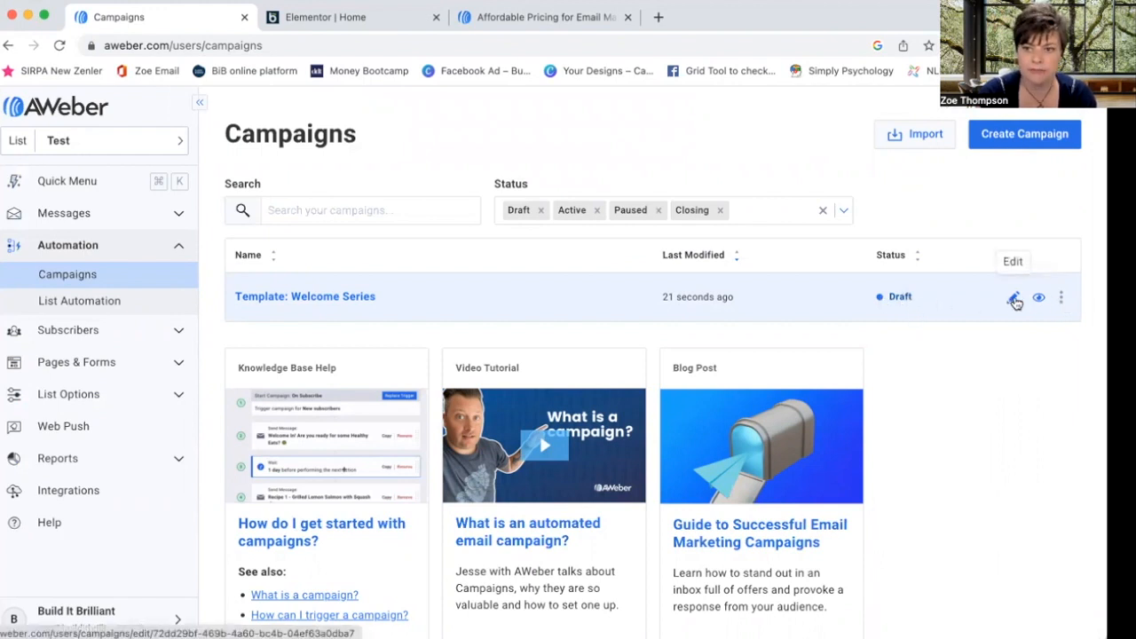
{"action": "left_click", "coordinate": [1061, 299]}
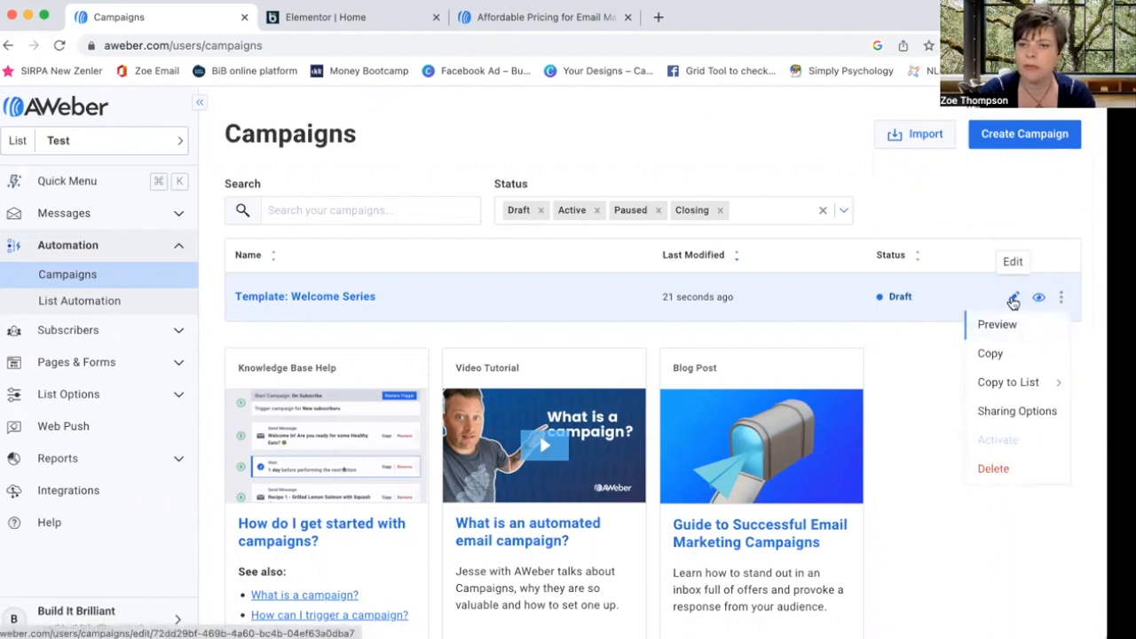
{"action": "left_click", "coordinate": [1012, 299]}
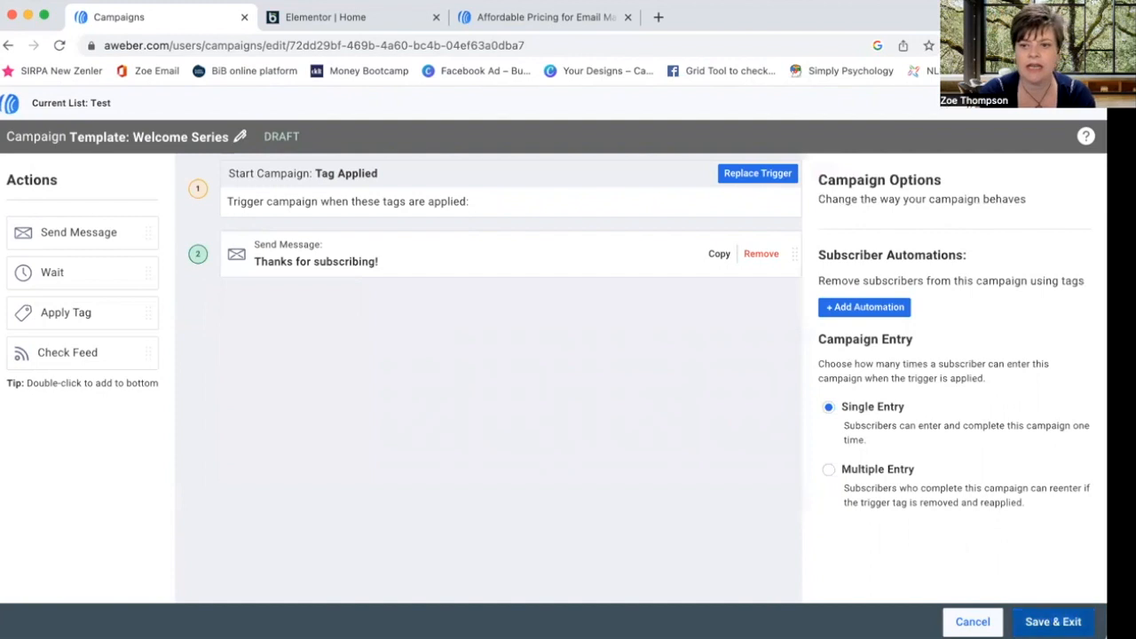
{"action": "left_click", "coordinate": [1056, 622]}
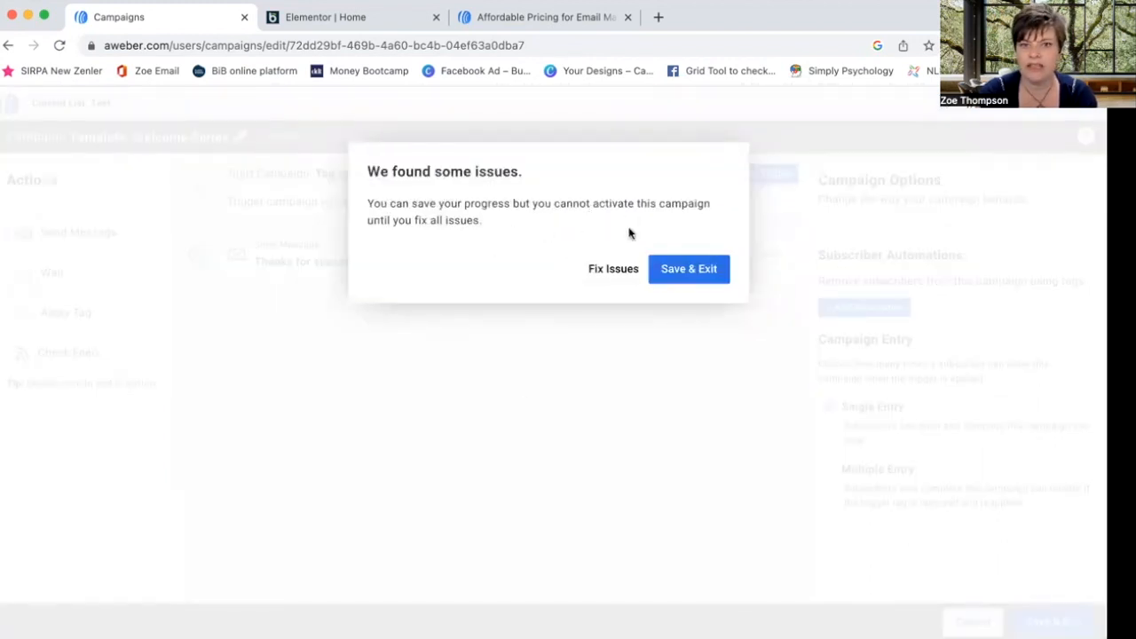
{"action": "left_click", "coordinate": [681, 276]}
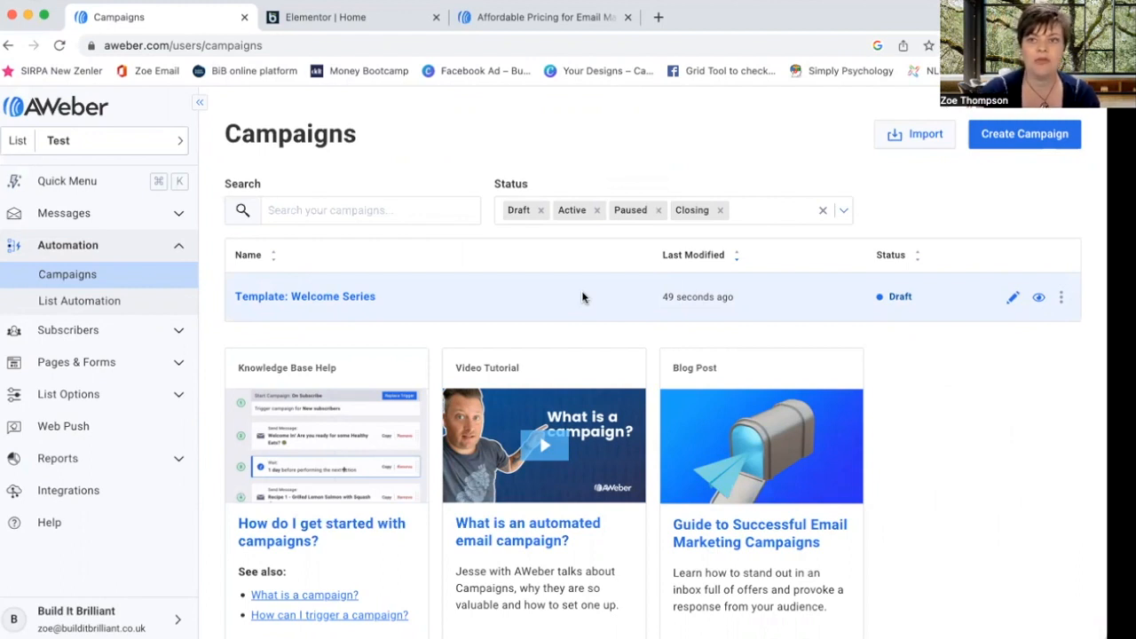
- Go to Messages > Broadcasts and start a new broadcast with the Drag & Drop Email Builder
{"action": "left_click", "coordinate": [177, 216]}
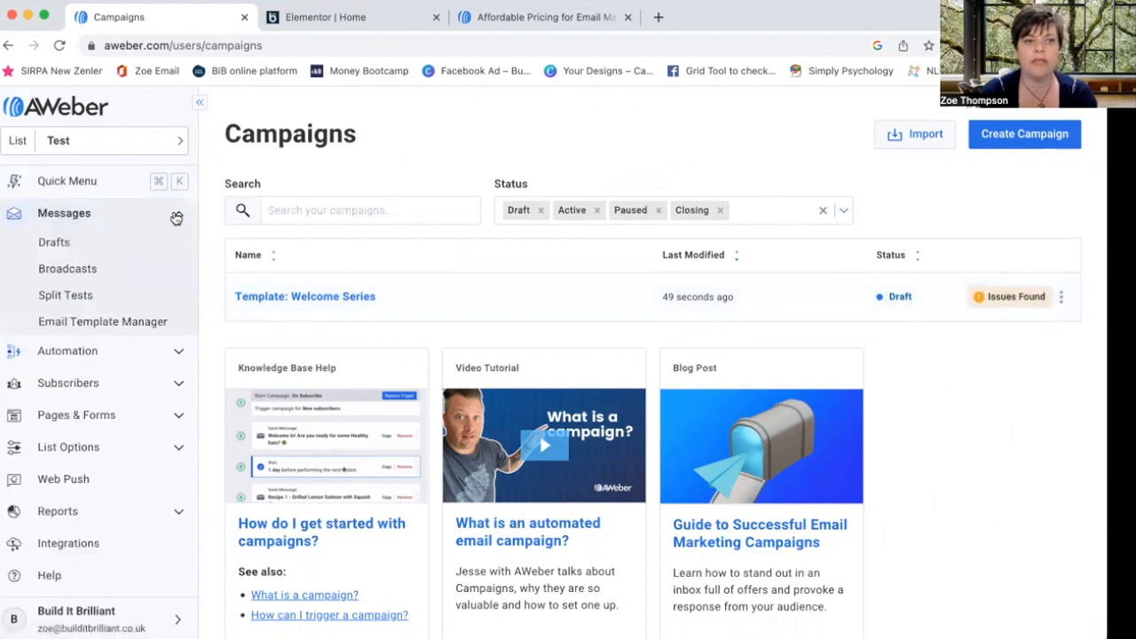
{"action": "left_click", "coordinate": [97, 272]}
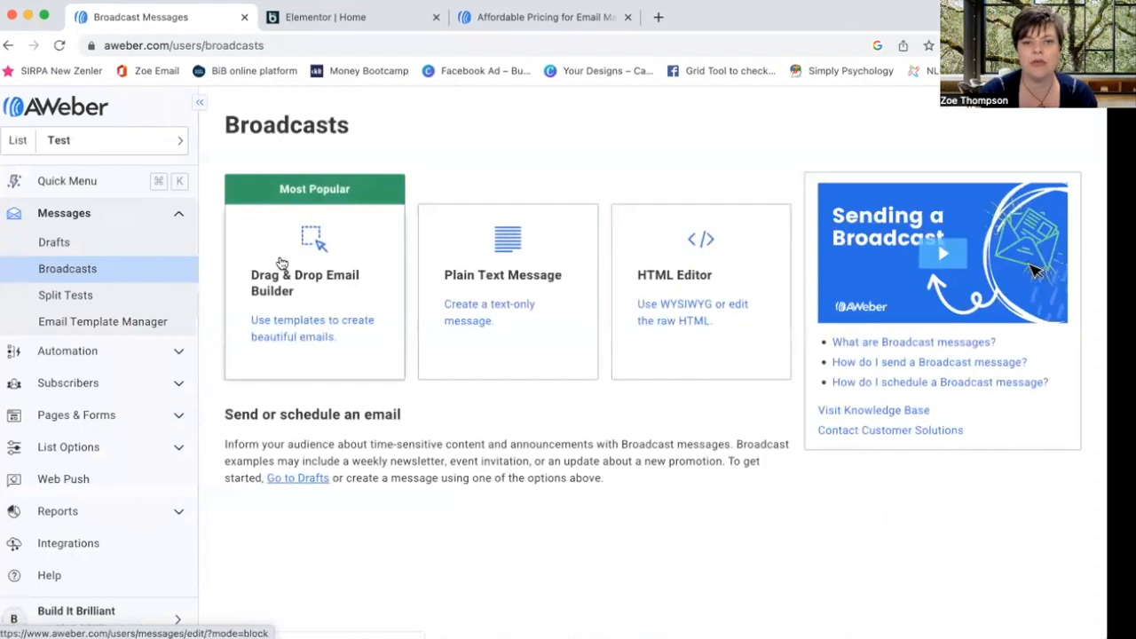
{"action": "left_click", "coordinate": [313, 257]}
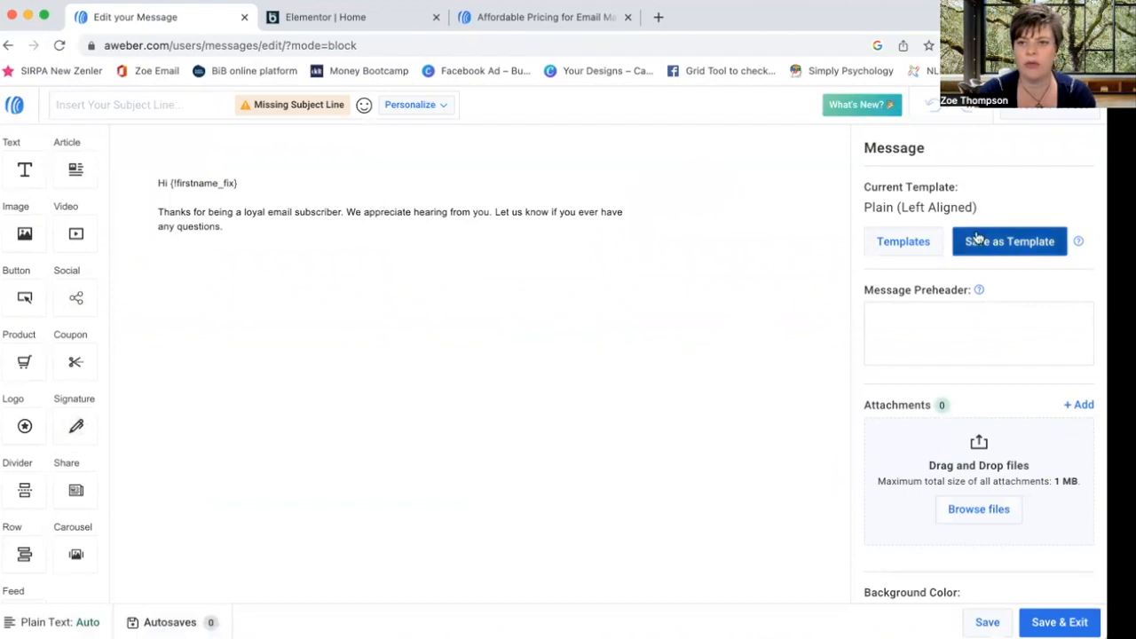
- Filter the Template Gallery to newsletter templates and apply the Wane template to the message
{"action": "left_click", "coordinate": [899, 252]}
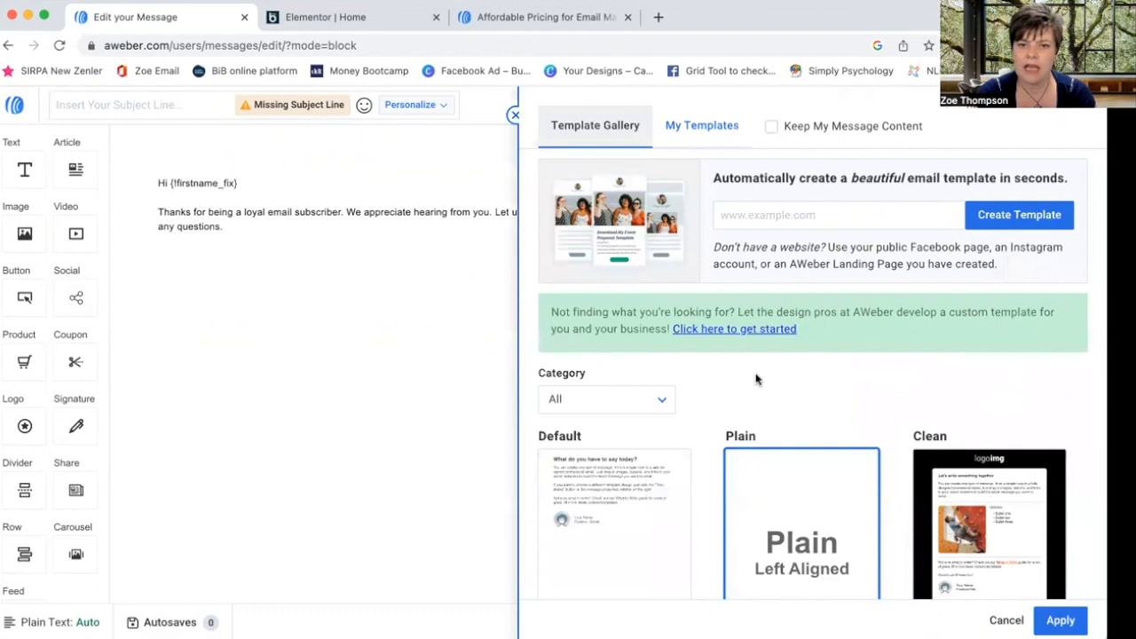
{"action": "scroll", "coordinate": [753, 378], "scroll_direction": "down", "scroll_amount": 1}
{"action": "scroll", "coordinate": [659, 380], "scroll_direction": "down", "scroll_amount": 2}
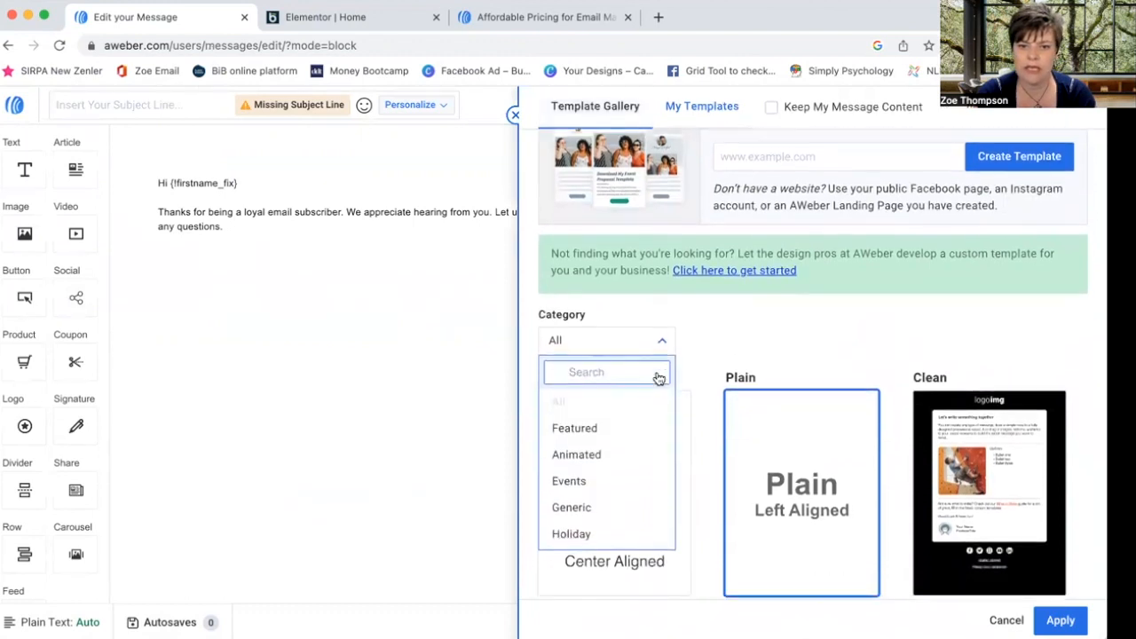
{"action": "scroll", "coordinate": [620, 435], "scroll_direction": "down", "scroll_amount": 2}
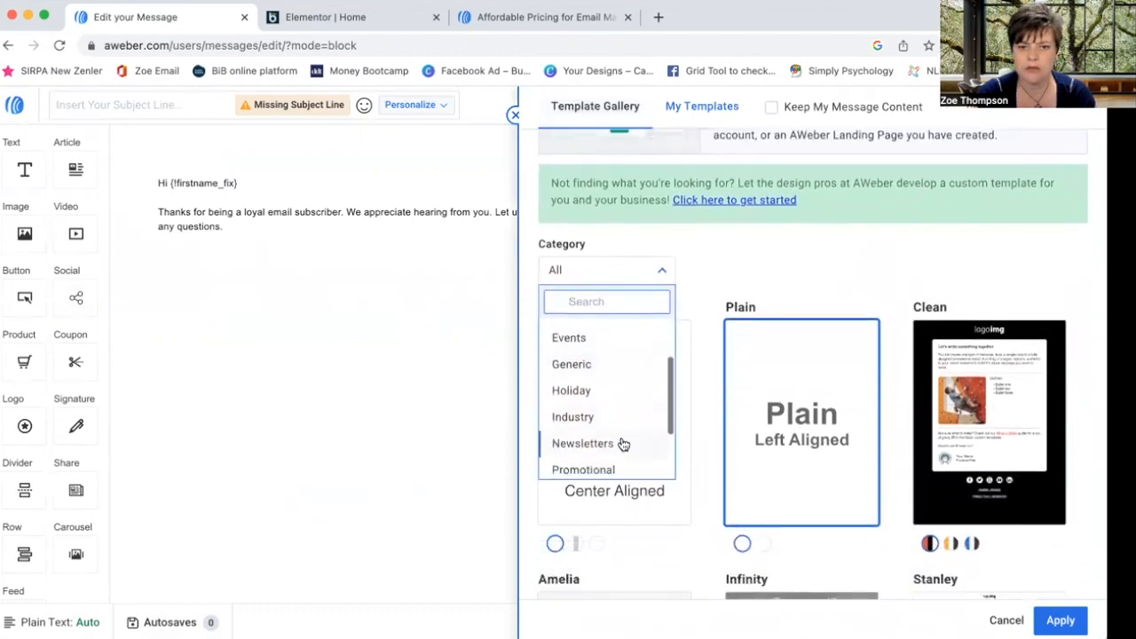
{"action": "left_click", "coordinate": [622, 442]}
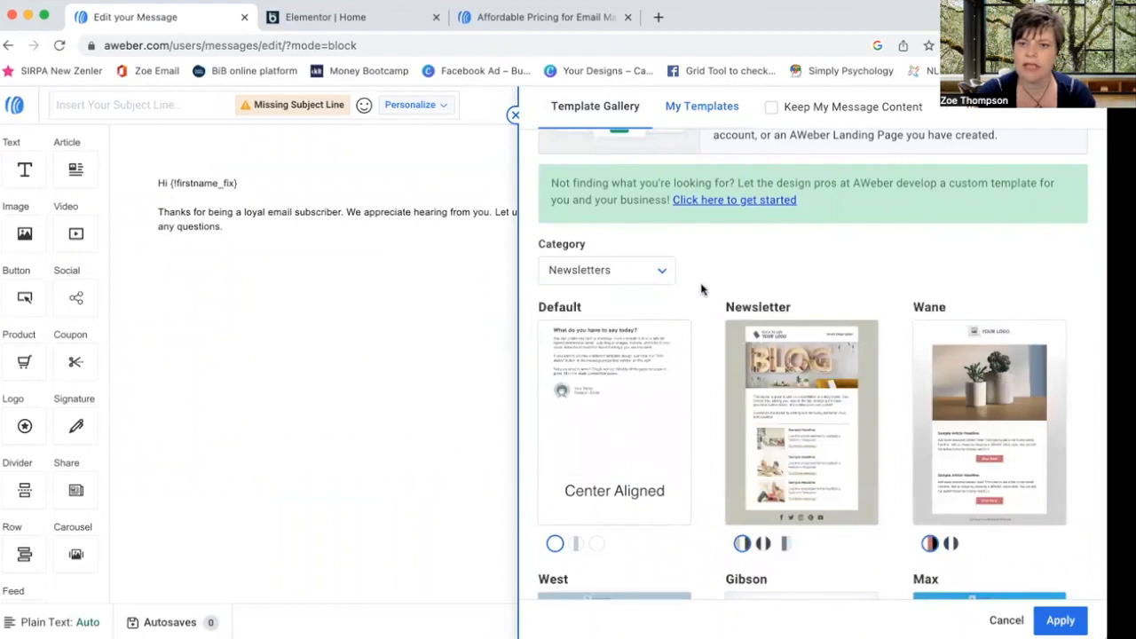
{"action": "scroll", "coordinate": [701, 289], "scroll_direction": "down", "scroll_amount": 2}
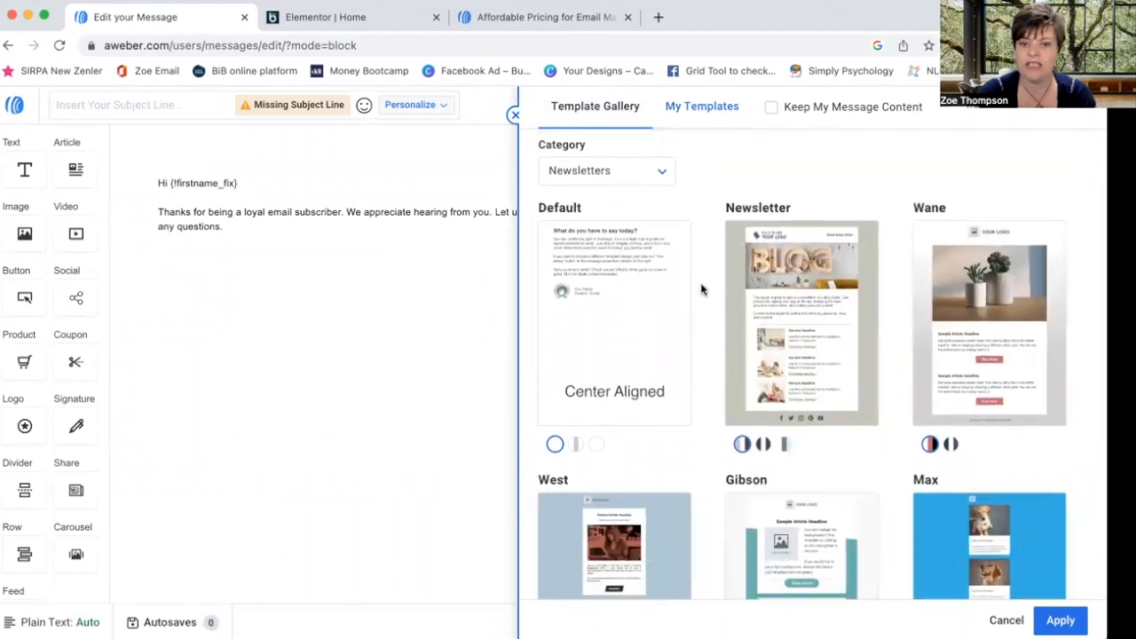
{"action": "scroll", "coordinate": [701, 289], "scroll_direction": "down", "scroll_amount": 5}
{"action": "scroll", "coordinate": [702, 288], "scroll_direction": "down", "scroll_amount": 4}
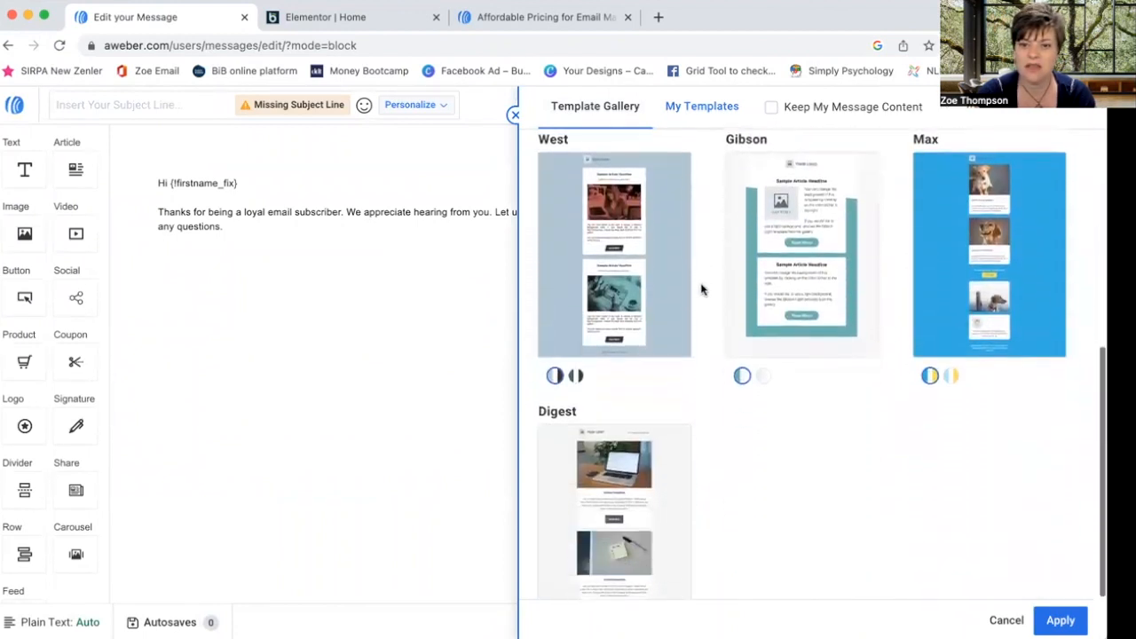
{"action": "scroll", "coordinate": [701, 289], "scroll_direction": "up", "scroll_amount": 11}
{"action": "left_click", "coordinate": [967, 392]}
{"action": "left_click", "coordinate": [1063, 620]}
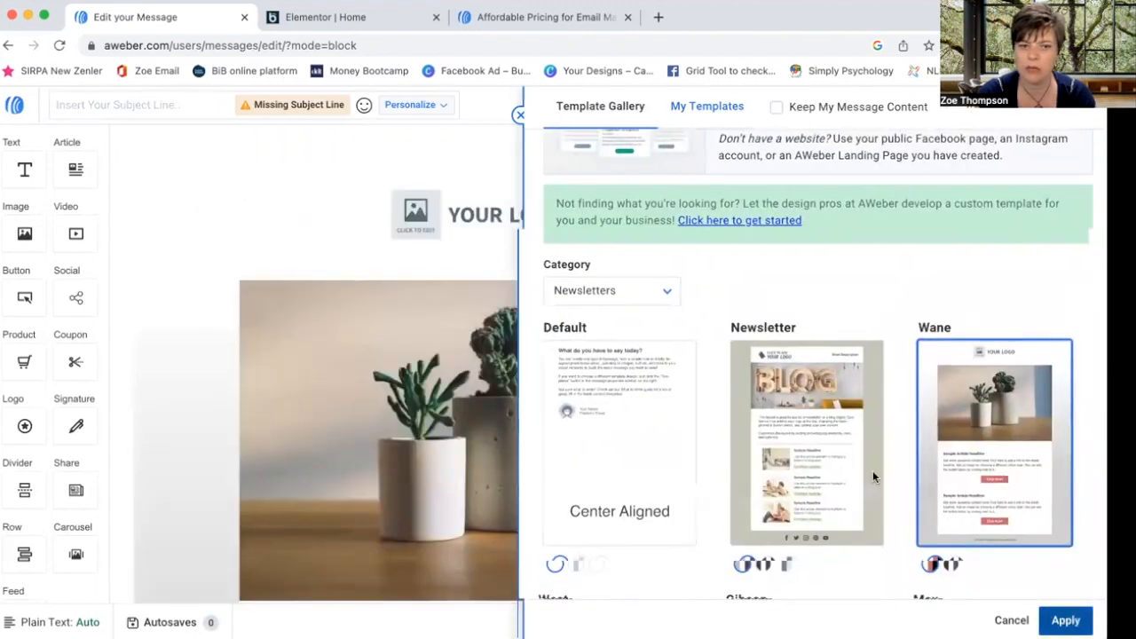
{"action": "scroll", "coordinate": [466, 363], "scroll_direction": "down", "scroll_amount": 10}
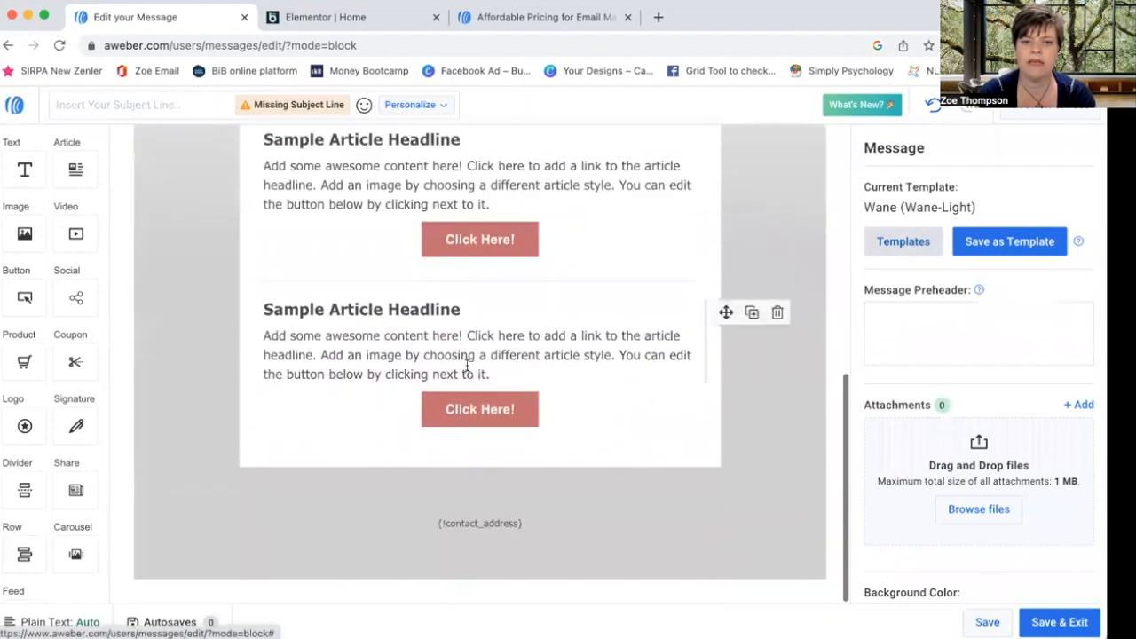
- Change the first Click Here! button's colour to navy #0B3456
{"action": "scroll", "coordinate": [467, 367], "scroll_direction": "up", "scroll_amount": 10}
{"action": "left_click", "coordinate": [427, 213]}
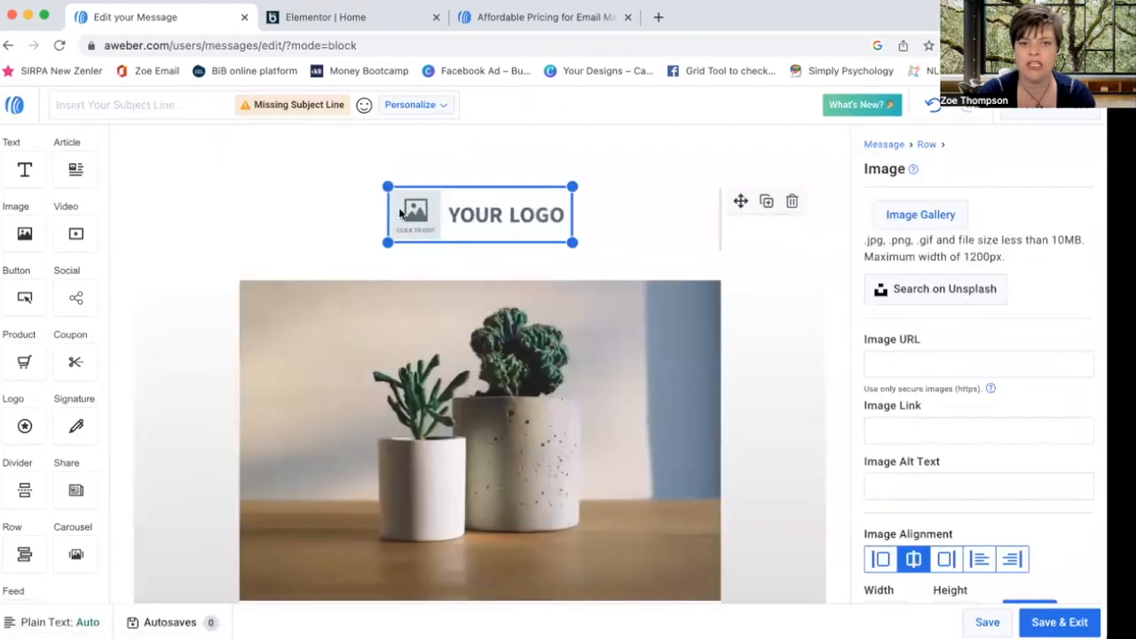
{"action": "scroll", "coordinate": [449, 293], "scroll_direction": "down", "scroll_amount": 1}
{"action": "scroll", "coordinate": [448, 293], "scroll_direction": "down", "scroll_amount": 3}
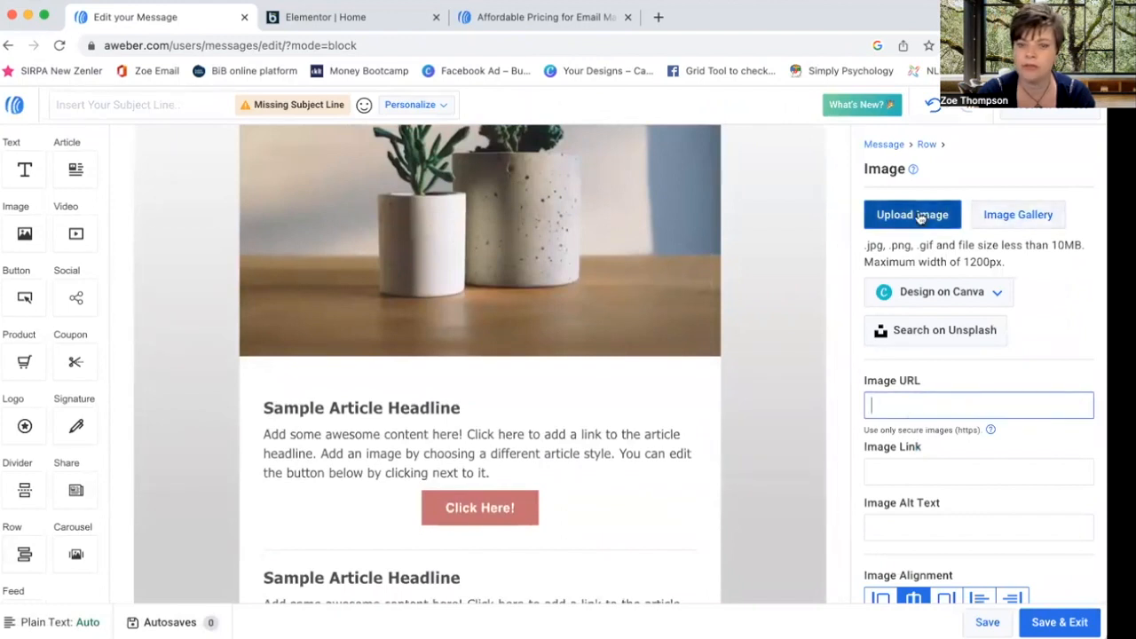
{"action": "scroll", "coordinate": [562, 280], "scroll_direction": "down", "scroll_amount": 3}
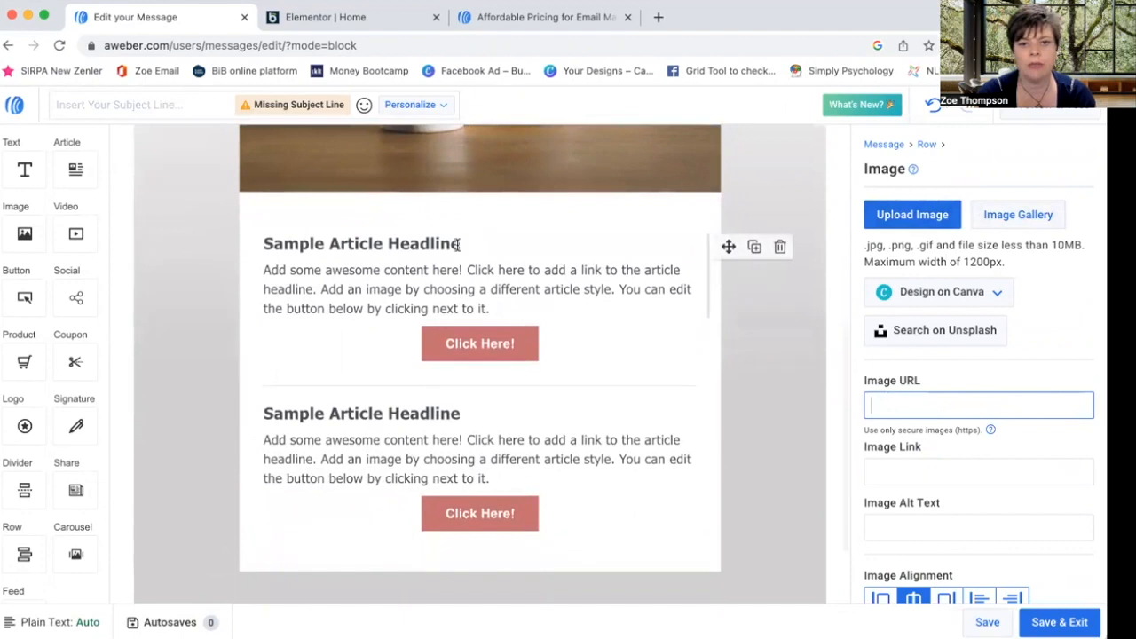
{"action": "left_click_drag", "start_coordinate": [467, 242], "coordinate": [192, 241]}
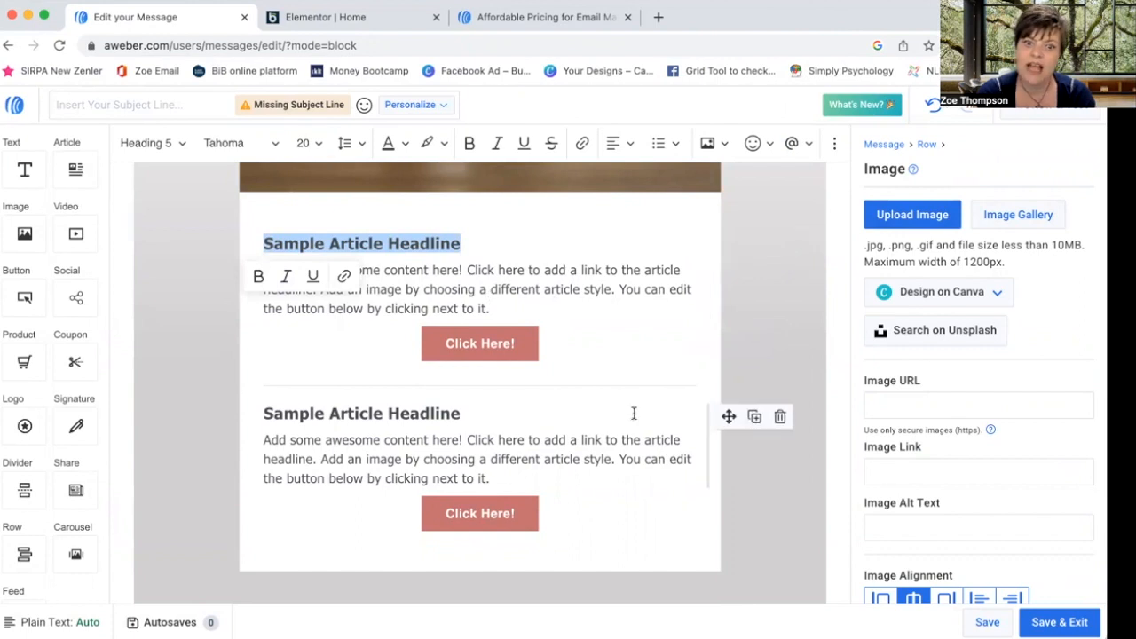
{"action": "left_click", "coordinate": [462, 343]}
{"action": "left_click", "coordinate": [1024, 433]}
{"action": "left_click_drag", "start_coordinate": [1018, 263], "coordinate": [965, 269]}
{"action": "type", "text": "0b3456"}
{"action": "left_click", "coordinate": [751, 256]}
- Change the second Click Here! button's colour to #0B3456 as well
{"action": "left_click", "coordinate": [481, 513]}
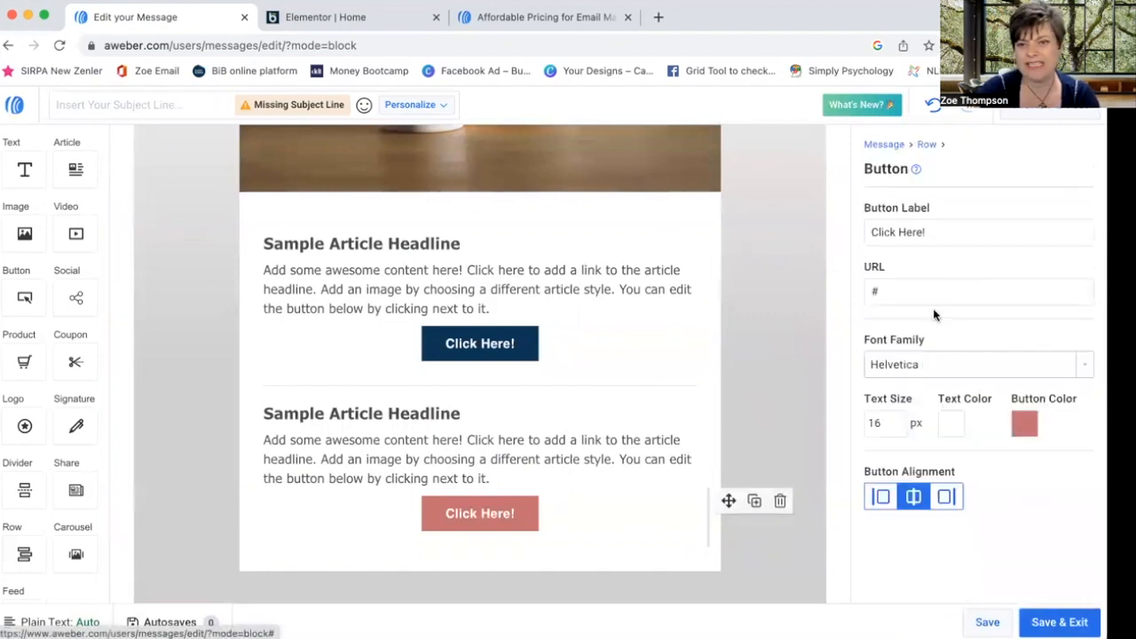
{"action": "left_click", "coordinate": [1027, 426]}
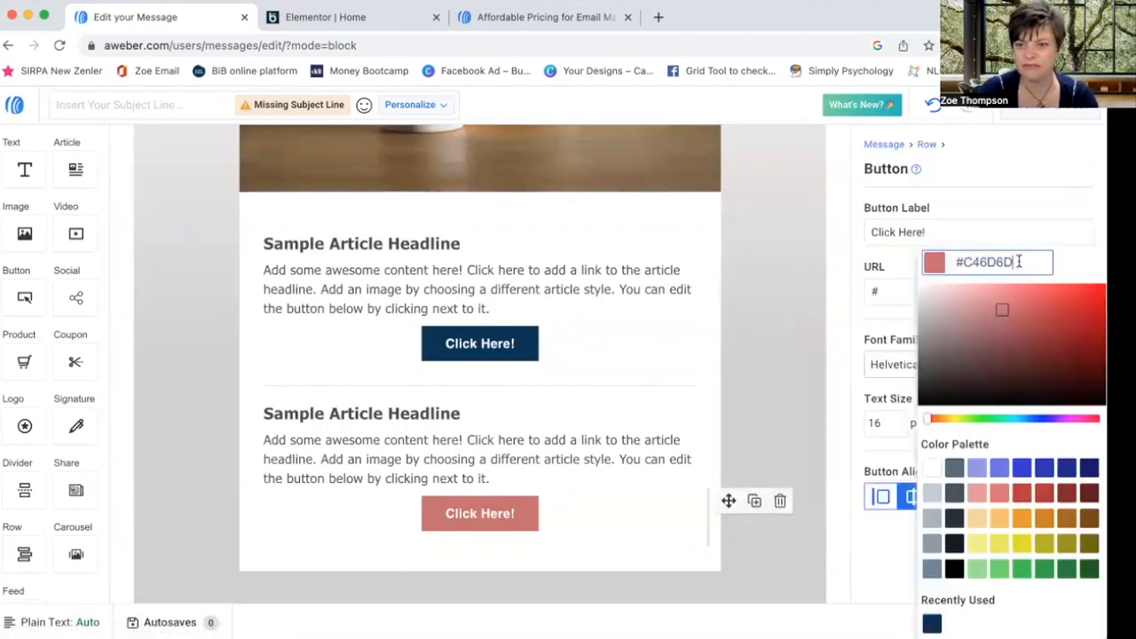
{"action": "left_click_drag", "start_coordinate": [1020, 262], "coordinate": [961, 262]}
{"action": "type", "text": "0b3456"}
{"action": "left_click", "coordinate": [813, 274]}
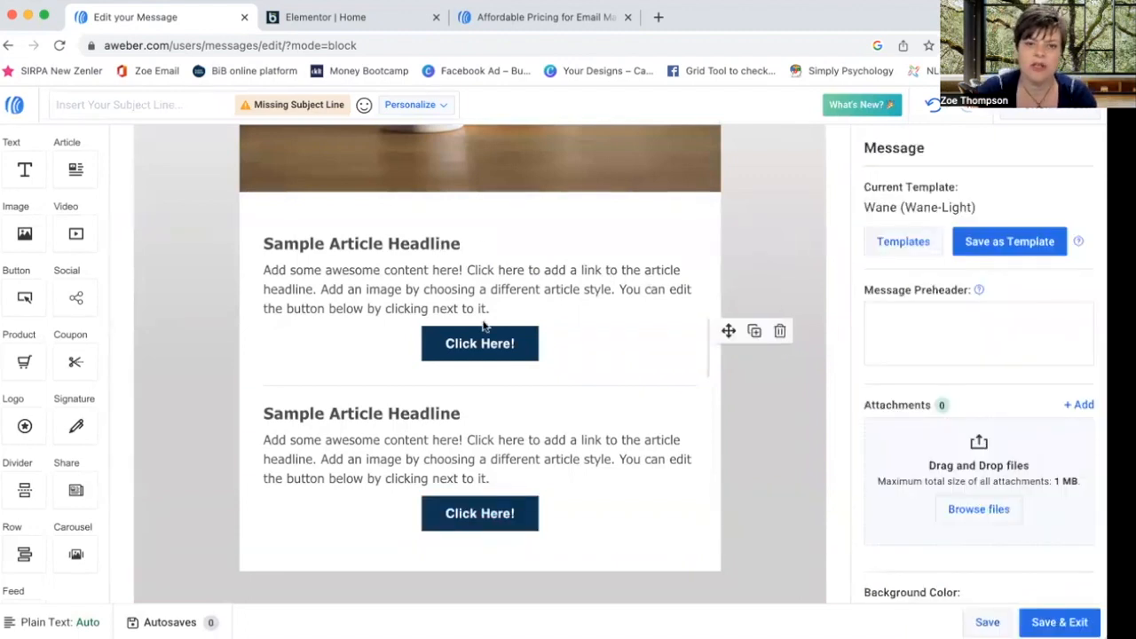
- Save the email and return to the Drafts list
{"action": "scroll", "coordinate": [610, 306], "scroll_direction": "up", "scroll_amount": 5}
{"action": "scroll", "coordinate": [610, 309], "scroll_direction": "down", "scroll_amount": 3}
{"action": "scroll", "coordinate": [610, 309], "scroll_direction": "down", "scroll_amount": 5}
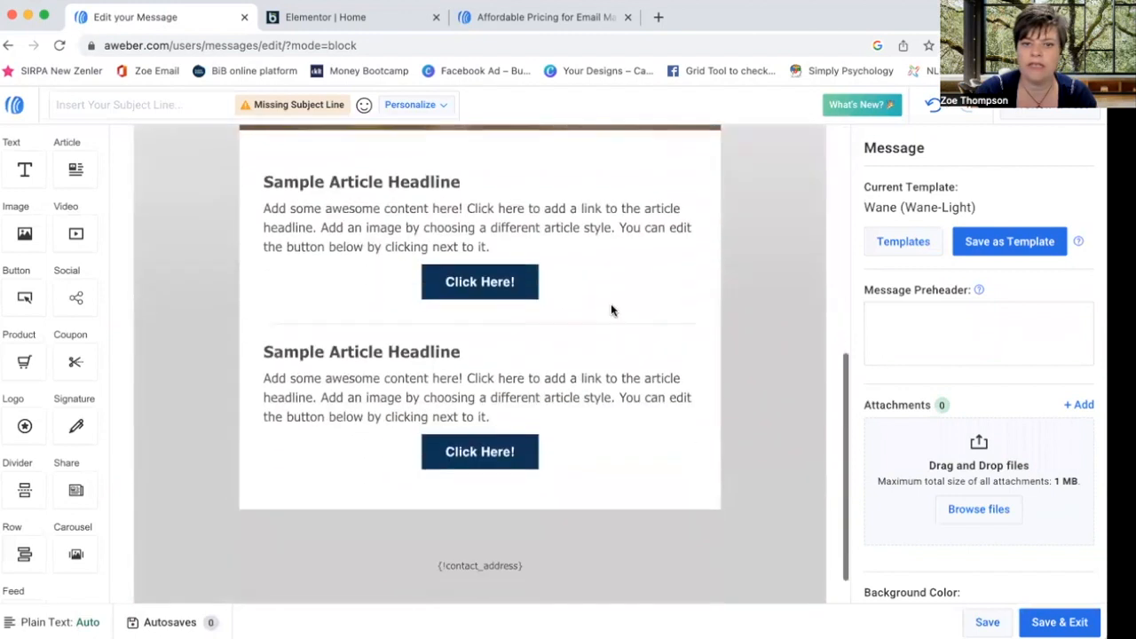
{"action": "left_click", "coordinate": [1059, 622]}
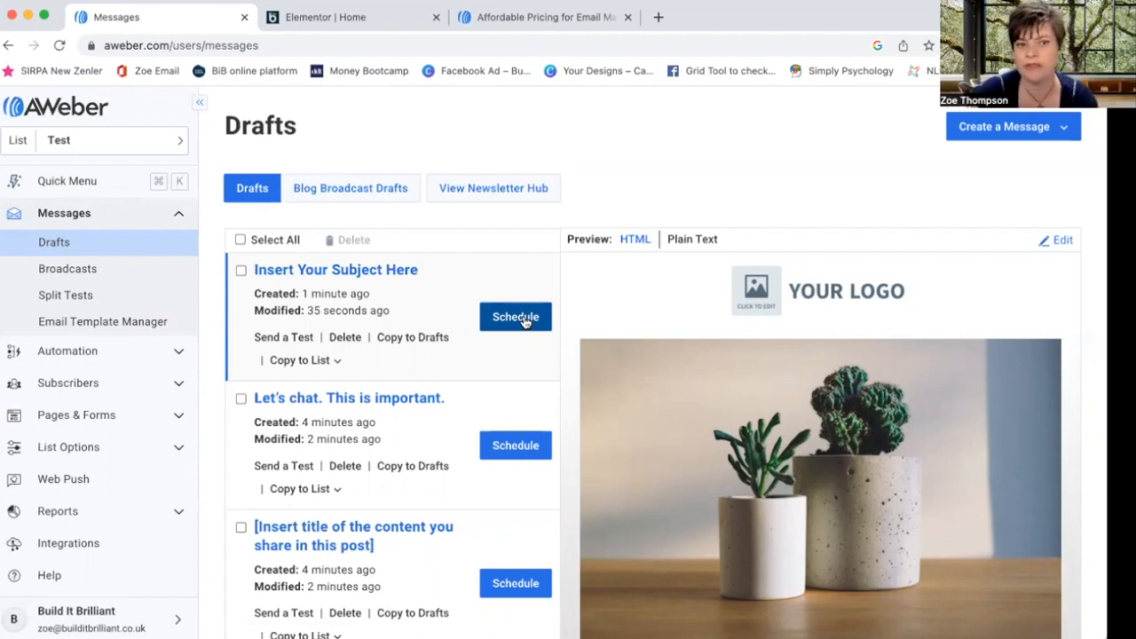
- Open Broadcast Settings for the Insert Your Subject Here draft and review its Test list and send timing
{"action": "left_click", "coordinate": [523, 317]}
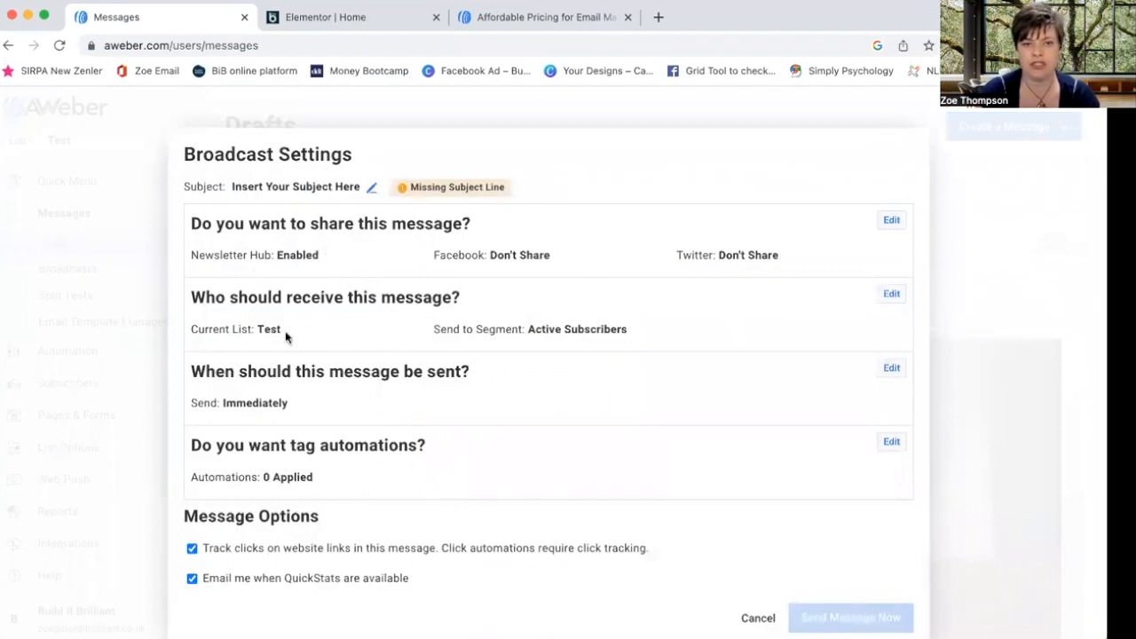
{"action": "left_click_drag", "start_coordinate": [259, 330], "coordinate": [307, 334]}
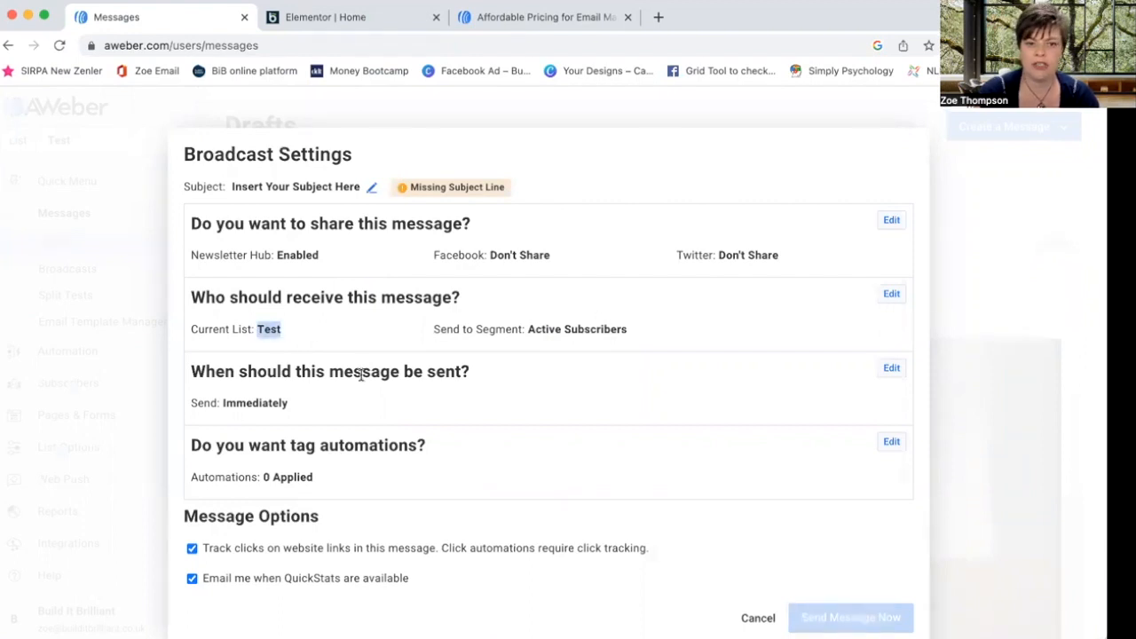
{"action": "scroll", "coordinate": [426, 462], "scroll_direction": "down", "scroll_amount": 1}
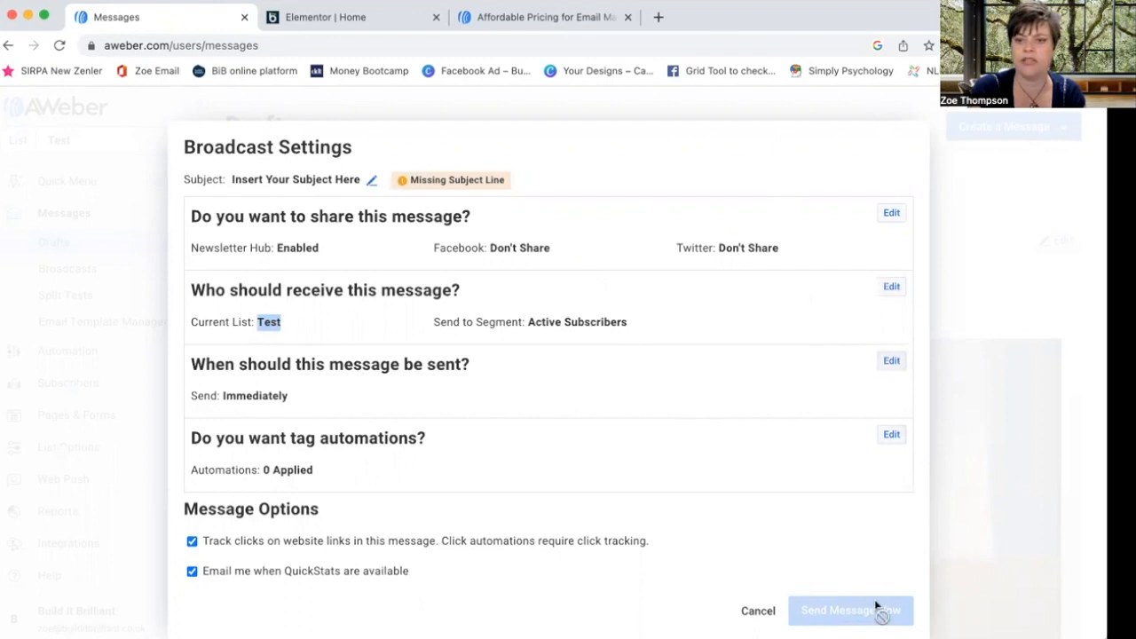
- Schedule the broadcast for Fri, Jun 30, 10:00 AM British Time (London), then cancel without sending
{"action": "left_click", "coordinate": [892, 361]}
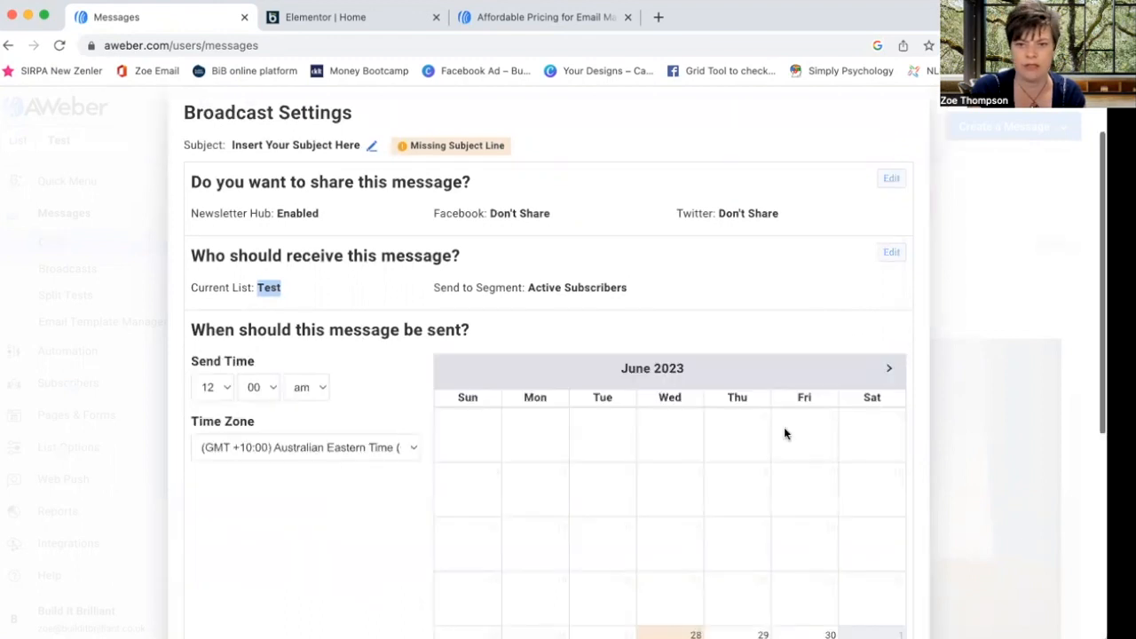
{"action": "scroll", "coordinate": [736, 527], "scroll_direction": "down", "scroll_amount": 2}
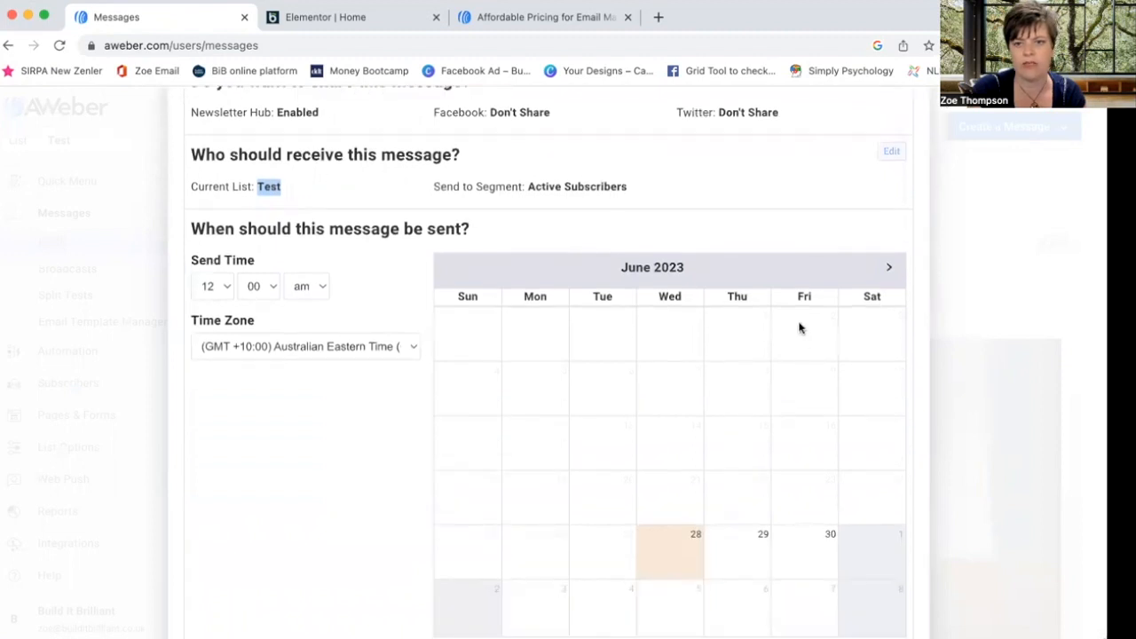
{"action": "left_click", "coordinate": [804, 541]}
{"action": "left_click", "coordinate": [223, 286]}
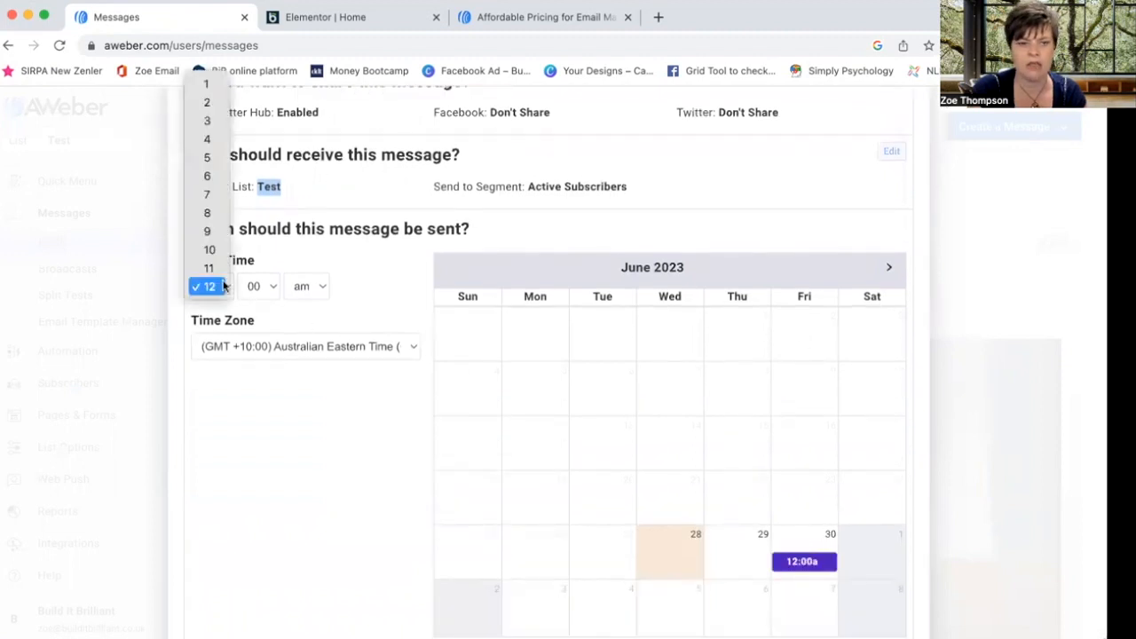
{"action": "left_click", "coordinate": [210, 249]}
{"action": "left_click", "coordinate": [330, 343]}
{"action": "scroll", "coordinate": [326, 444], "scroll_direction": "down", "scroll_amount": 5}
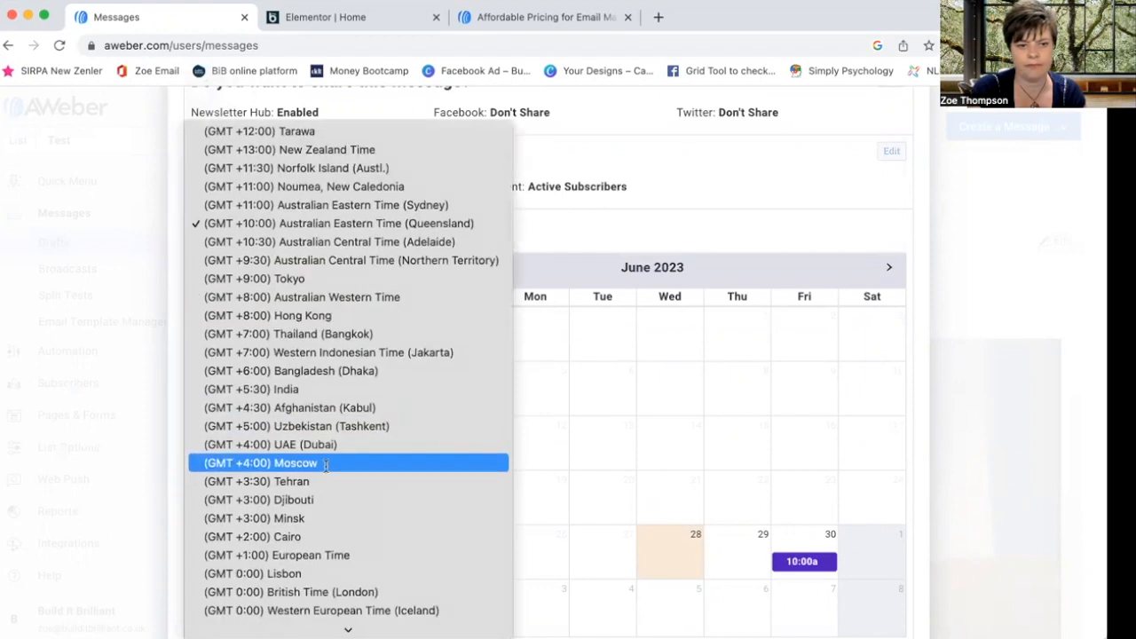
{"action": "left_click", "coordinate": [325, 450]}
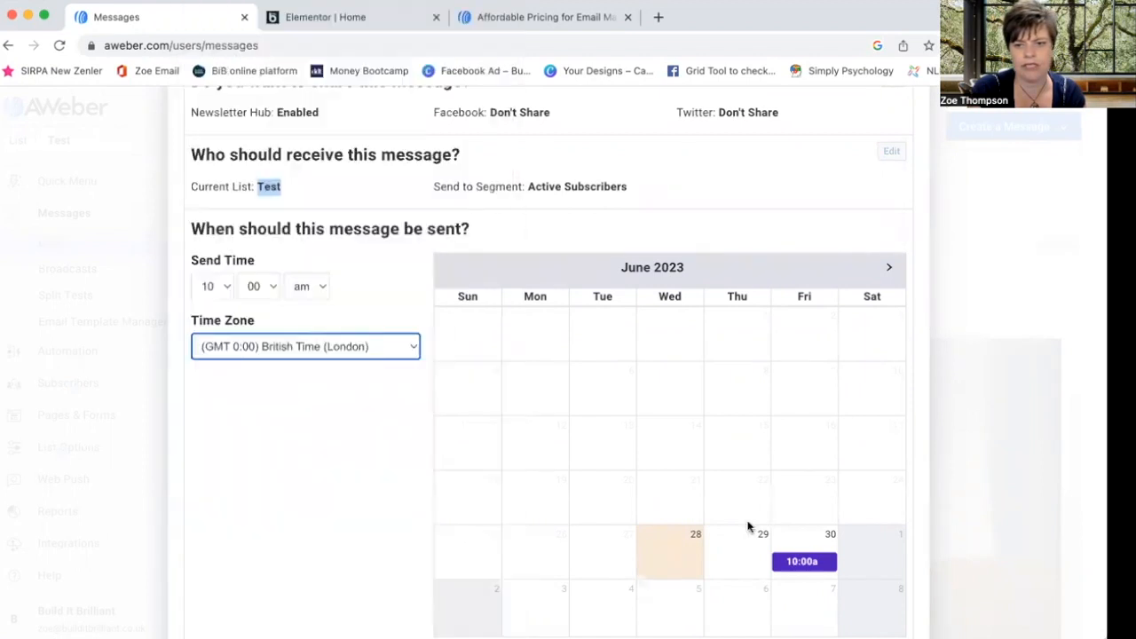
{"action": "scroll", "coordinate": [748, 527], "scroll_direction": "down", "scroll_amount": 3}
{"action": "left_click", "coordinate": [879, 490]}
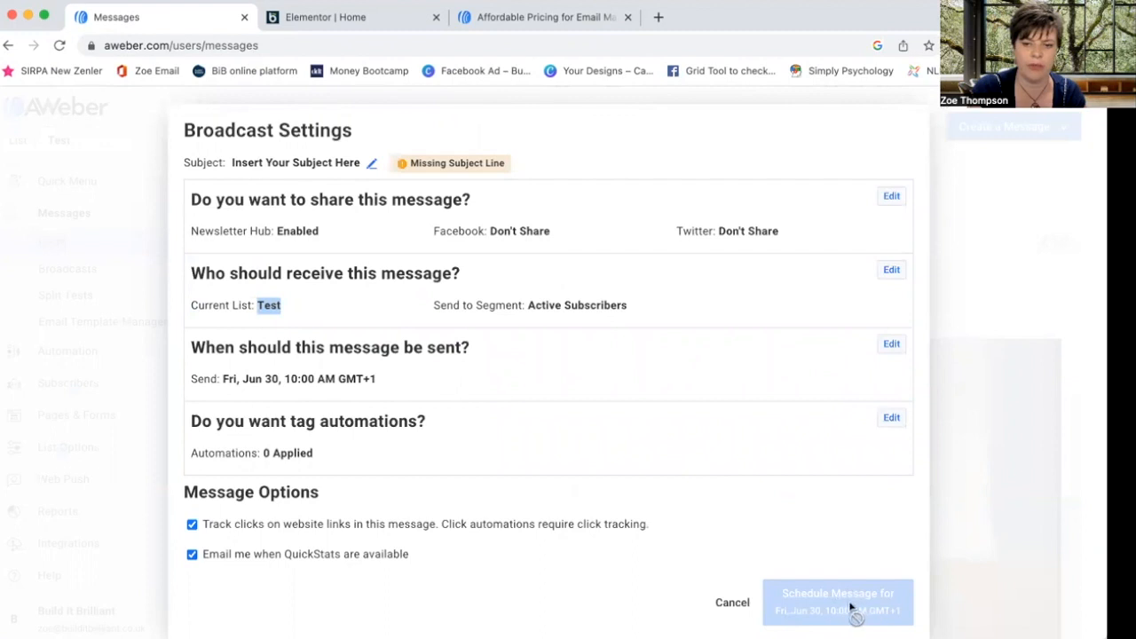
{"action": "left_click", "coordinate": [732, 602]}
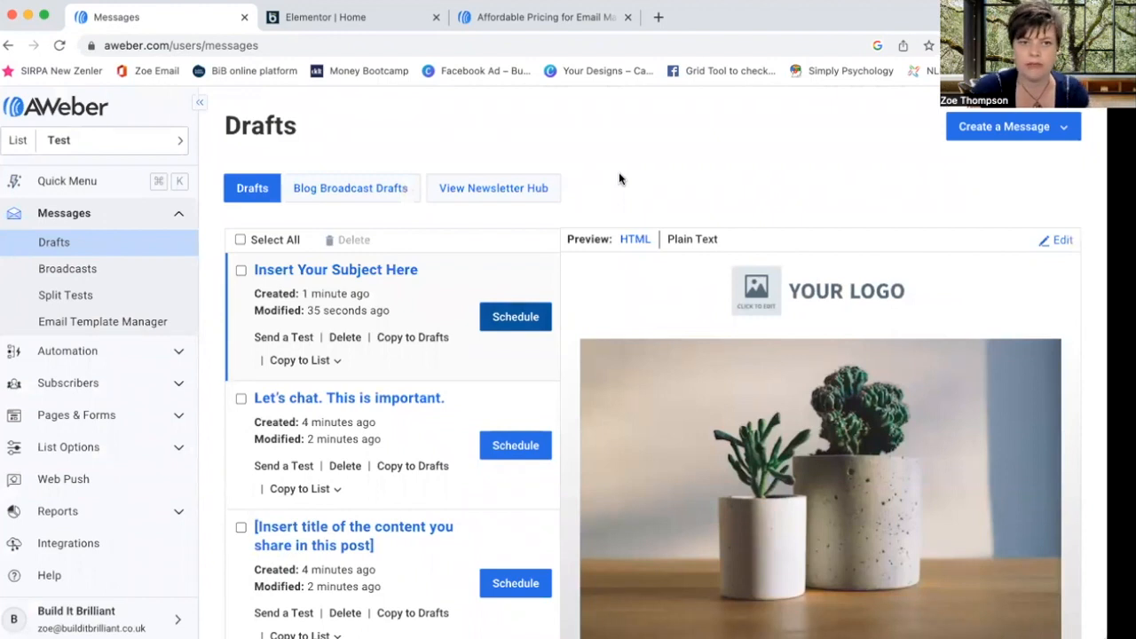
- Compare the Unlimited, Plus, Lite and Free plan prices and features for 0-500 subscribers
{"action": "left_click", "coordinate": [567, 22]}
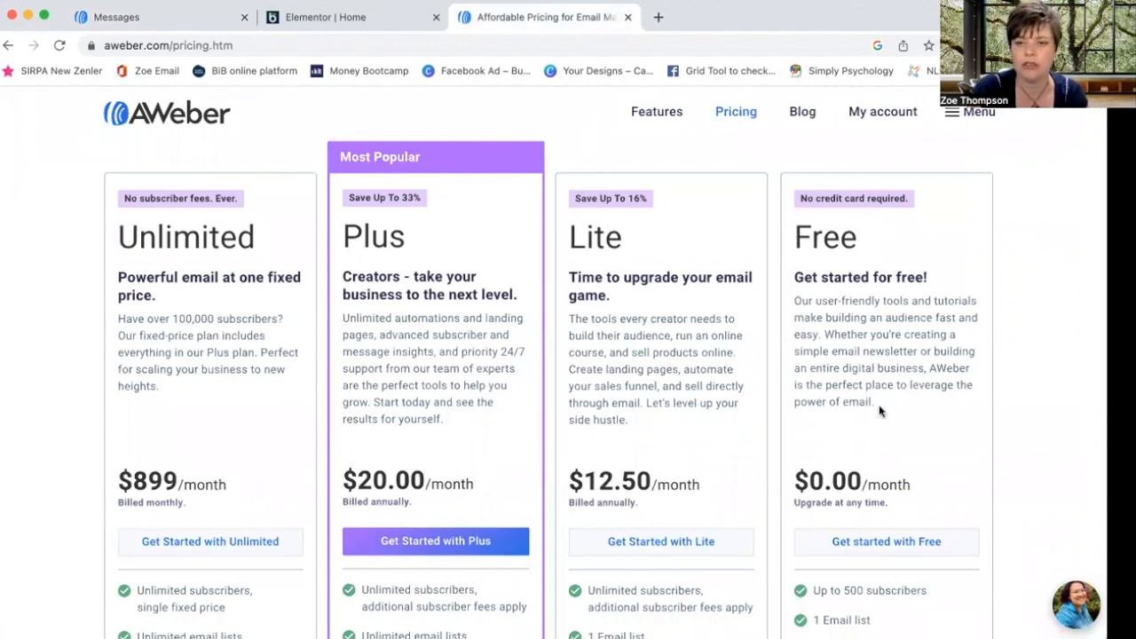
{"action": "scroll", "coordinate": [879, 410], "scroll_direction": "down", "scroll_amount": 5}
{"action": "scroll", "coordinate": [878, 410], "scroll_direction": "down", "scroll_amount": 3}
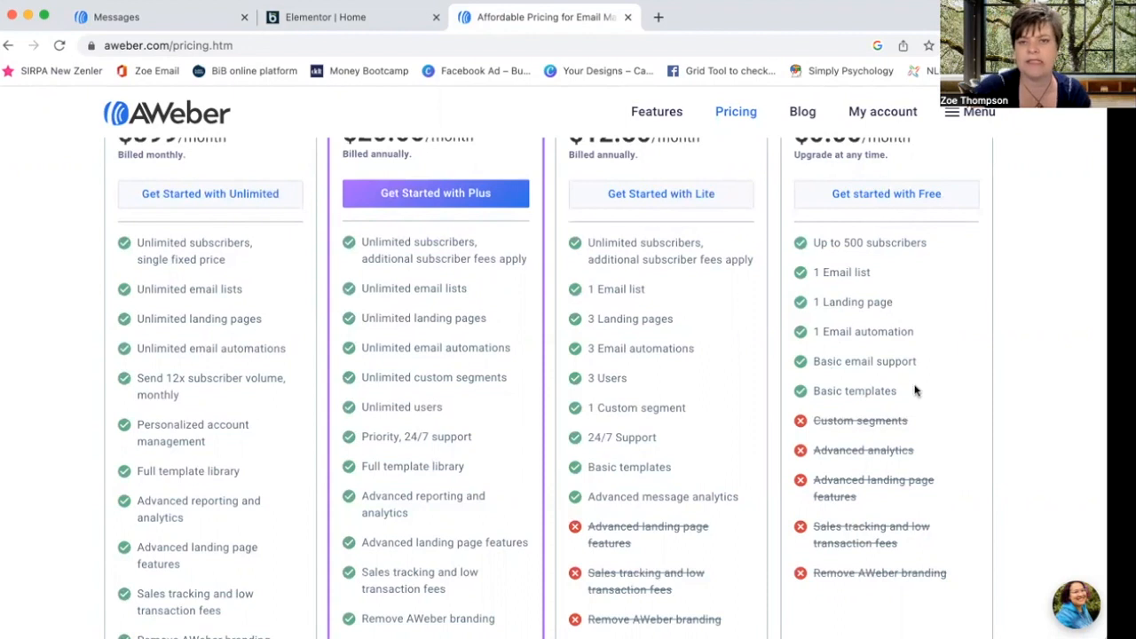
{"action": "scroll", "coordinate": [910, 284], "scroll_direction": "up", "scroll_amount": 3}
{"action": "scroll", "coordinate": [910, 285], "scroll_direction": "up", "scroll_amount": 4}
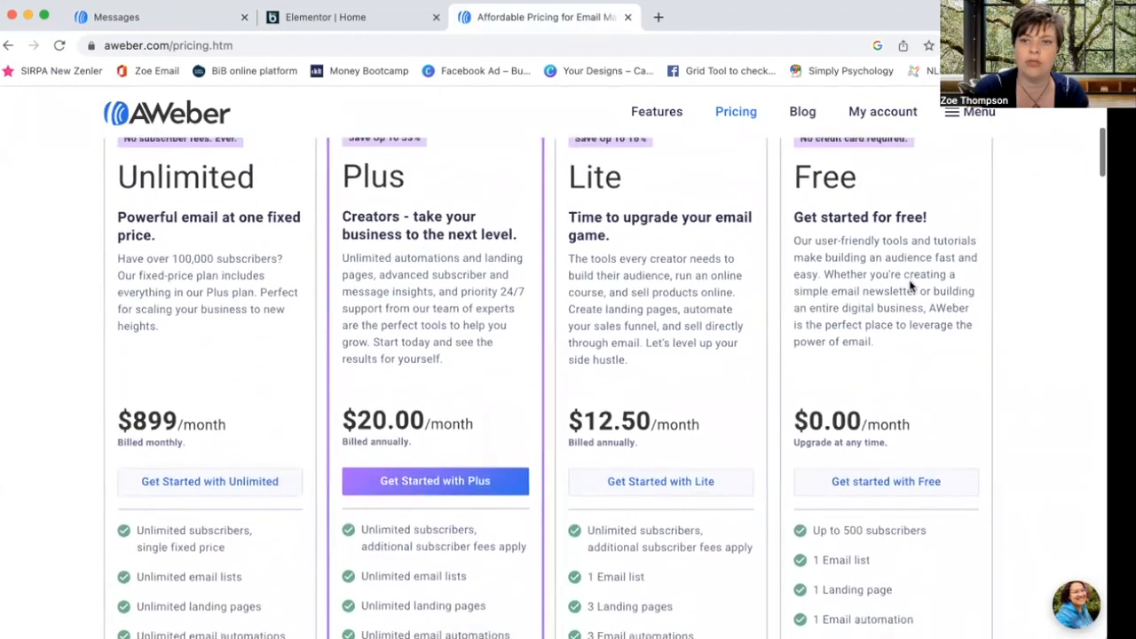
{"action": "scroll", "coordinate": [910, 284], "scroll_direction": "down", "scroll_amount": 6}
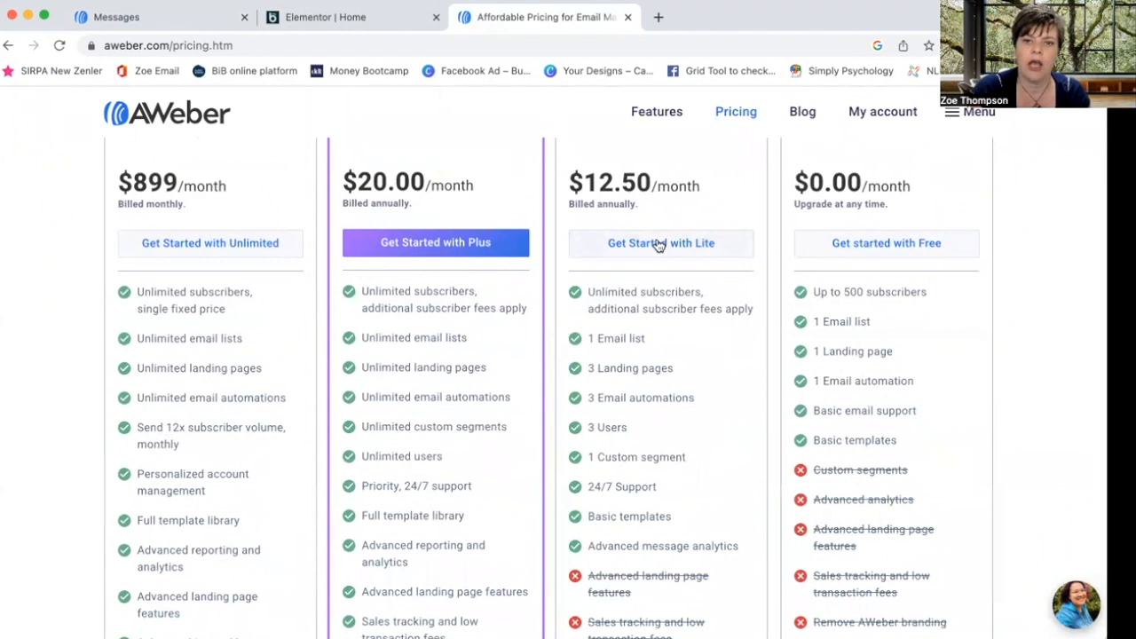
{"action": "scroll", "coordinate": [658, 245], "scroll_direction": "up", "scroll_amount": 4}
{"action": "scroll", "coordinate": [658, 236], "scroll_direction": "down", "scroll_amount": 8}
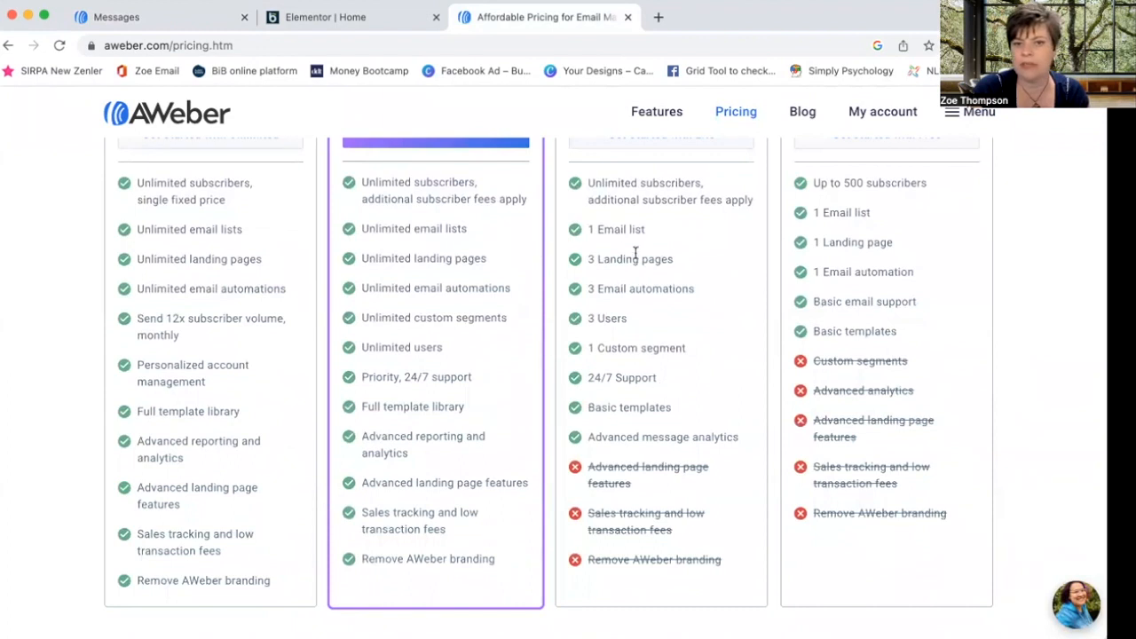
{"action": "scroll", "coordinate": [658, 378], "scroll_direction": "down", "scroll_amount": 1}
{"action": "scroll", "coordinate": [659, 377], "scroll_direction": "up", "scroll_amount": 3}
{"action": "scroll", "coordinate": [659, 377], "scroll_direction": "up", "scroll_amount": 6}
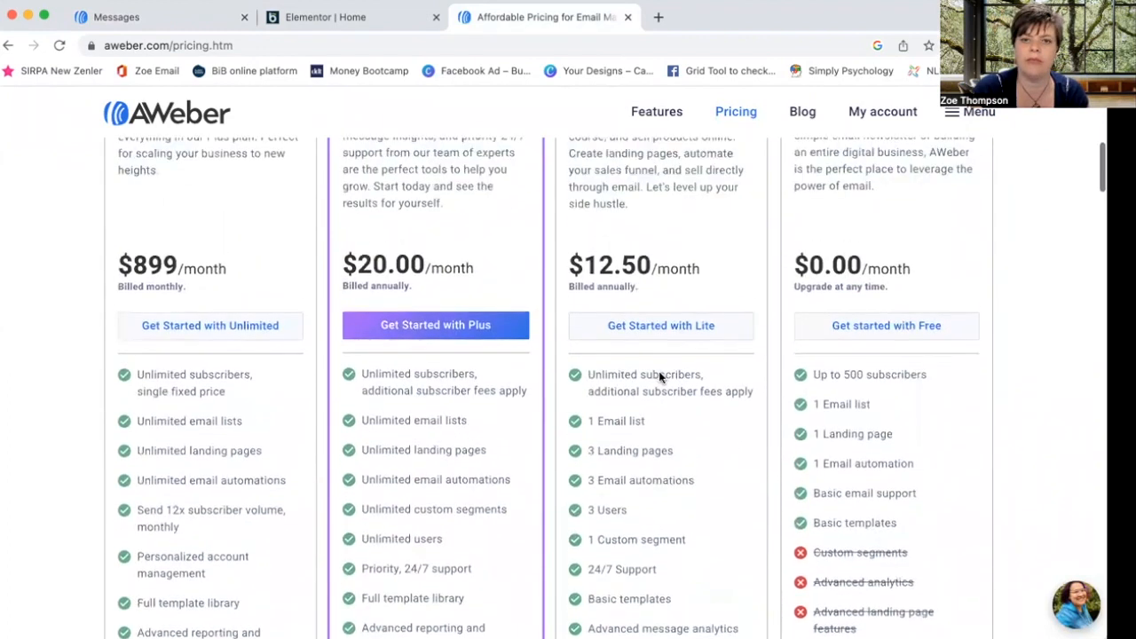
{"action": "scroll", "coordinate": [659, 377], "scroll_direction": "down", "scroll_amount": 2}
{"action": "scroll", "coordinate": [660, 377], "scroll_direction": "down", "scroll_amount": 4}
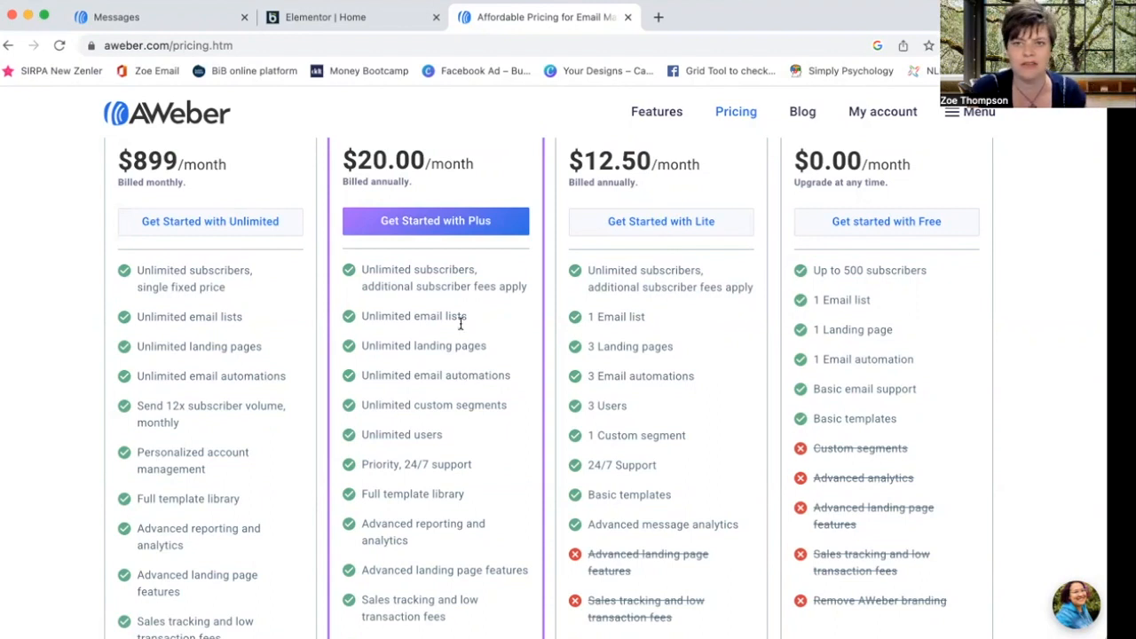
{"action": "scroll", "coordinate": [404, 276], "scroll_direction": "up", "scroll_amount": 6}
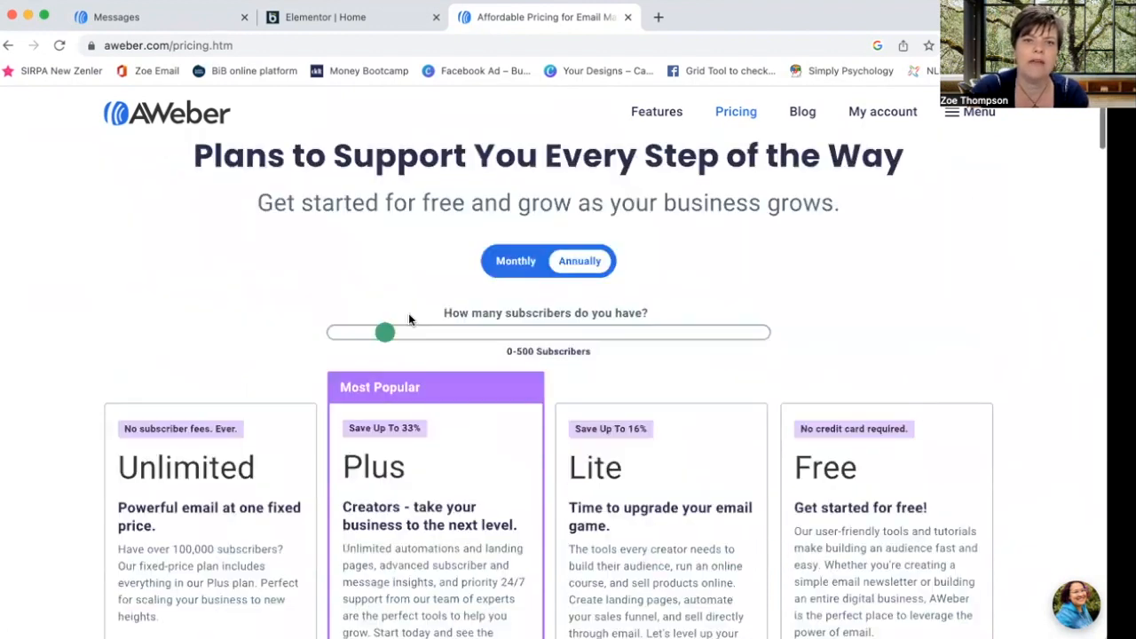